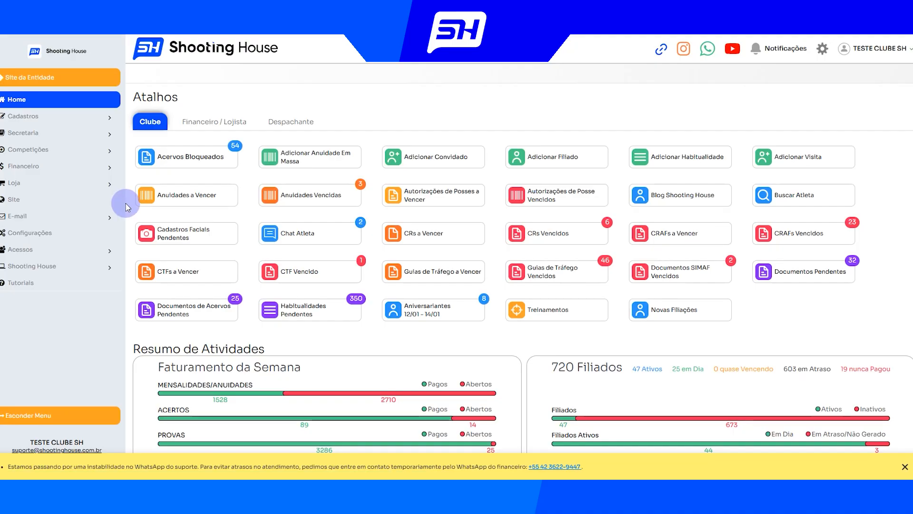
# Open the configuration of annual and monthly fees and turn on the refresh marker for the ANUIDADE ATLETA type
pyautogui.click(54, 236)
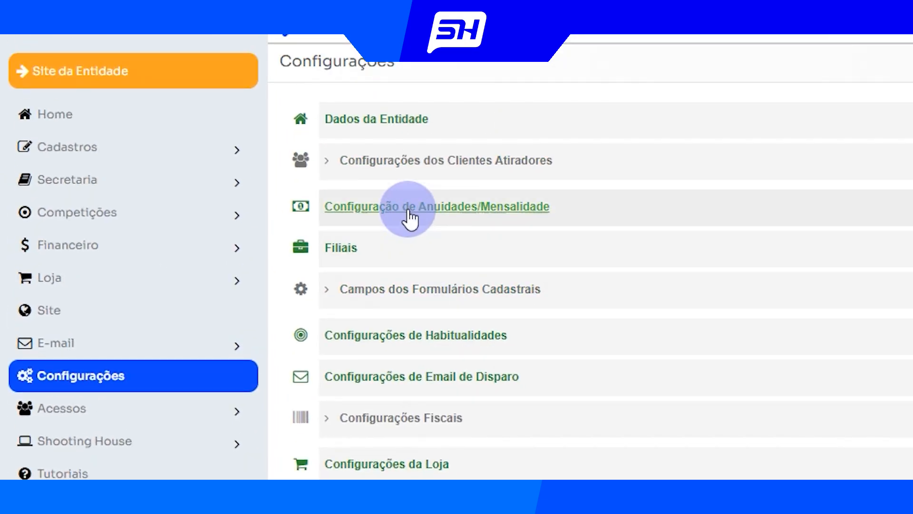
pyautogui.click(409, 210)
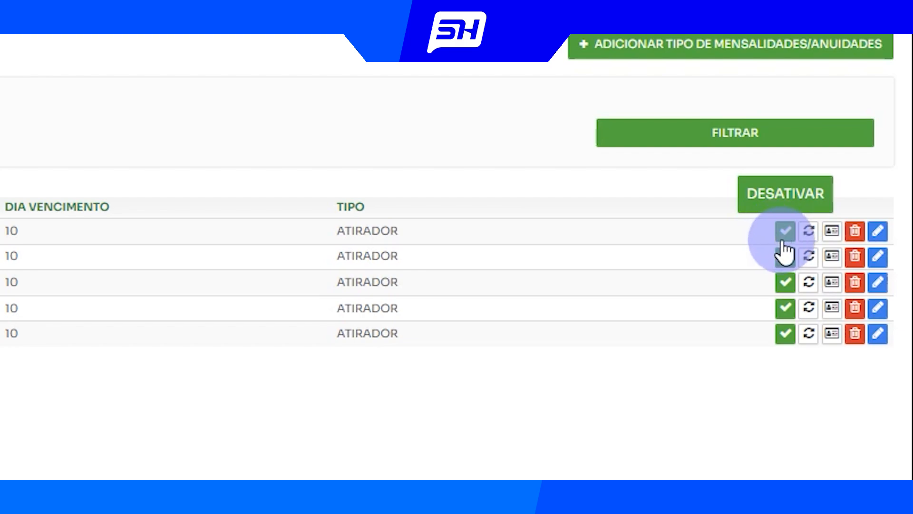
pyautogui.click(811, 232)
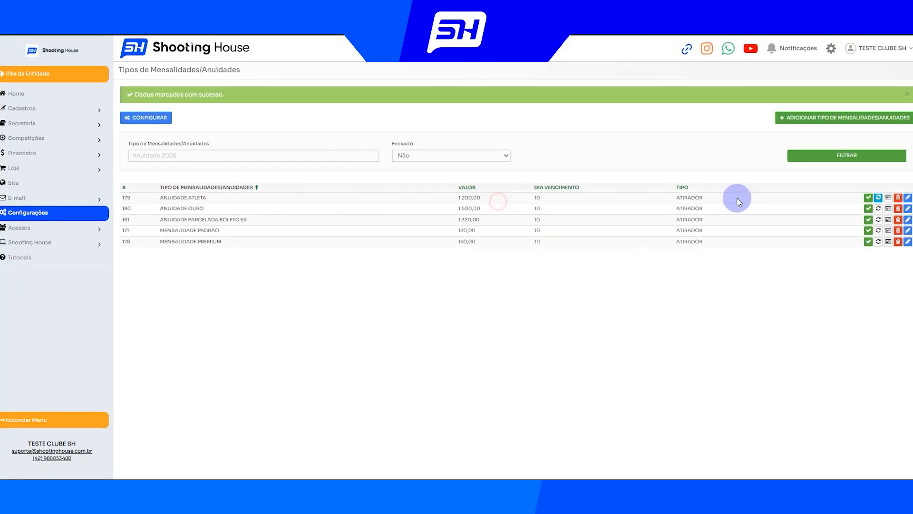
# Open the ANUIDADE ATLETA fee type for editing and examine its name, value, duration options, number of instalments and penalty settings
pyautogui.click(909, 197)
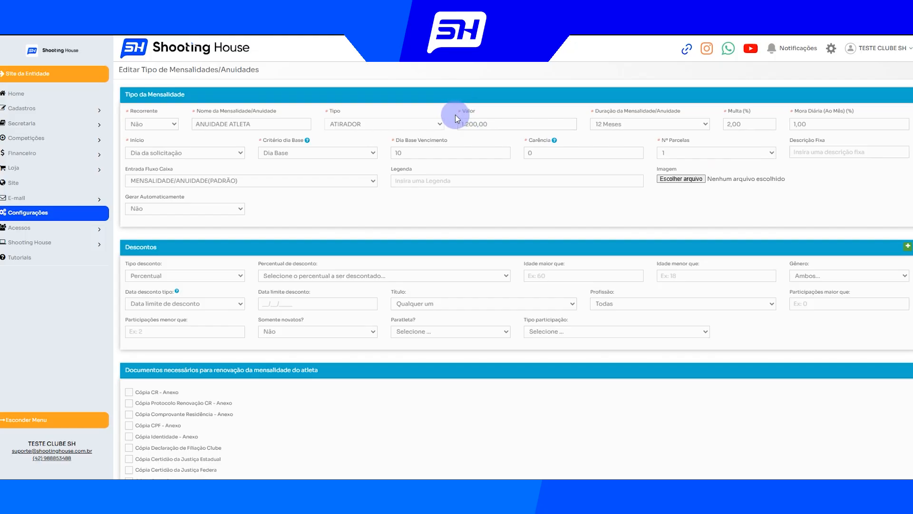
pyautogui.moveTo(265, 126); pyautogui.dragTo(202, 139)
pyautogui.moveTo(911, 201); pyautogui.dragTo(852, 197)
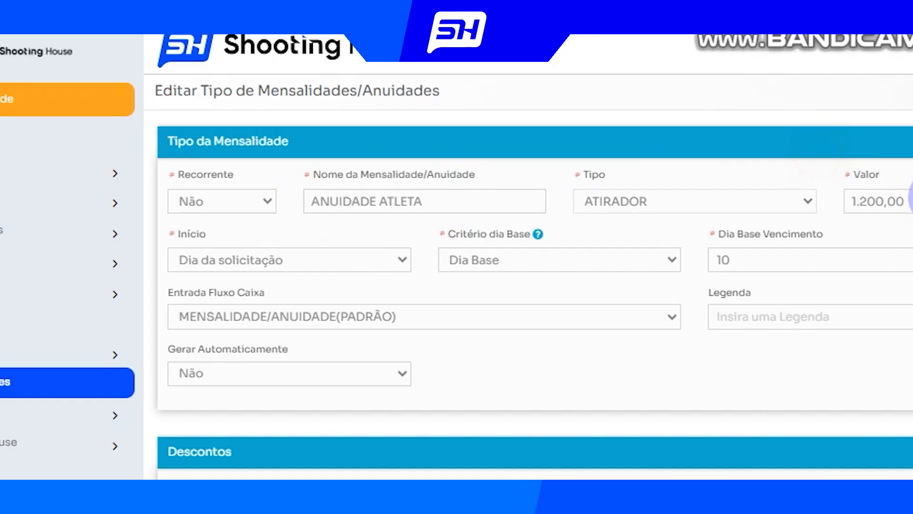
pyautogui.moveTo(377, 198); pyautogui.dragTo(351, 199)
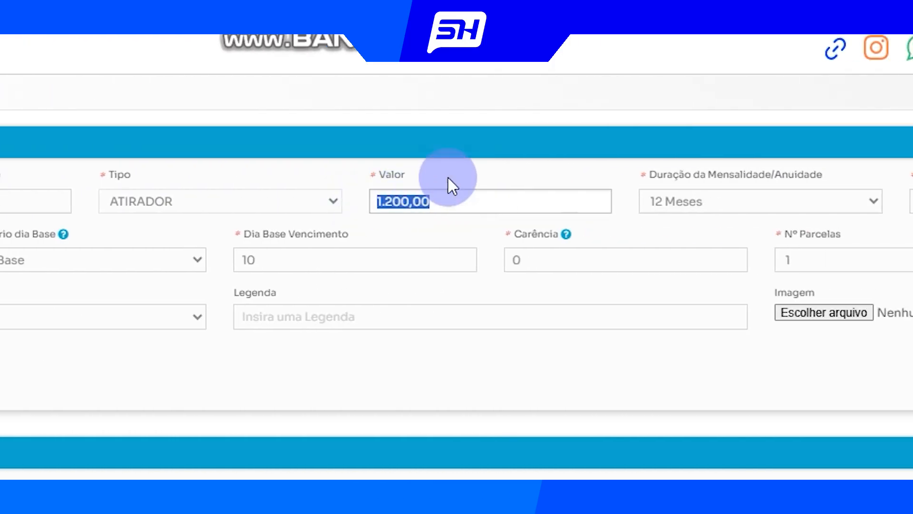
pyautogui.click(733, 201)
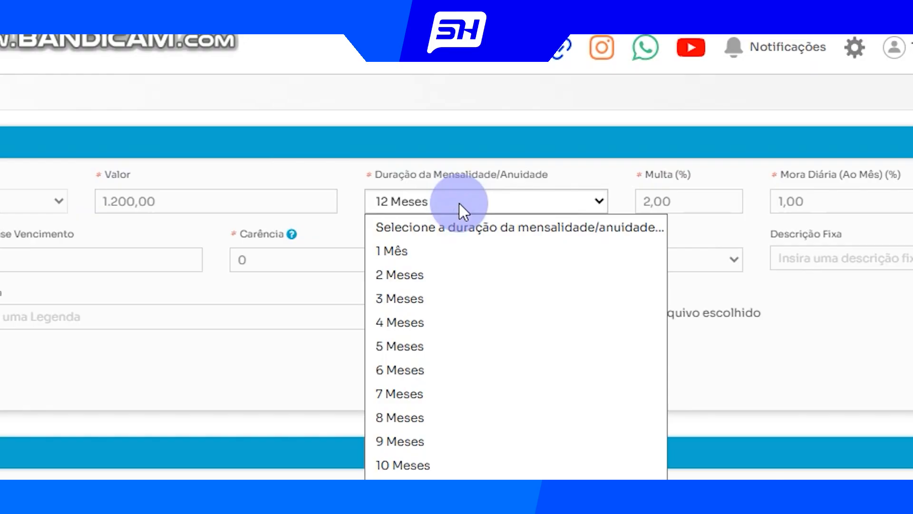
pyautogui.click(494, 175)
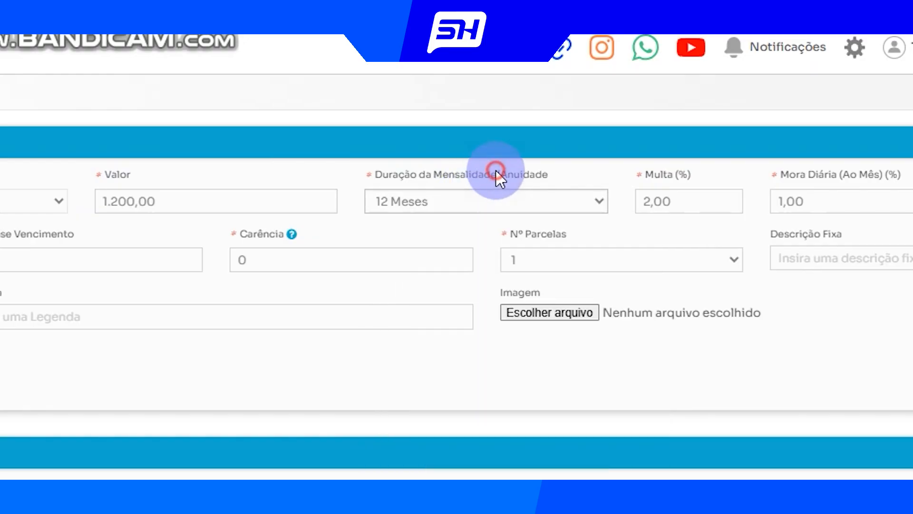
pyautogui.moveTo(495, 235); pyautogui.dragTo(602, 238)
pyautogui.click(600, 229)
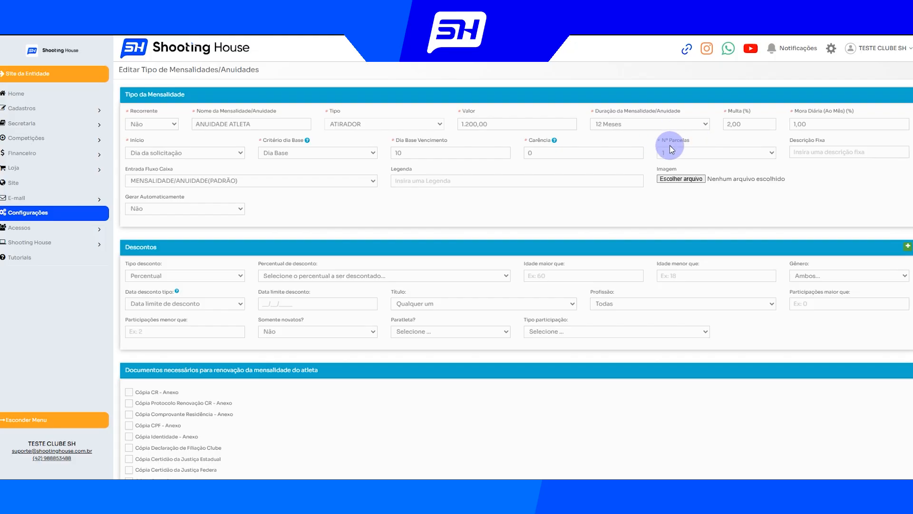
pyautogui.moveTo(592, 112); pyautogui.dragTo(706, 141)
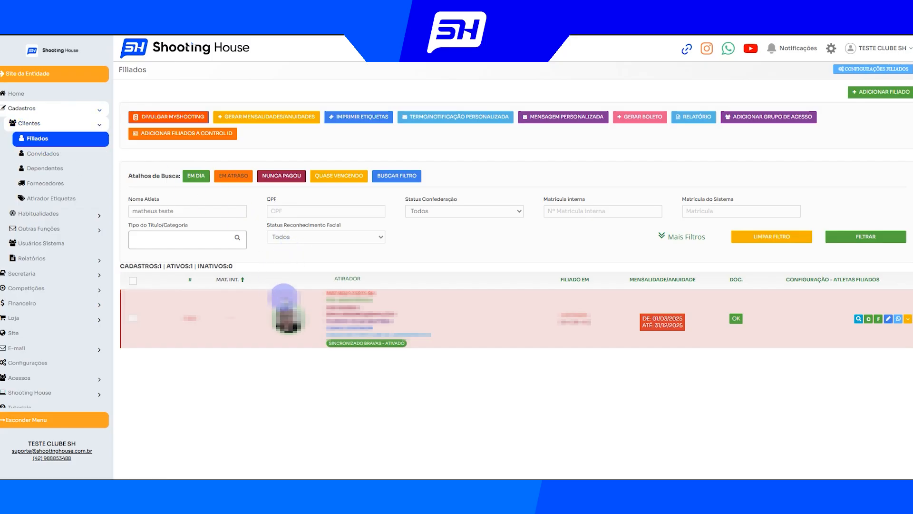
# Open the filtered affiliate's monthly/annual fee records, dismiss the support notice and check the end date of the ANUIDADE 2025 entry
pyautogui.click(647, 327)
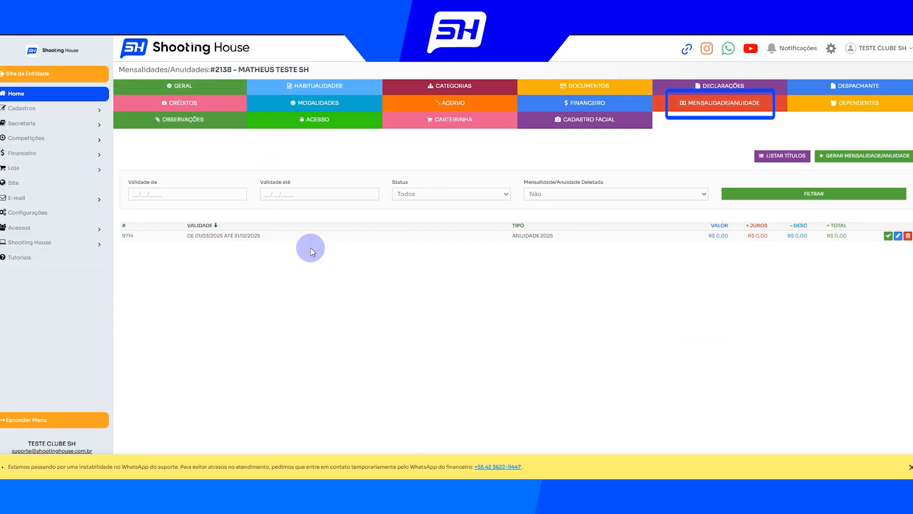
pyautogui.click(910, 466)
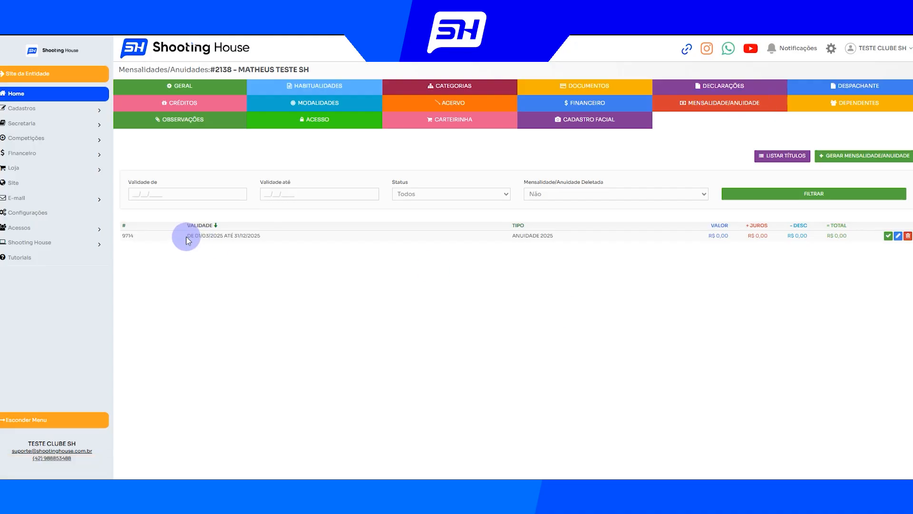
pyautogui.moveTo(275, 238); pyautogui.dragTo(236, 239)
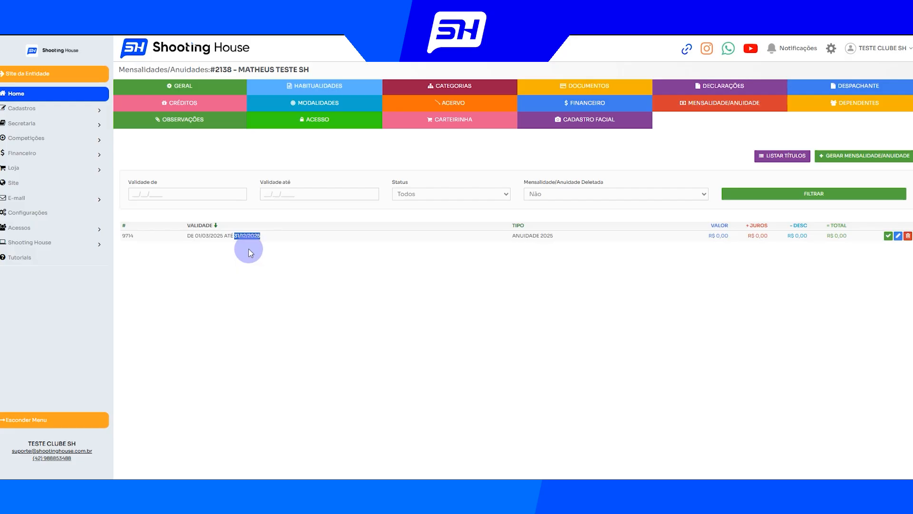
pyautogui.click(342, 246)
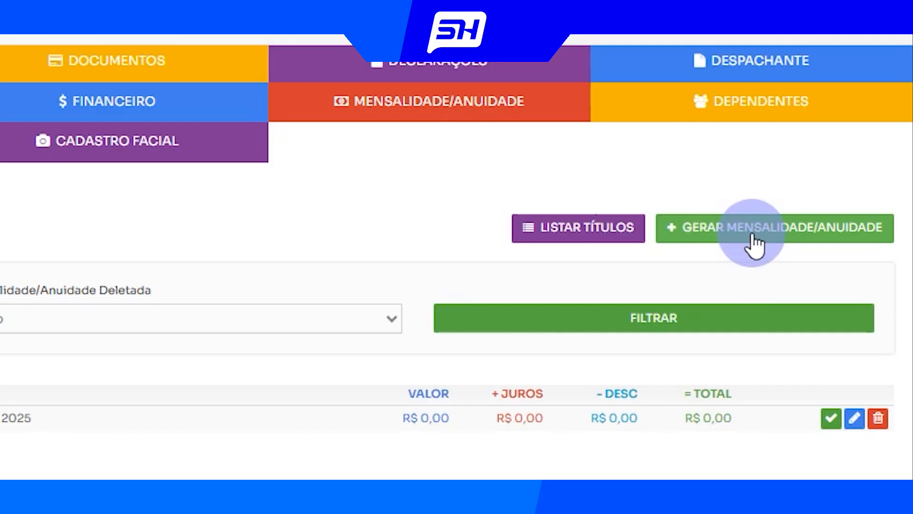
# Start a new fee for the affiliate with the Data fixa rule and the payment type ANUIDADE ATLETA - R$1.200,00
pyautogui.click(752, 241)
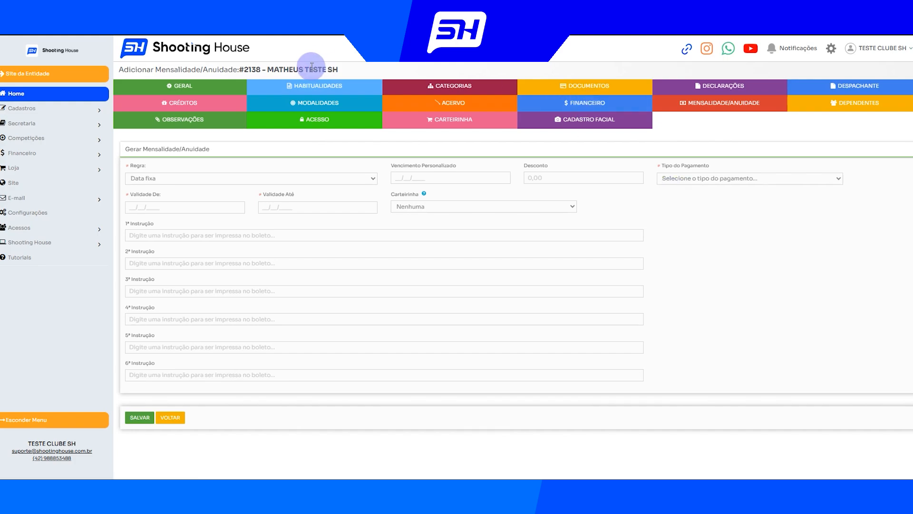
pyautogui.moveTo(244, 68); pyautogui.dragTo(337, 70)
pyautogui.click(361, 70)
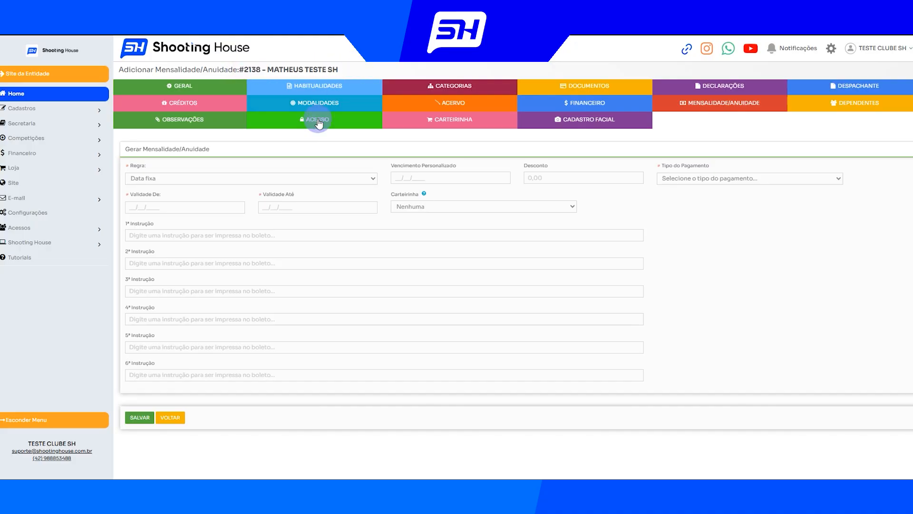
pyautogui.click(152, 178)
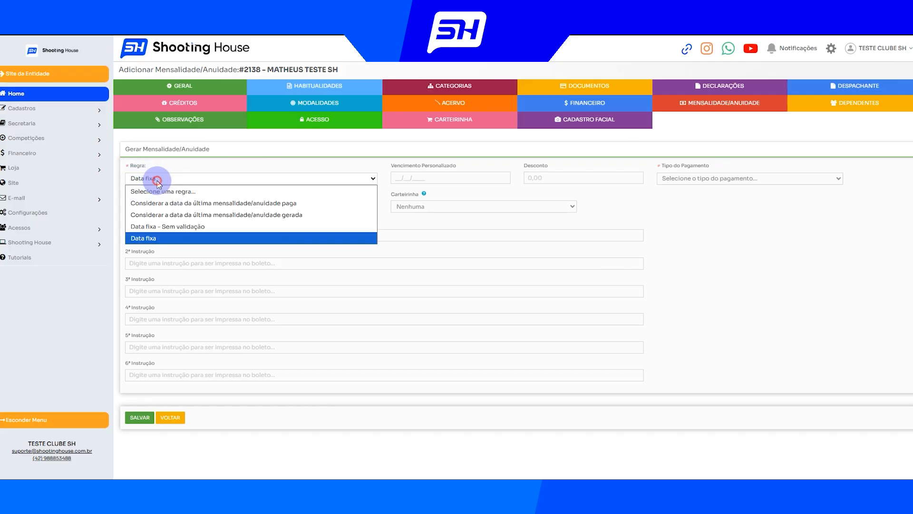
pyautogui.click(157, 240)
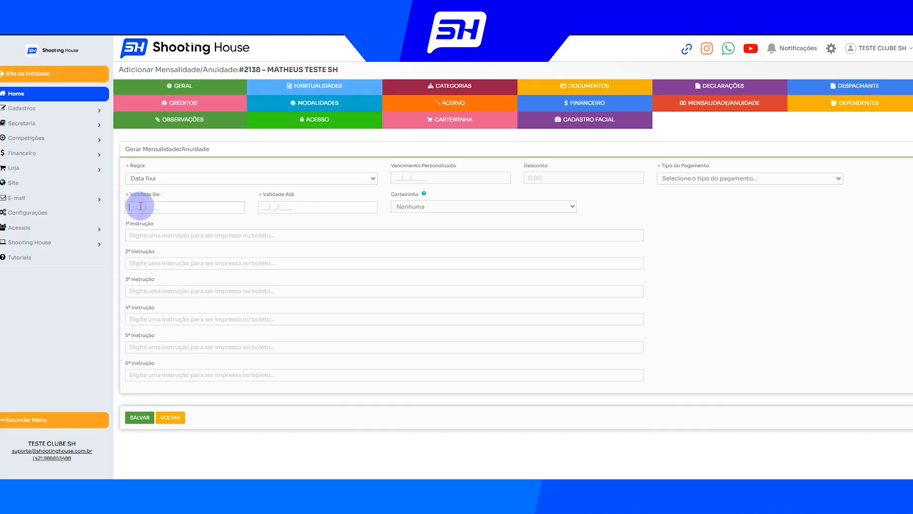
pyautogui.click(299, 205)
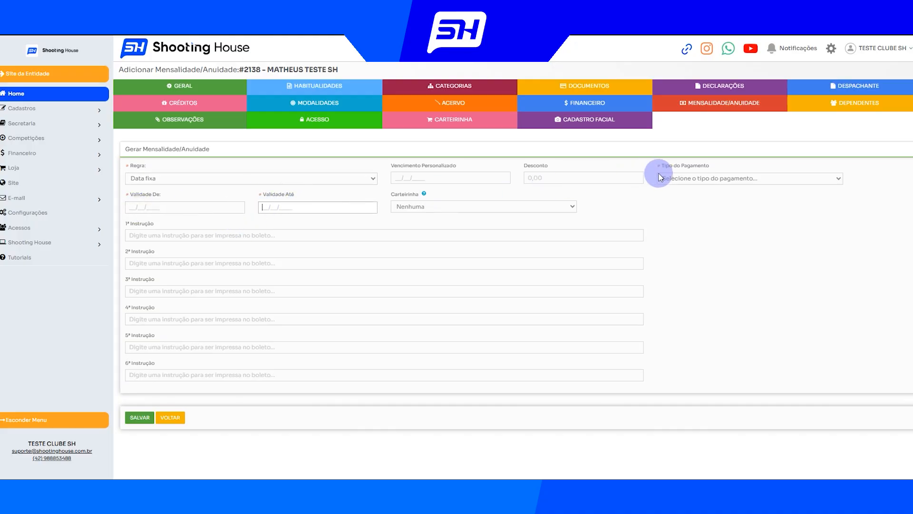
pyautogui.click(673, 177)
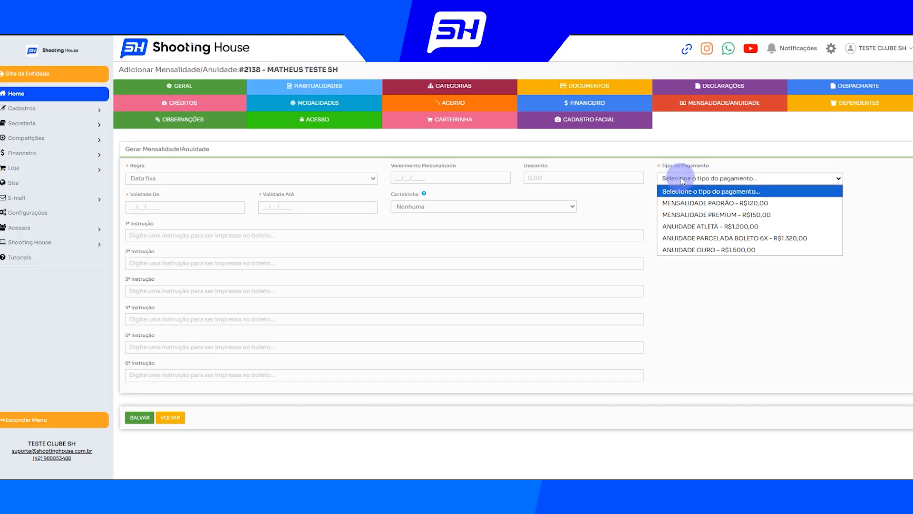
pyautogui.click(698, 227)
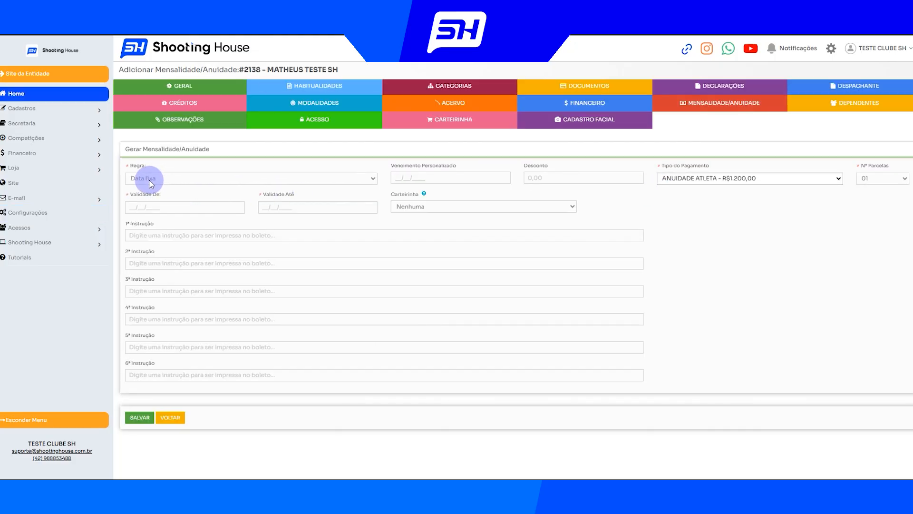
# Set the fee's validity period from 01/01/2026 to 31/12/2026
pyautogui.click(142, 209)
pyautogui.click(262, 209)
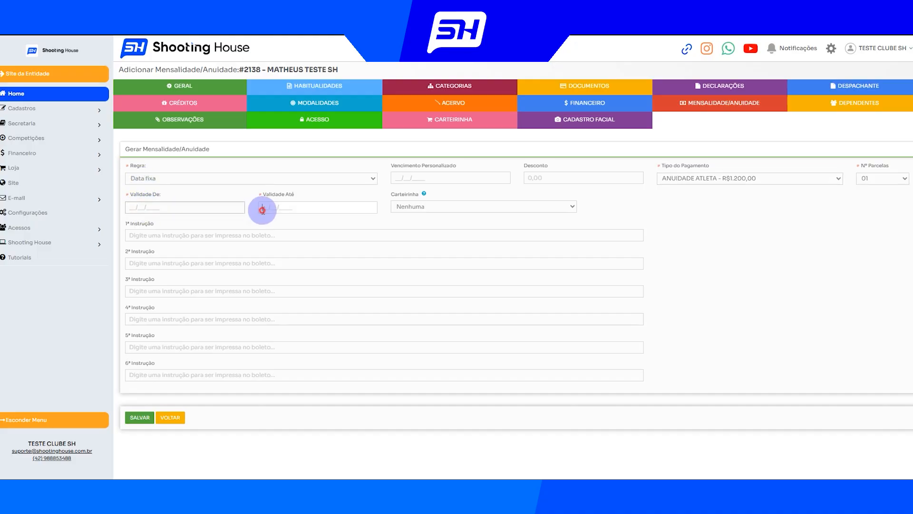
pyautogui.click(202, 209)
pyautogui.write('01/01/2026')
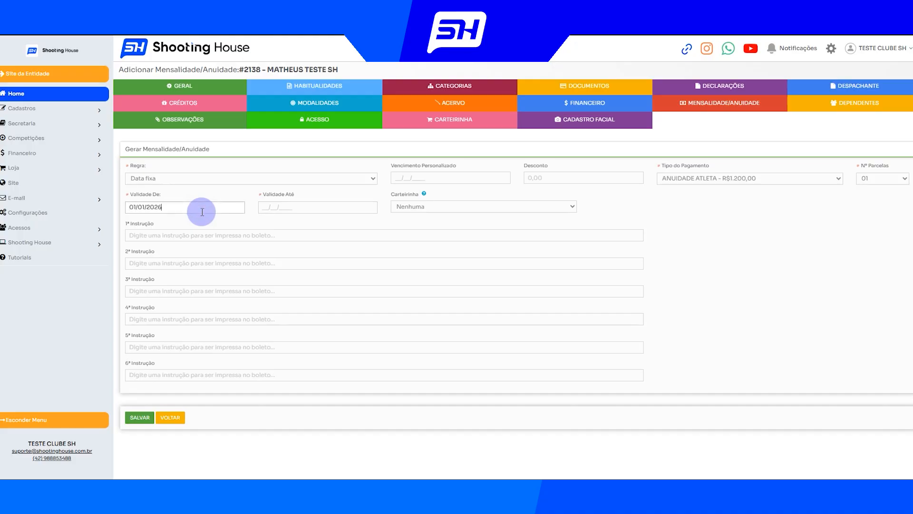
pyautogui.press('Tab')
pyautogui.write('31/12/0')
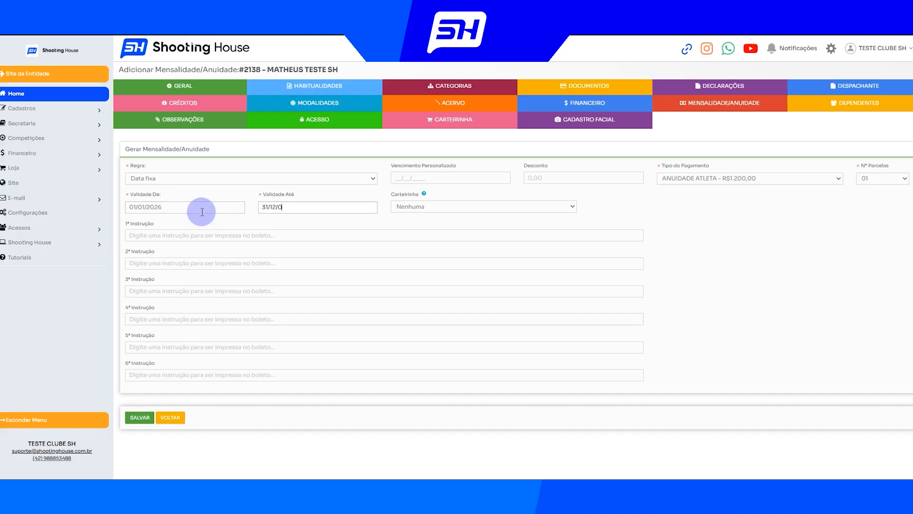
pyautogui.press('BackSpace')
pyautogui.write('2026')
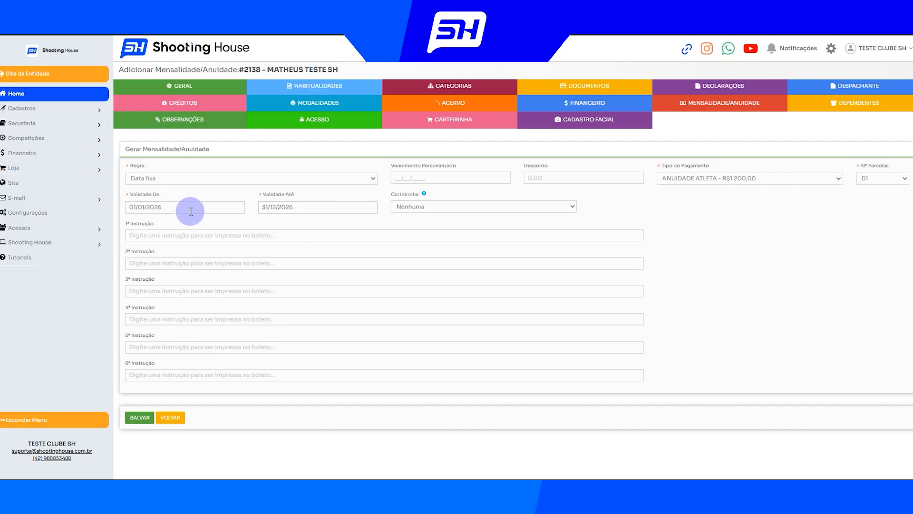
# Change the fee's validity period to run from 10/06/2025 to 09/06/2026
pyautogui.moveTo(196, 208); pyautogui.dragTo(107, 209)
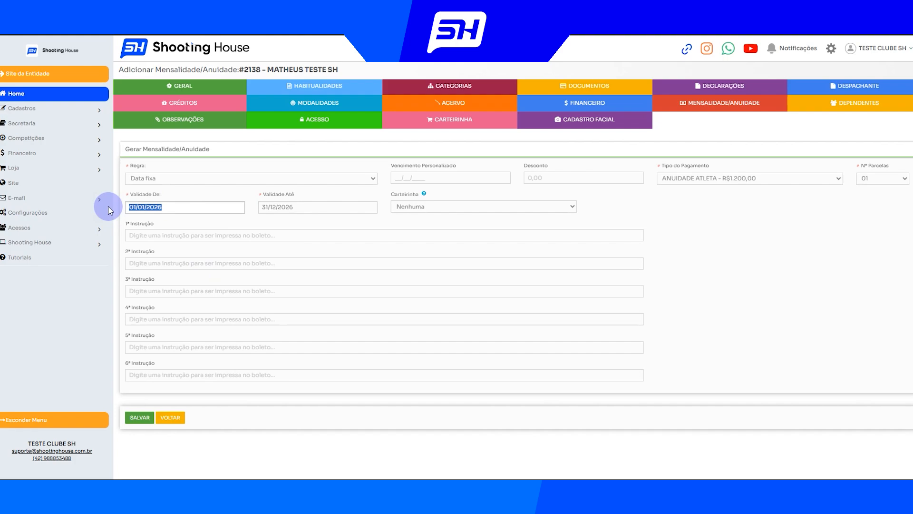
pyautogui.write('10/06/2025')
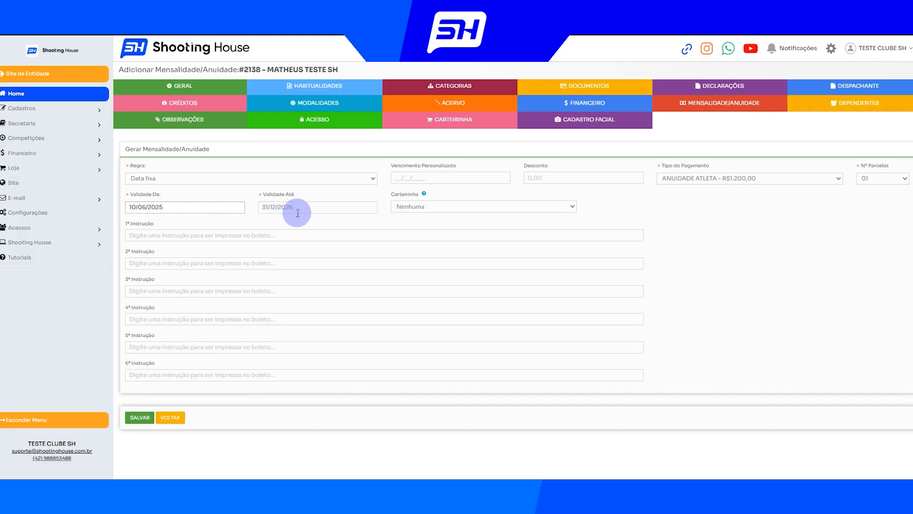
pyautogui.click(315, 208)
pyautogui.write('09/06/2026')
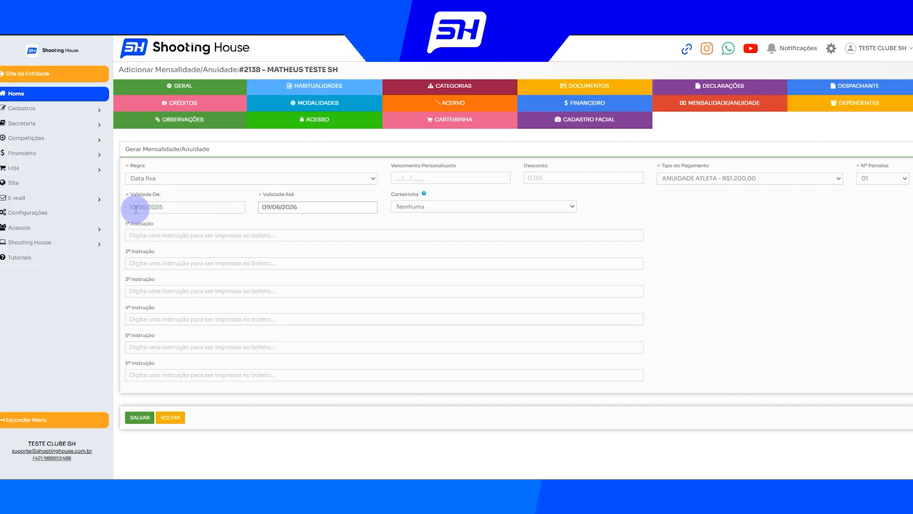
pyautogui.moveTo(311, 207); pyautogui.dragTo(248, 208)
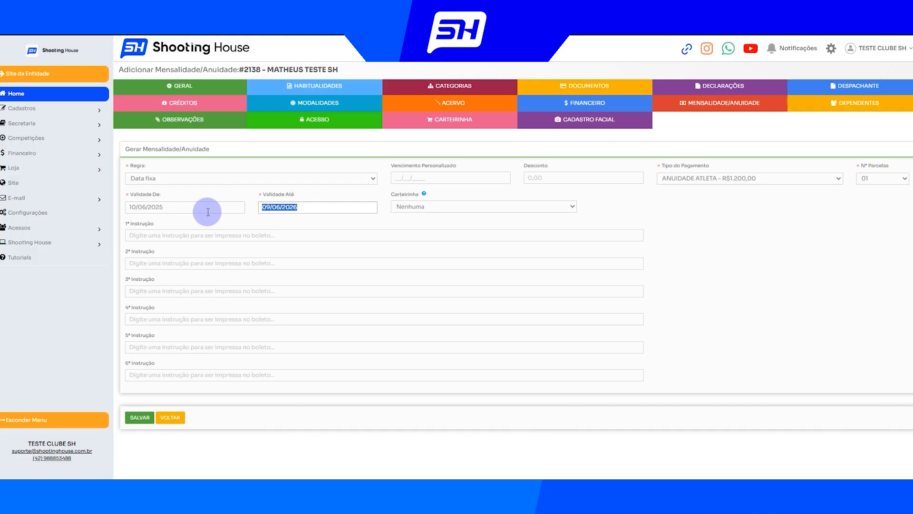
pyautogui.click(245, 195)
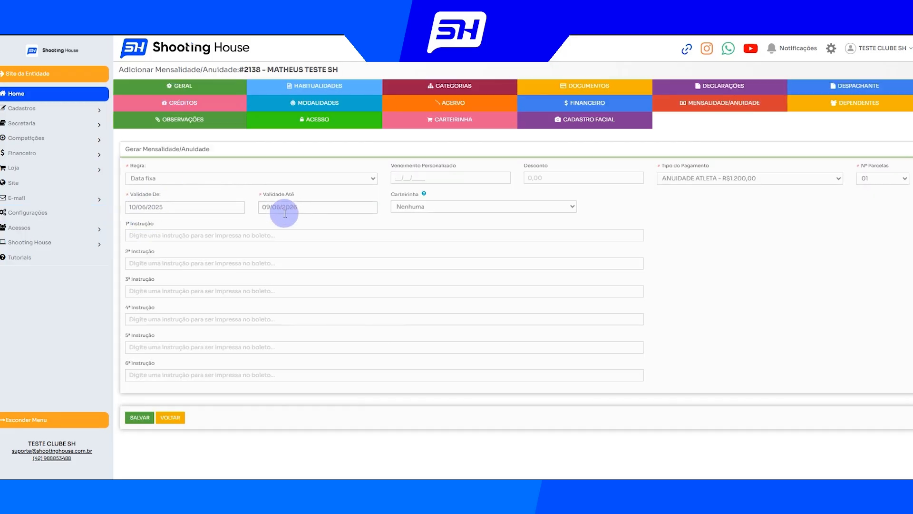
# Switch the rule to Data fixa - Sem validação and set the validity start date to 01/01/2026
pyautogui.click(228, 178)
pyautogui.click(163, 228)
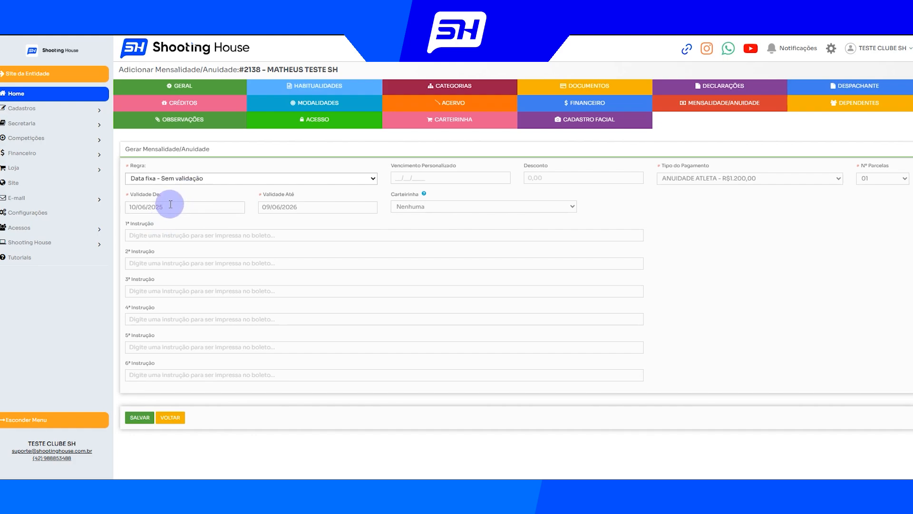
pyautogui.click(169, 206)
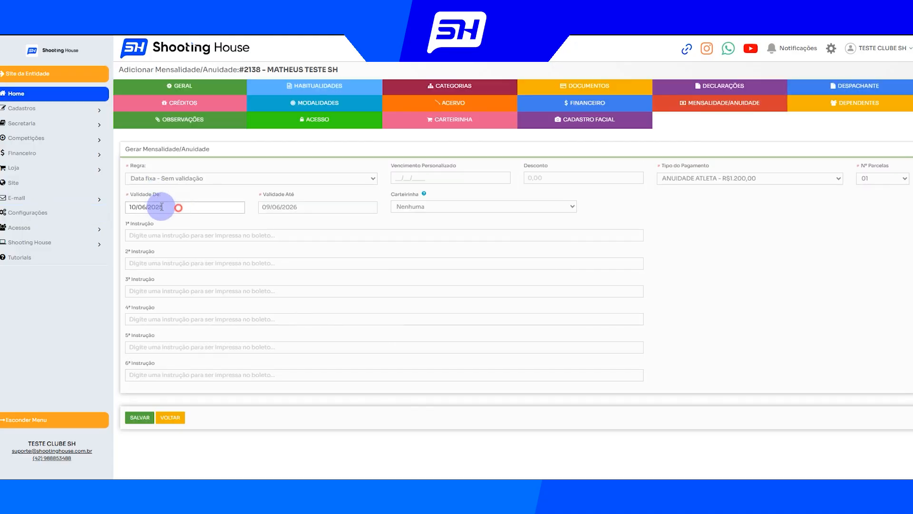
pyautogui.moveTo(167, 206); pyautogui.dragTo(99, 205)
pyautogui.write('01')
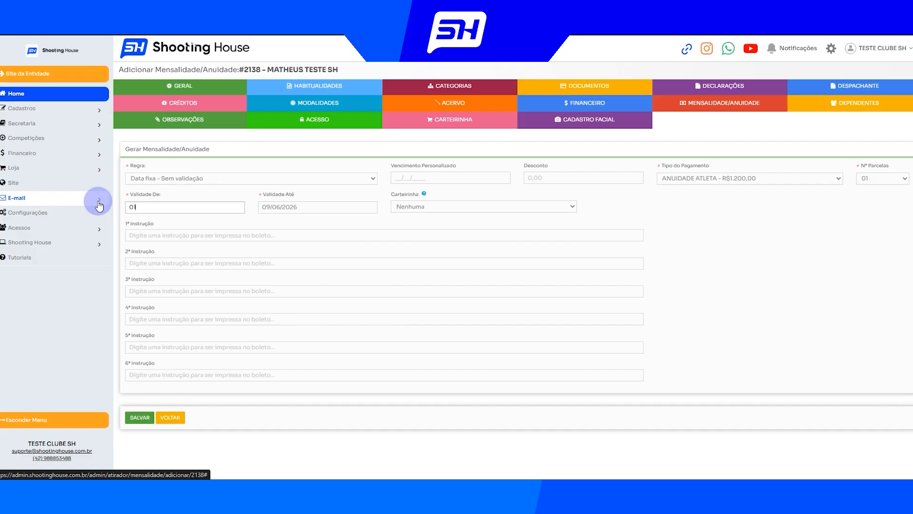
pyautogui.write('/01/2026')
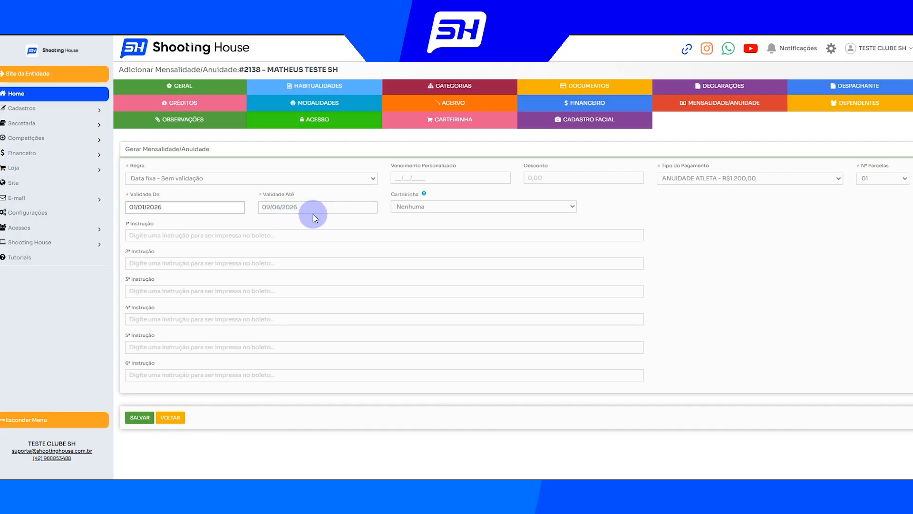
# Set the fee's rule to Considerar a data da última mensalidade/anuidade gerada
pyautogui.click(175, 195)
pyautogui.click(180, 178)
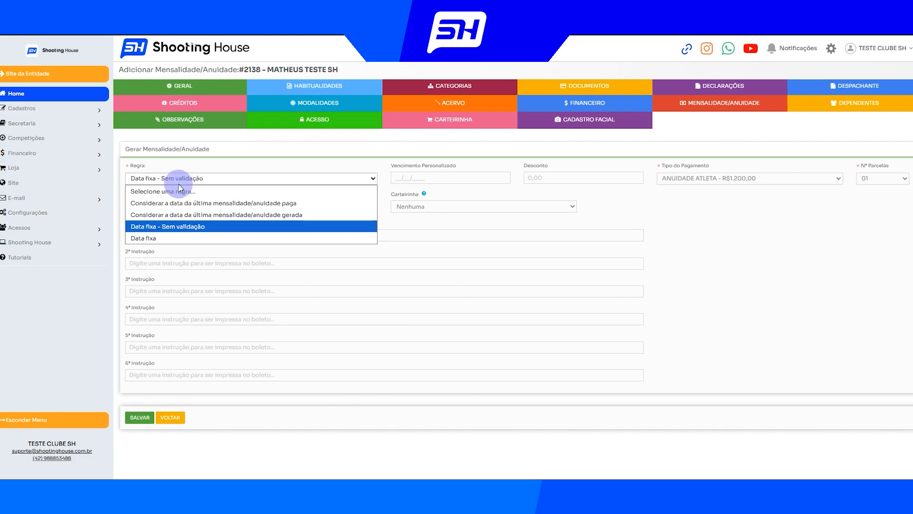
pyautogui.click(161, 216)
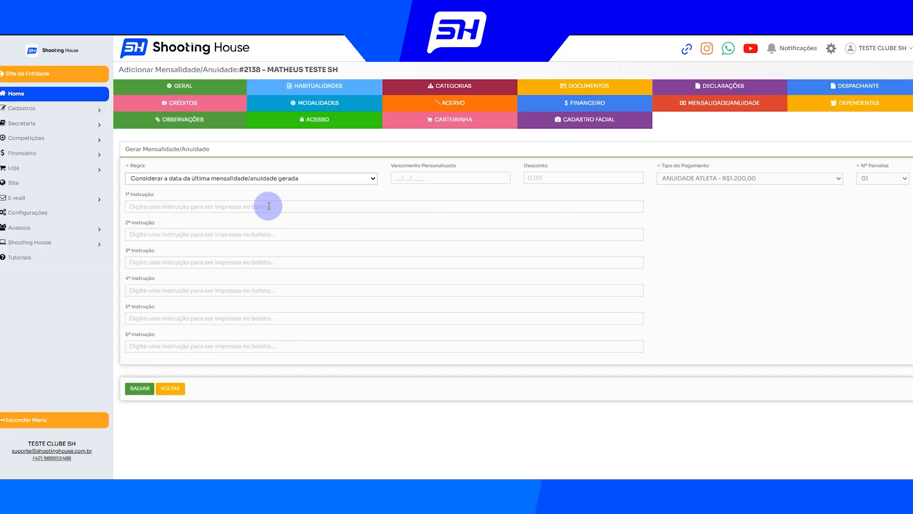
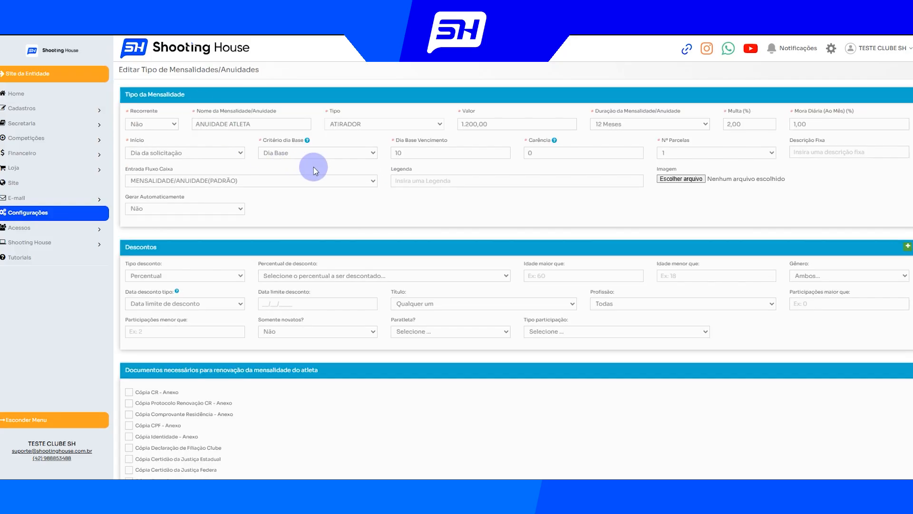
# Examine the base-day criterion (Critério dia Base) and base due day settings of the ANUIDADE ATLETA fee type
pyautogui.click(276, 142)
pyautogui.moveTo(276, 139); pyautogui.dragTo(303, 139)
pyautogui.moveTo(442, 143); pyautogui.dragTo(407, 145)
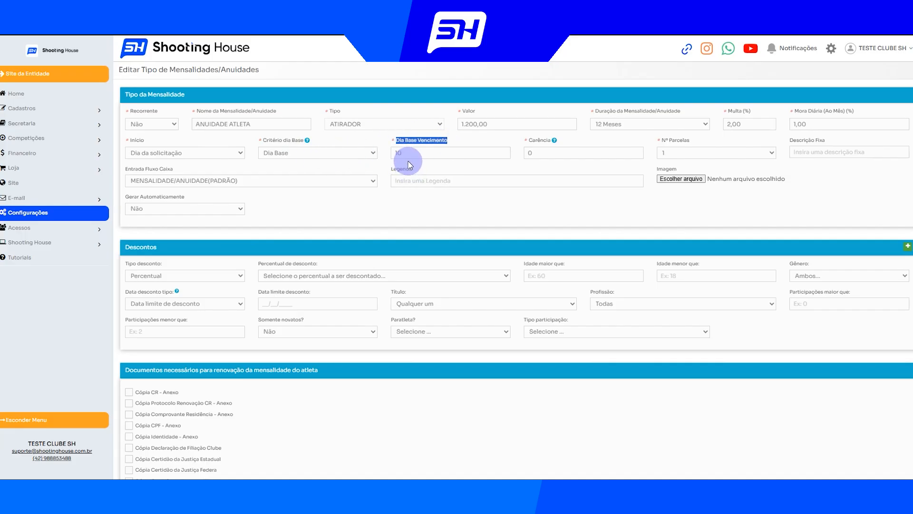
pyautogui.moveTo(308, 141)
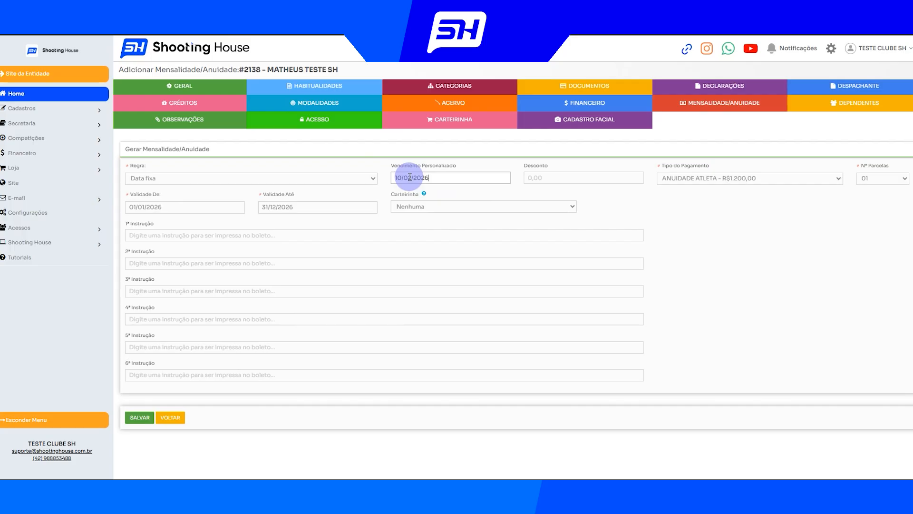
# Try a discount of 12,00 on the annual fee and clear it again
pyautogui.moveTo(523, 167); pyautogui.dragTo(550, 170)
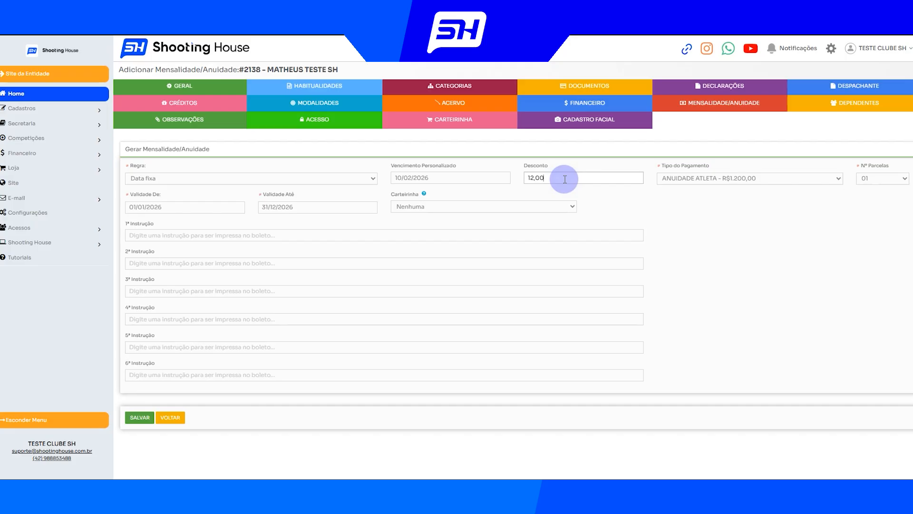
pyautogui.click(601, 193)
pyautogui.press('BackSpace')
pyautogui.press('BackSpace')
pyautogui.press('BackSpace')
pyautogui.press('BackSpace')
pyautogui.press('BackSpace')
pyautogui.press('BackSpace')
pyautogui.click(653, 204)
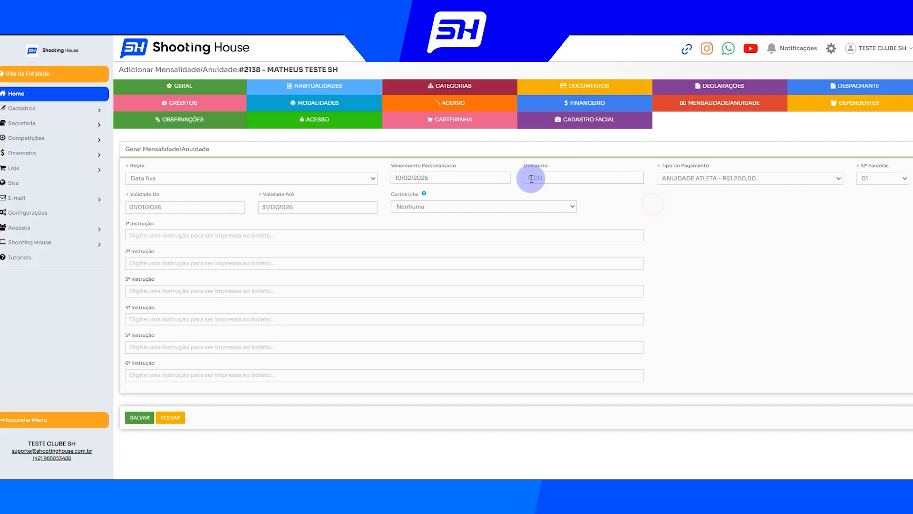
# Save the ANUIDADE ATLETA fee with custom due date 10/02/2026 and check its validity period in the affiliate's fee list
pyautogui.click(140, 416)
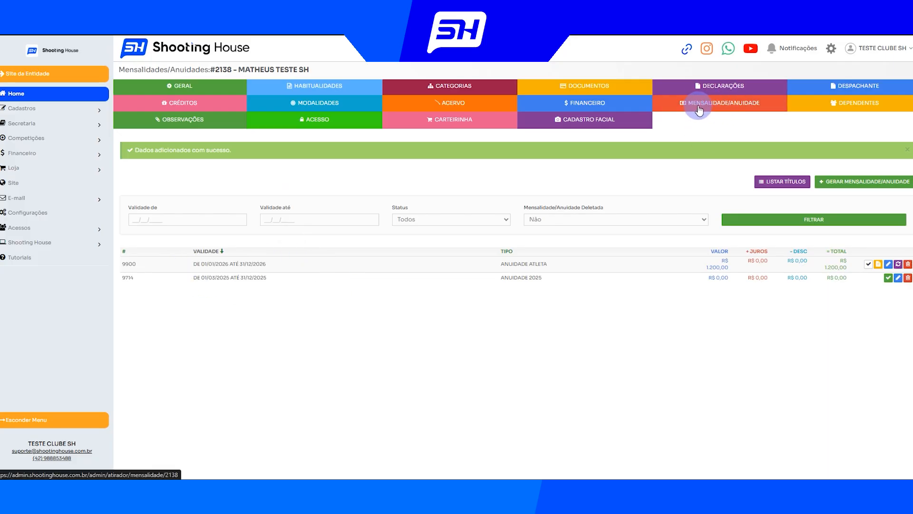
pyautogui.moveTo(193, 264); pyautogui.dragTo(279, 269)
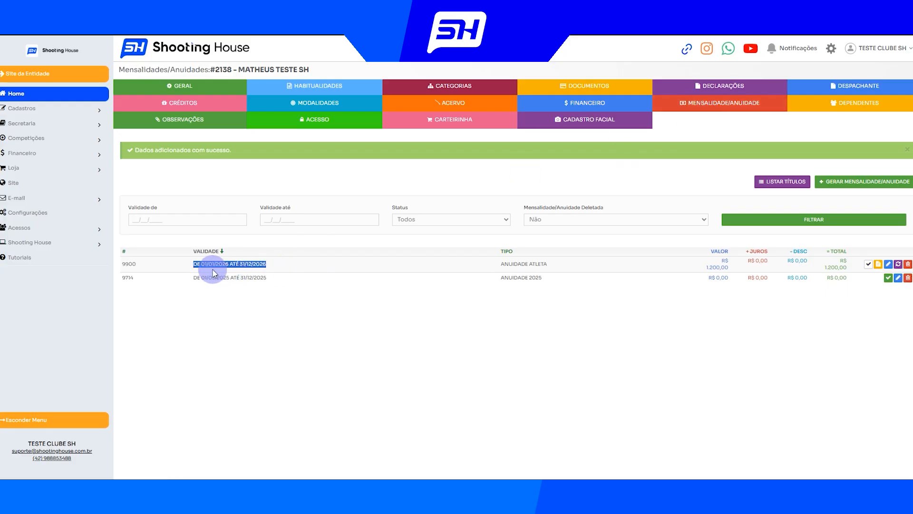
pyautogui.click(427, 303)
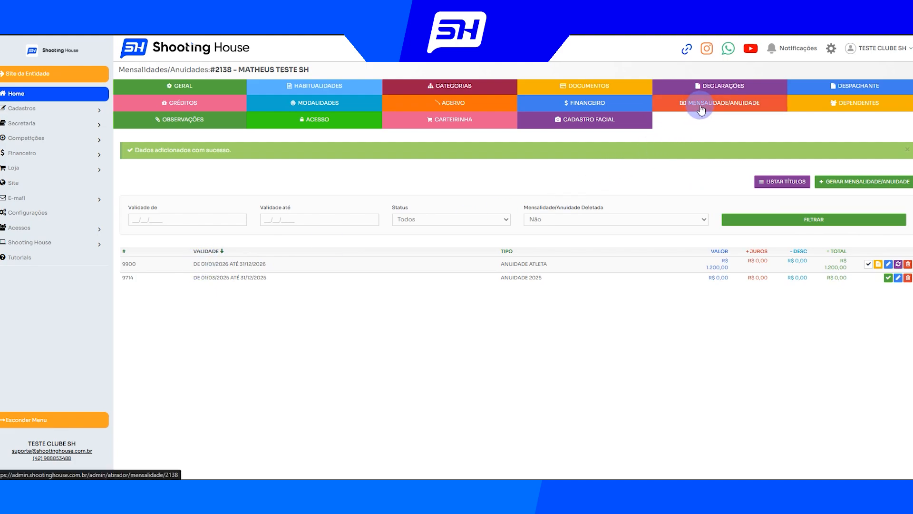
# Open the affiliate's financial records and examine the annual fee boleto's reference, value and payment status
pyautogui.click(594, 108)
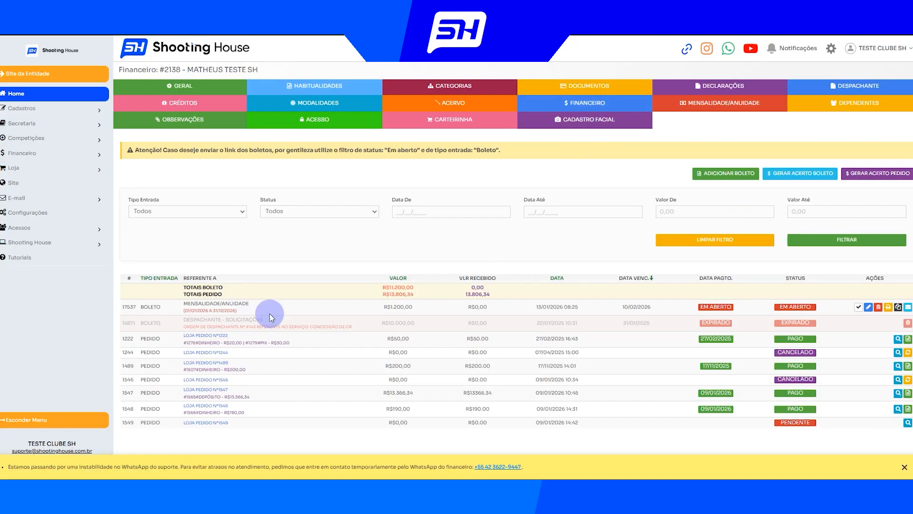
pyautogui.moveTo(182, 310); pyautogui.dragTo(422, 301)
pyautogui.click(446, 313)
pyautogui.moveTo(698, 307); pyautogui.dragTo(740, 304)
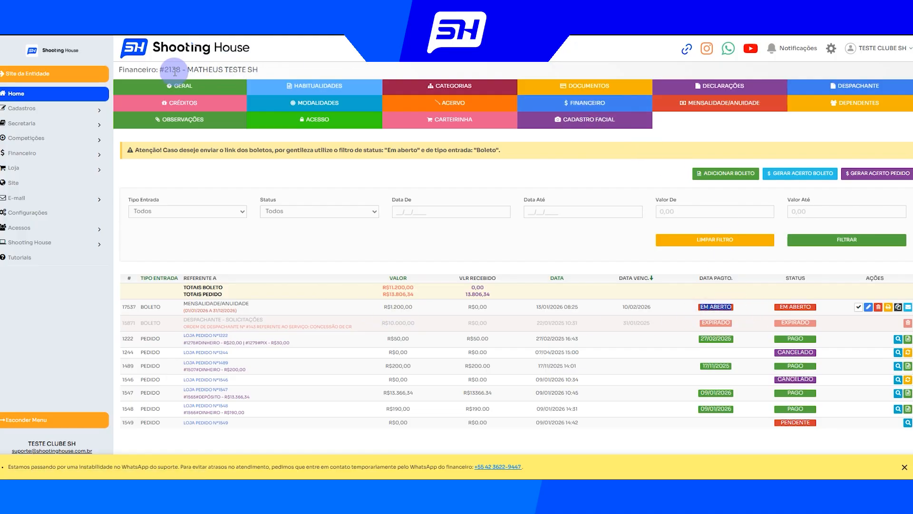
pyautogui.click(286, 232)
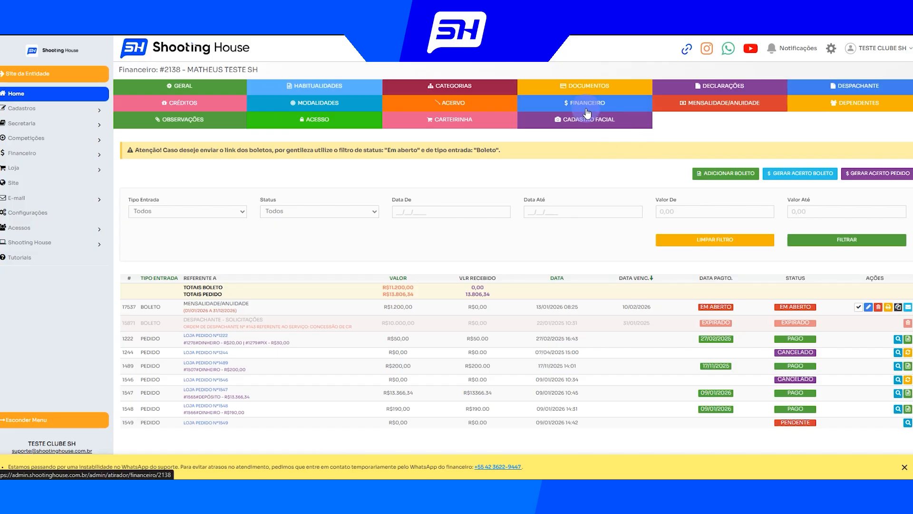
# Open the club's Contas Receber/Boletos list and review the affiliate's boleto, including its value, due date and reference period
pyautogui.click(81, 153)
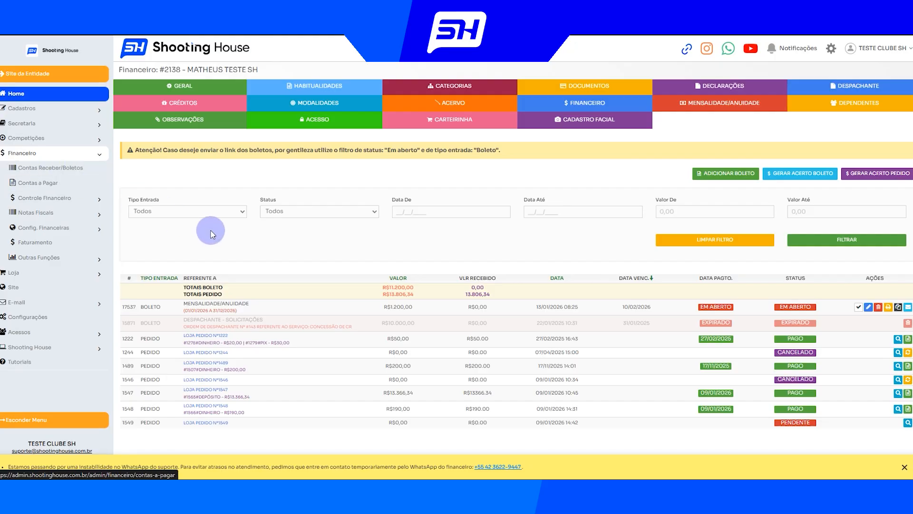
pyautogui.moveTo(142, 70); pyautogui.dragTo(274, 74)
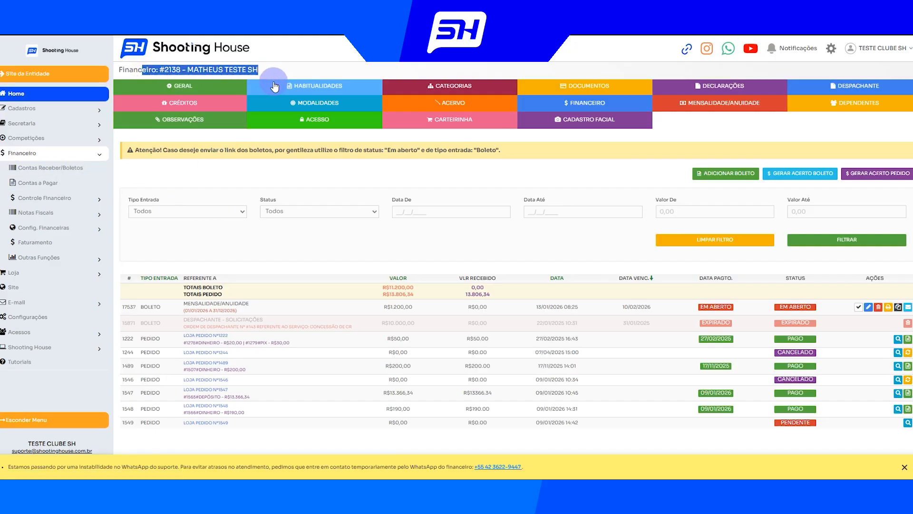
pyautogui.click(51, 168)
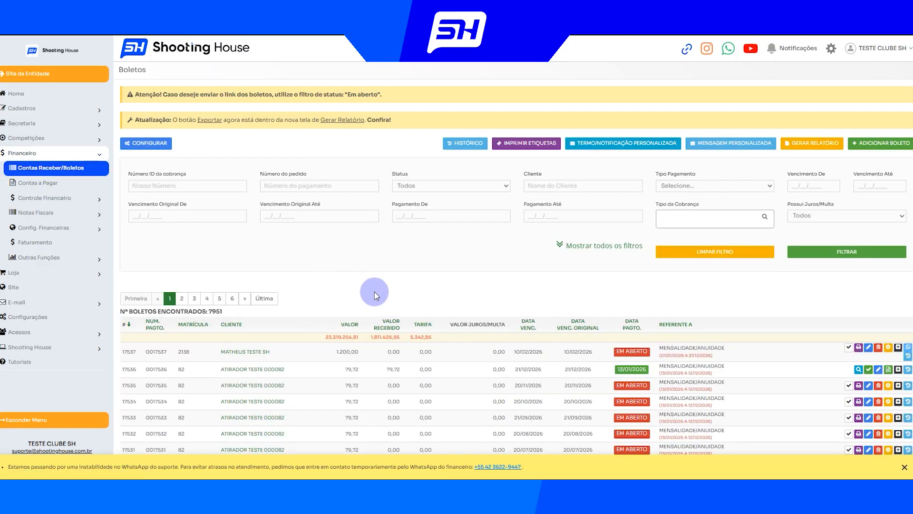
pyautogui.click(905, 467)
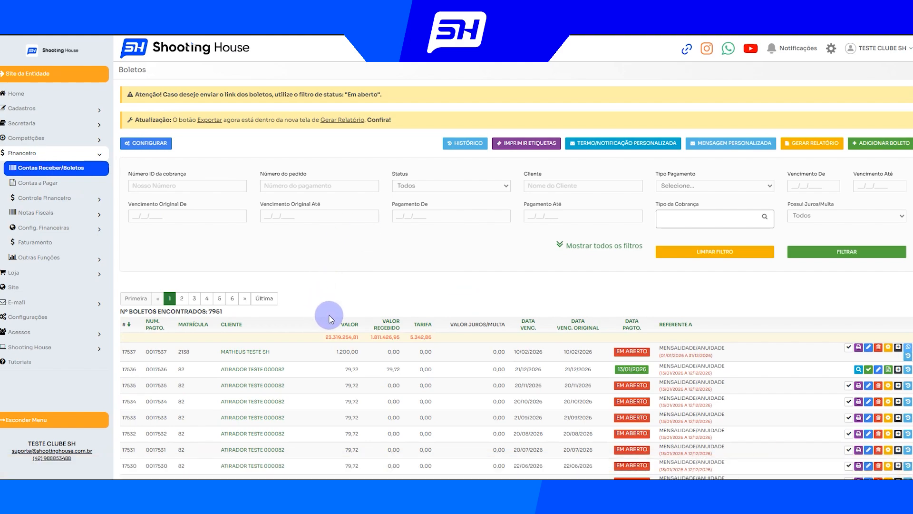
pyautogui.moveTo(311, 339); pyautogui.dragTo(560, 354)
pyautogui.moveTo(745, 353); pyautogui.dragTo(660, 355)
pyautogui.click(351, 352)
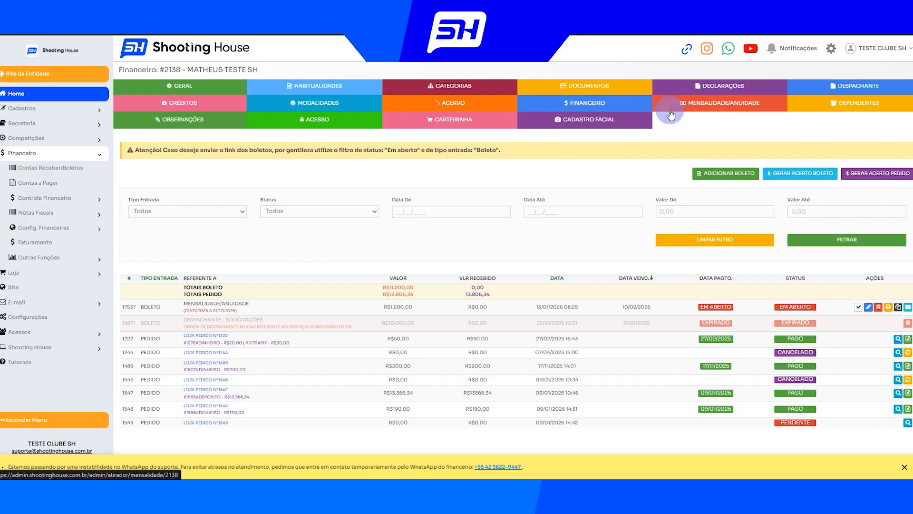
# Compare the annual fee entry in the affiliate's fee list and financial records with the club's boleto list
pyautogui.click(708, 107)
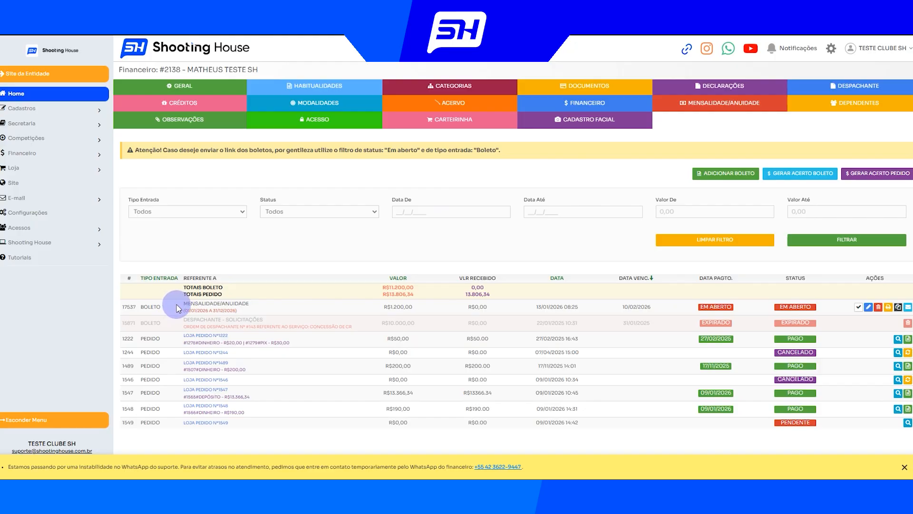
pyautogui.moveTo(177, 306); pyautogui.dragTo(244, 308)
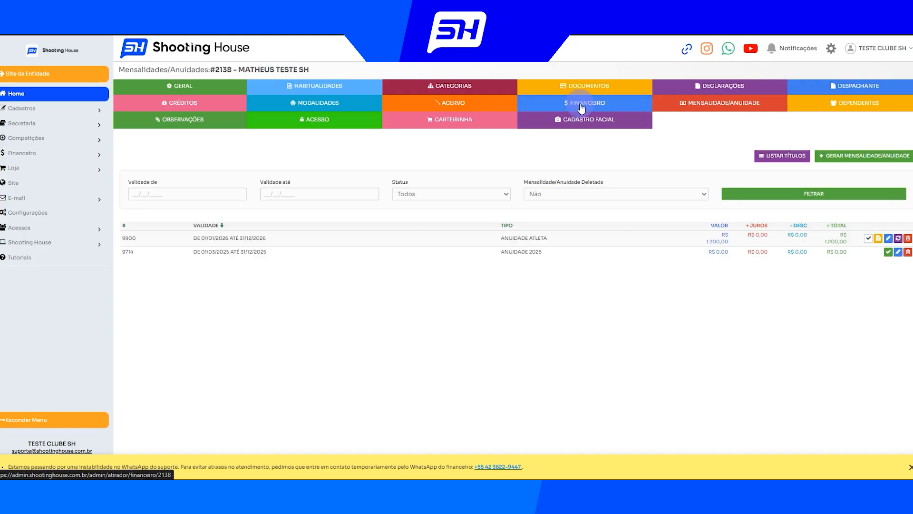
pyautogui.click(581, 106)
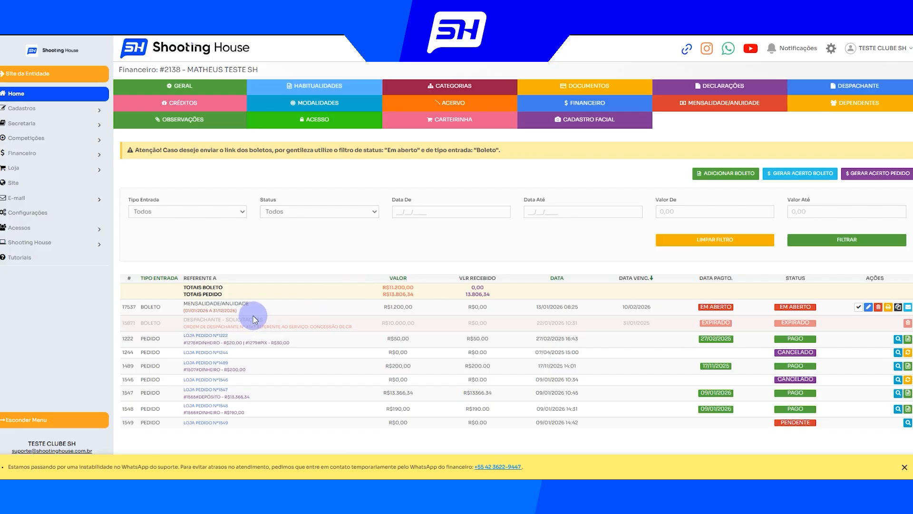
pyautogui.moveTo(178, 307); pyautogui.dragTo(247, 313)
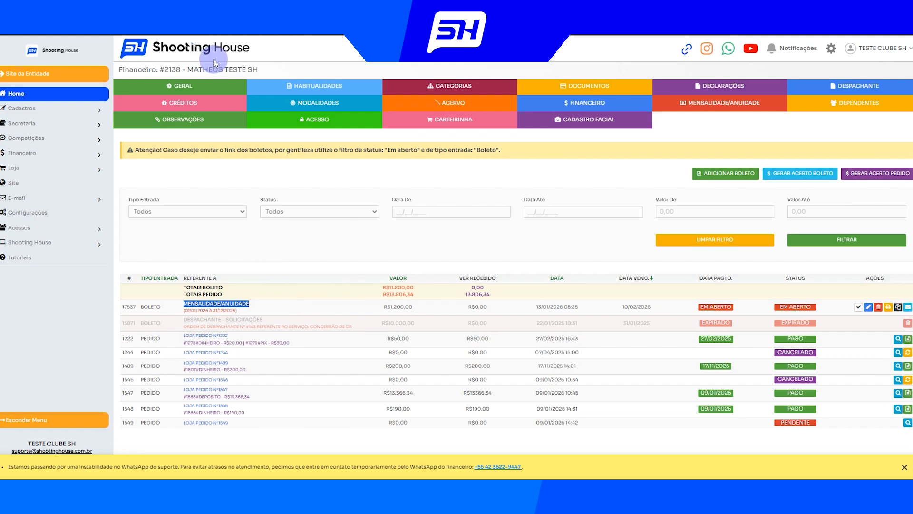
pyautogui.click(207, 10)
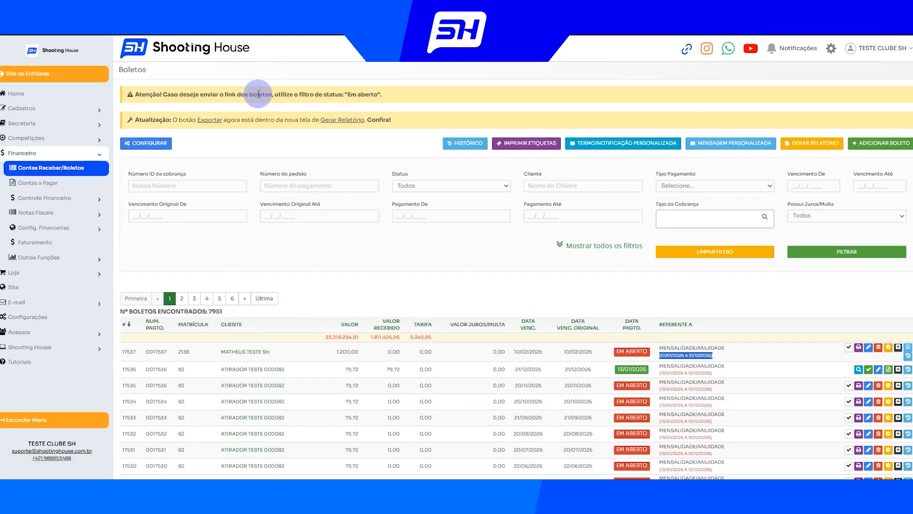
pyautogui.click(329, 9)
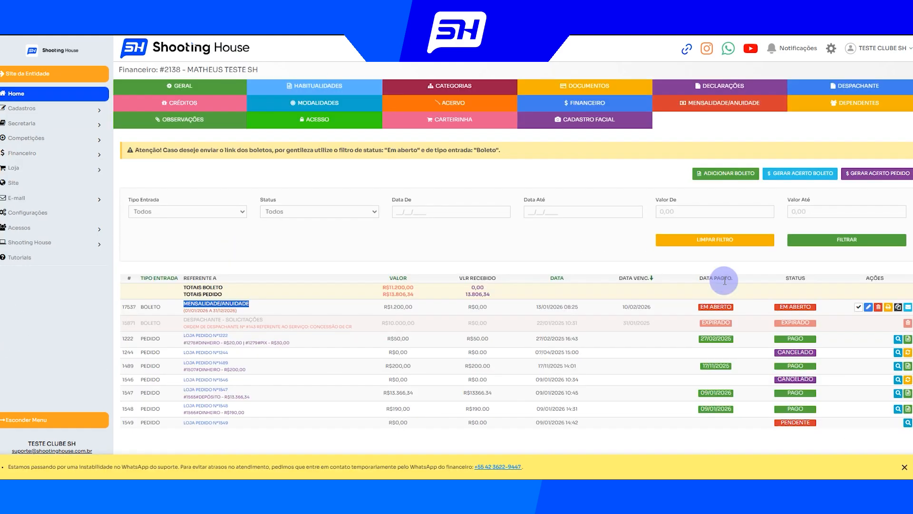
# Receive the affiliate's open annual fee boleto with payment type DINHEIRO and confirm the payment
pyautogui.click(859, 307)
pyautogui.click(237, 244)
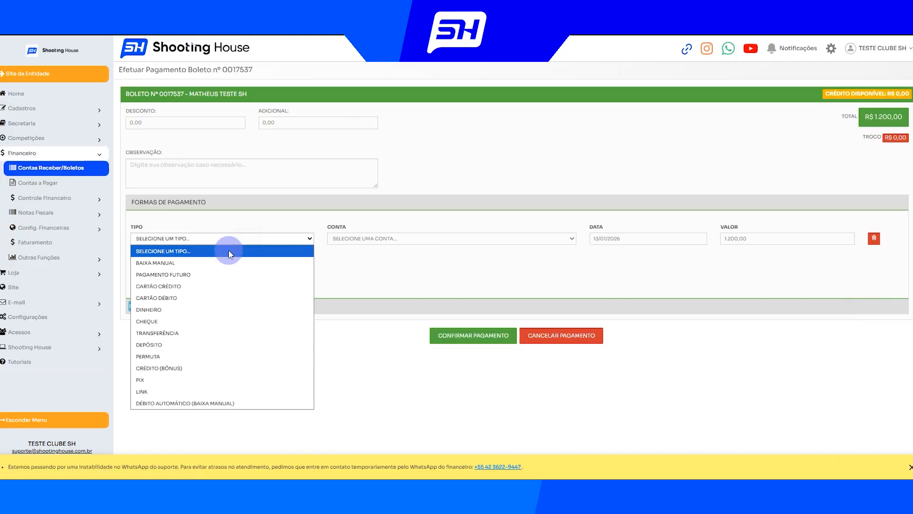
pyautogui.click(184, 309)
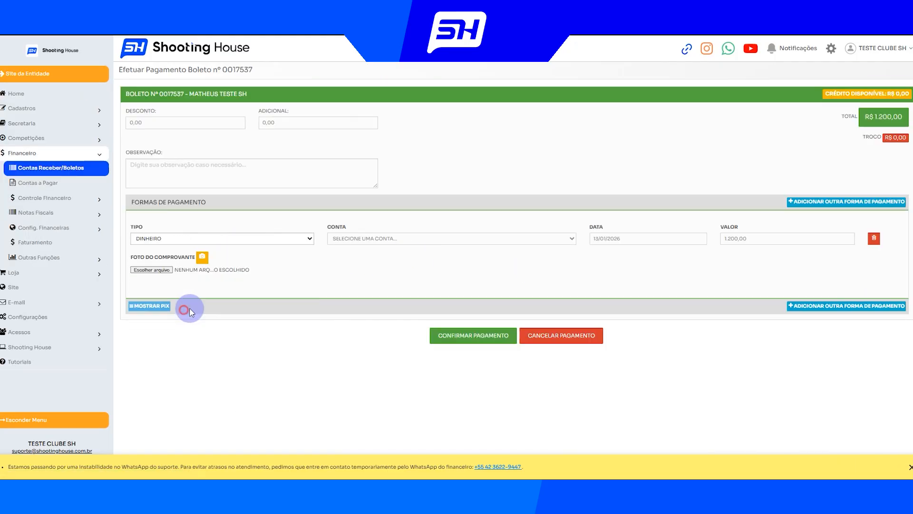
pyautogui.click(481, 341)
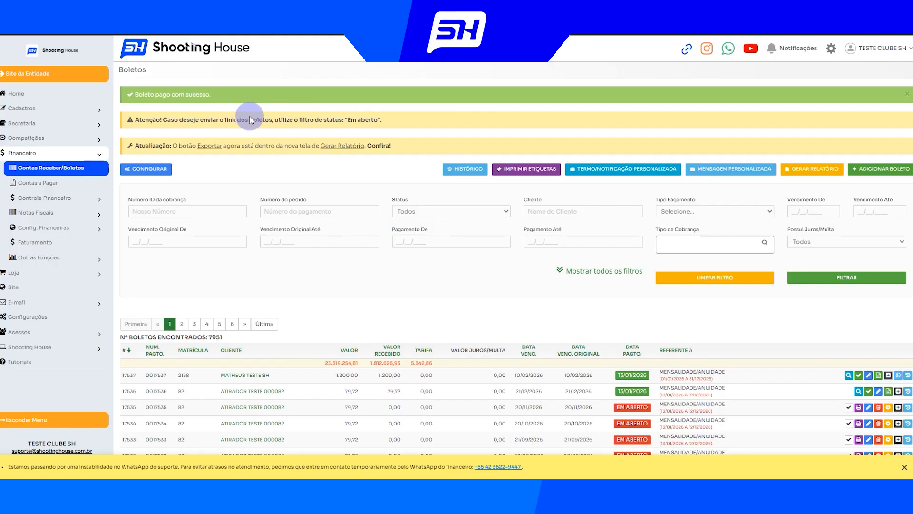
# Return to the affiliate's financial records and check the annual fee boleto's payment status
pyautogui.click(91, 108)
pyautogui.click(69, 124)
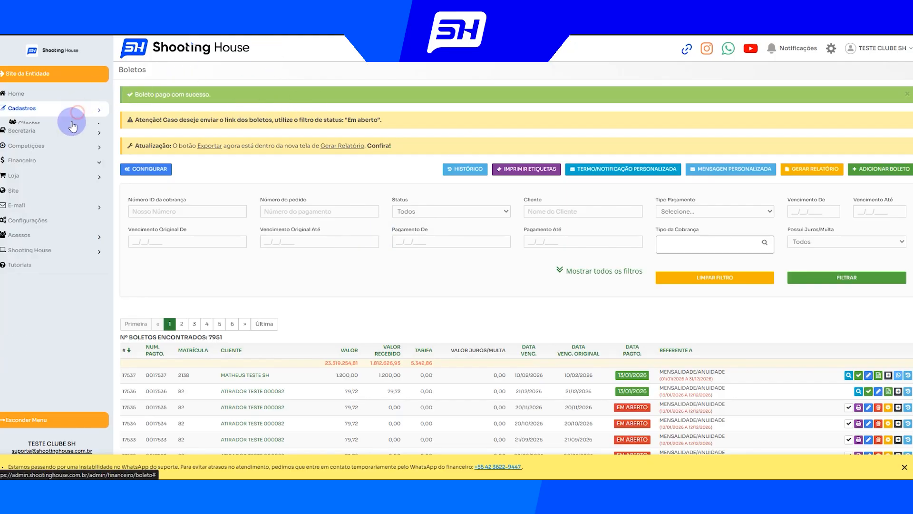
pyautogui.click(58, 141)
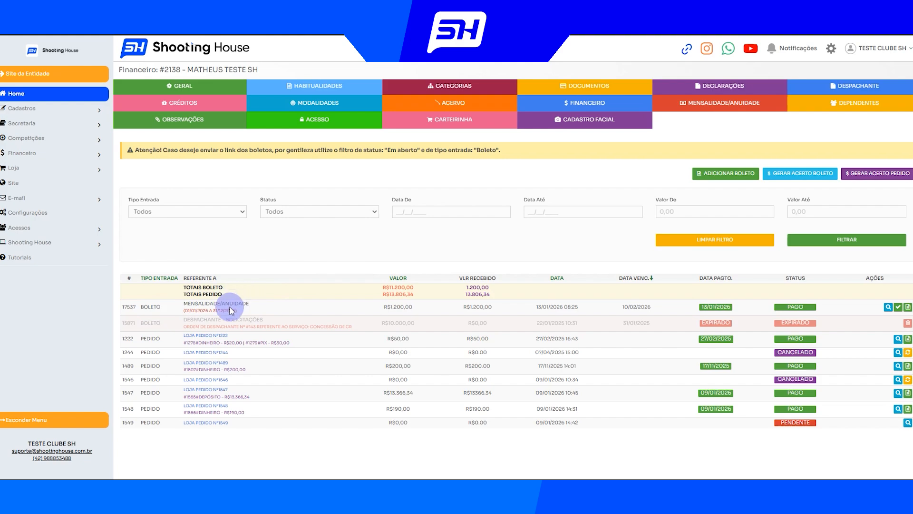
# Delete the 2026 ANUIDADE ATLETA fee from the affiliate's Mensalidades/Anuidades list
pyautogui.click(705, 111)
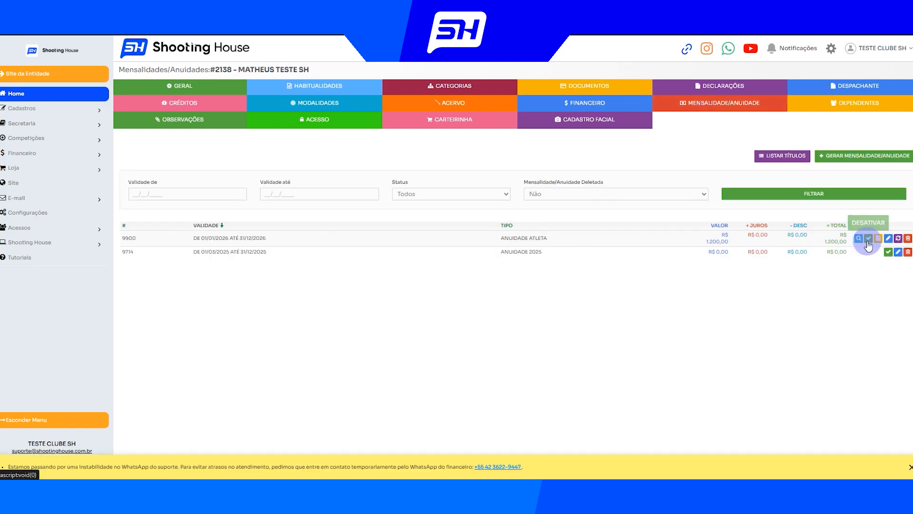
pyautogui.click(909, 240)
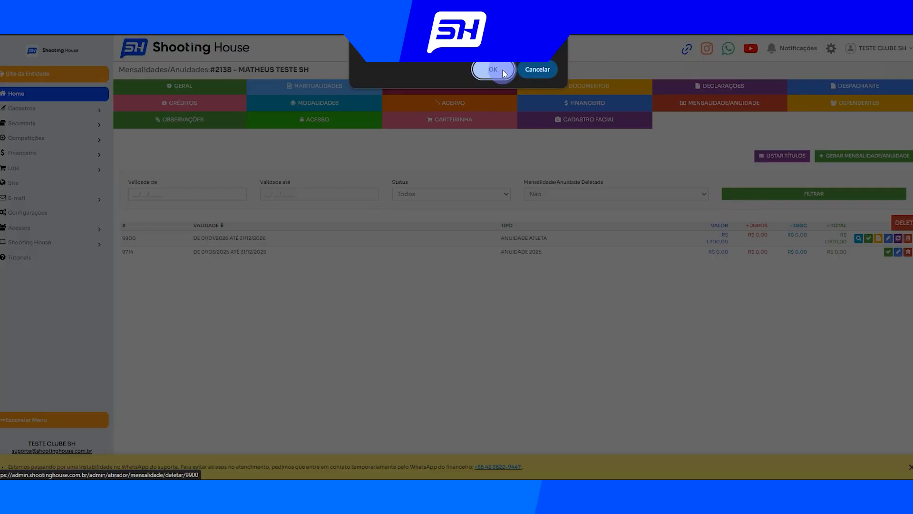
pyautogui.click(535, 68)
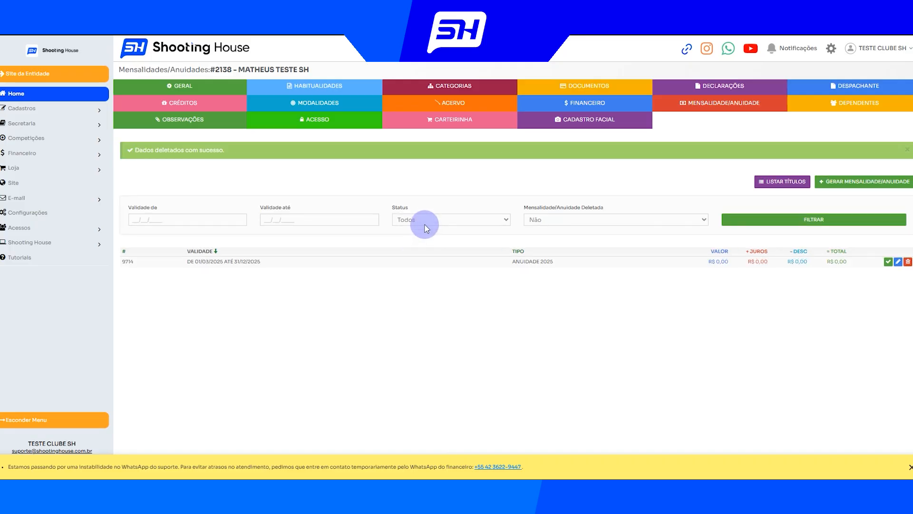
pyautogui.click(800, 218)
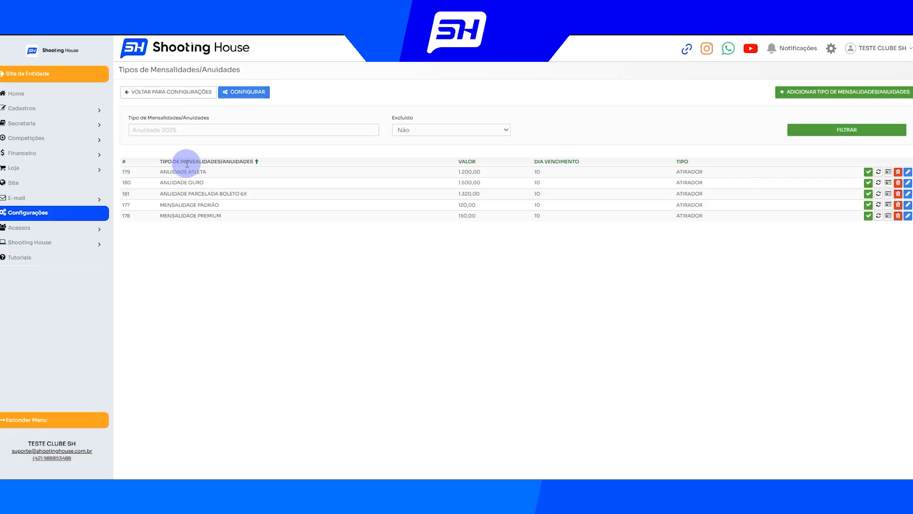
# Review the MENSALIDADE PADRÃO fee type's value and open it for editing
pyautogui.moveTo(160, 204); pyautogui.dragTo(183, 204)
pyautogui.moveTo(412, 204); pyautogui.dragTo(489, 203)
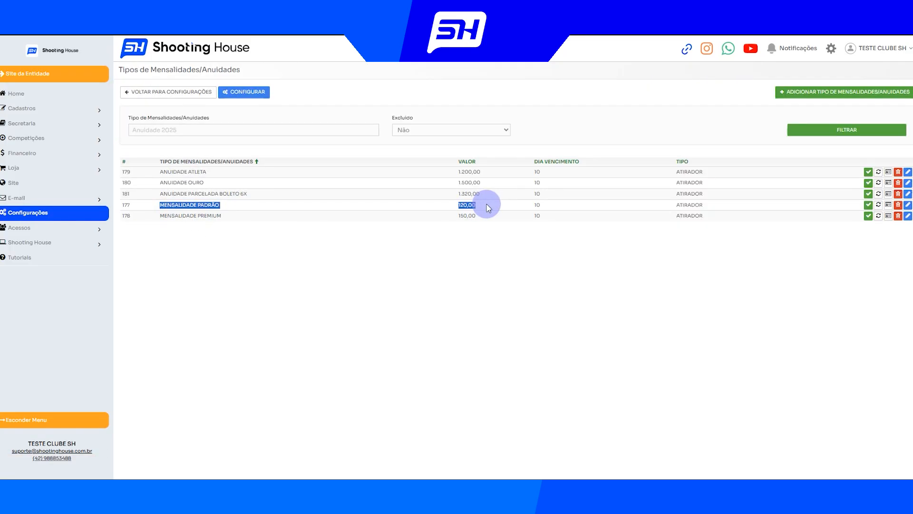
pyautogui.click(908, 205)
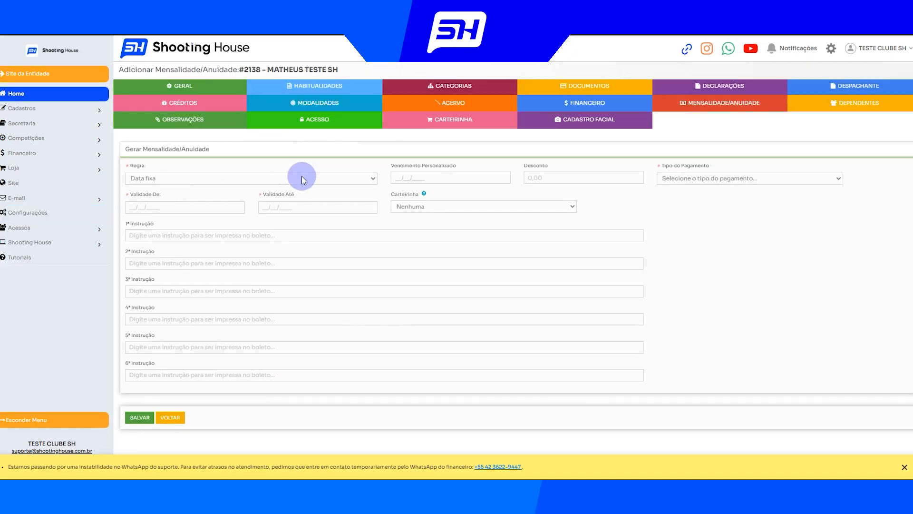
# Choose MENSALIDADE PADRÃO as the affiliate's payment type and set its validity from 01/01/2026 to 30/06/2026
pyautogui.click(702, 179)
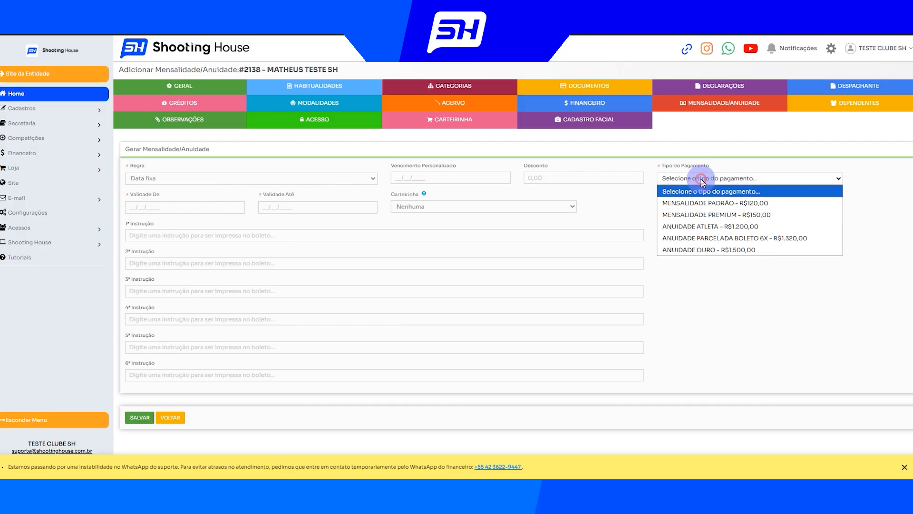
pyautogui.click(703, 207)
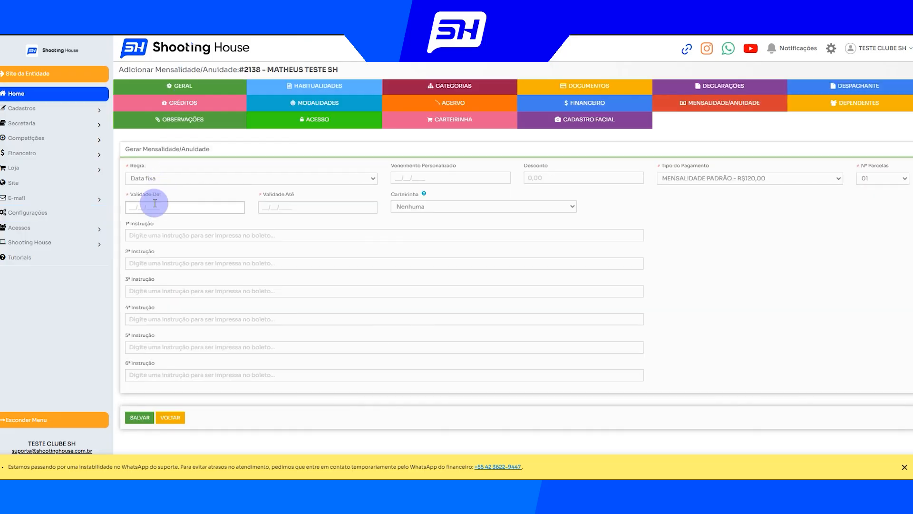
pyautogui.click(150, 206)
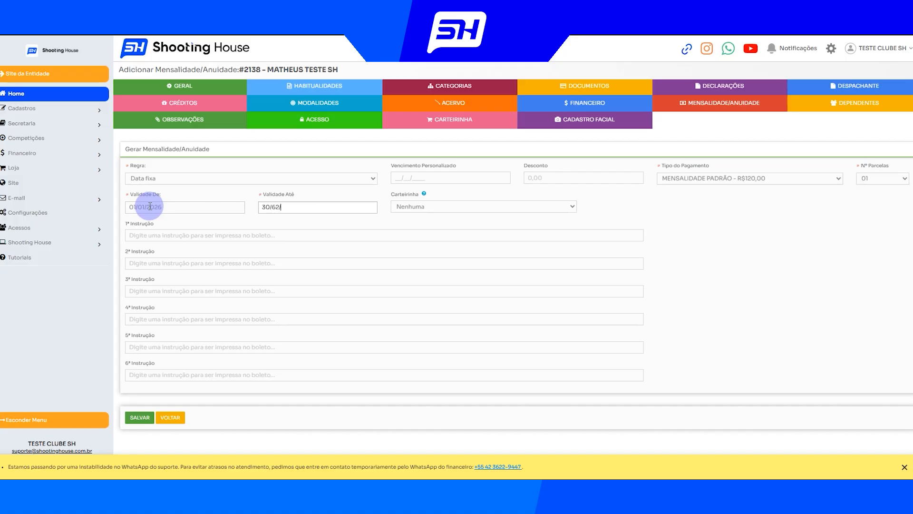
pyautogui.write('6/2026')
# Set the fee's custom due date (Vencimento Personalizado) to 10/02/2026 and save it
pyautogui.moveTo(392, 167); pyautogui.dragTo(455, 167)
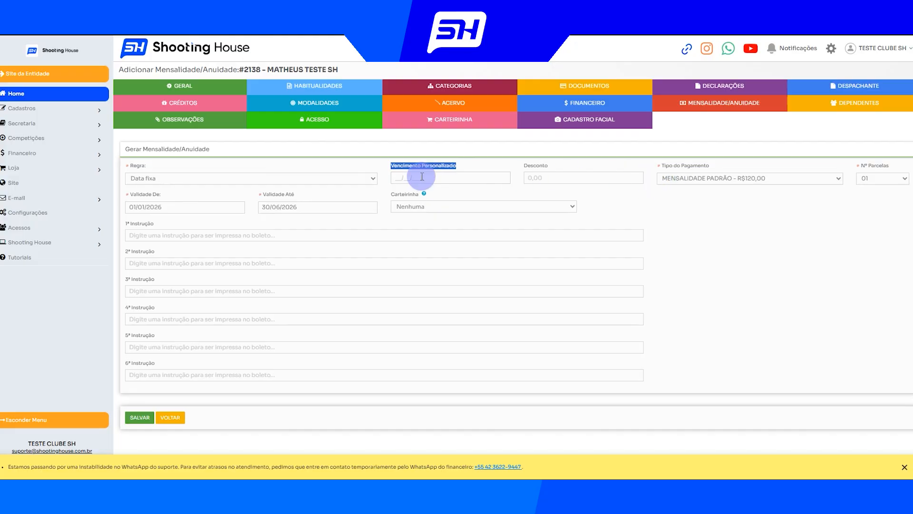
pyautogui.moveTo(128, 196); pyautogui.dragTo(174, 195)
pyautogui.click(407, 179)
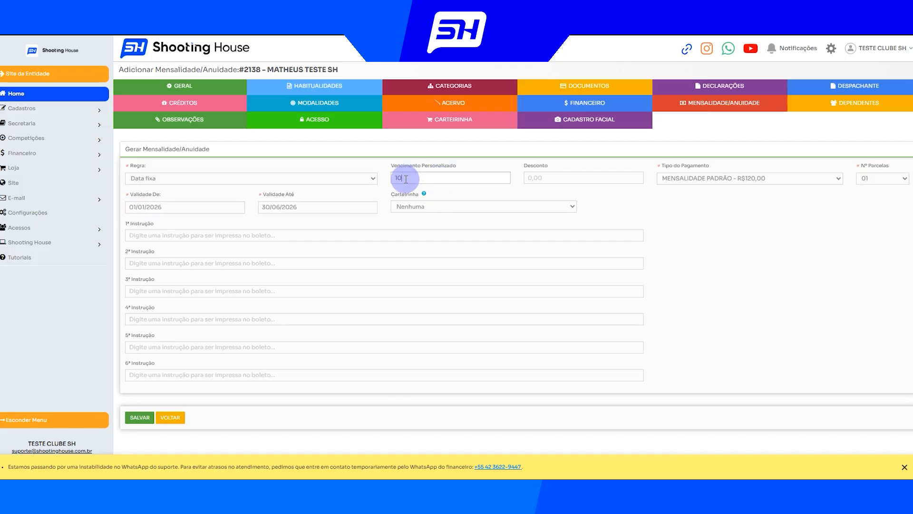
pyautogui.write('10/02/2026')
pyautogui.click(138, 419)
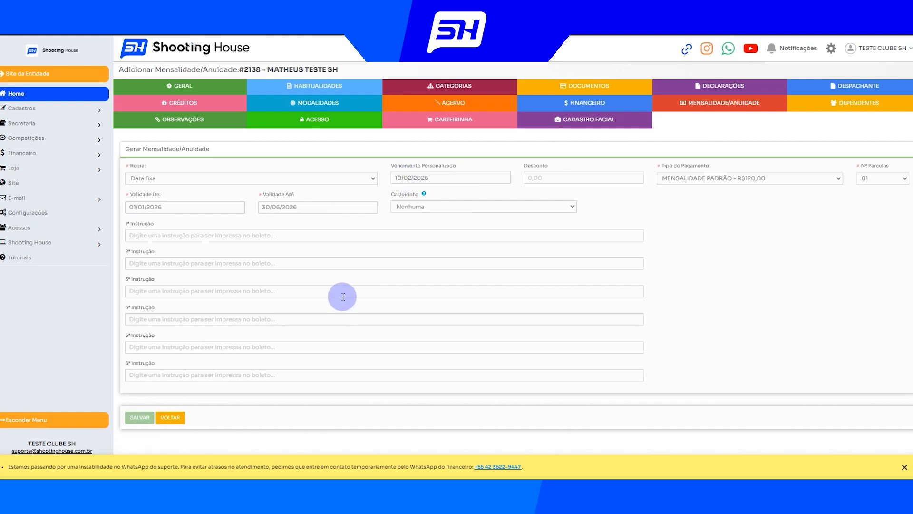
# Review the generated monthly validity periods and the corresponding boletos in the affiliate's financial records
pyautogui.tripleClick(187, 317)
pyautogui.moveTo(188, 305); pyautogui.dragTo(241, 262)
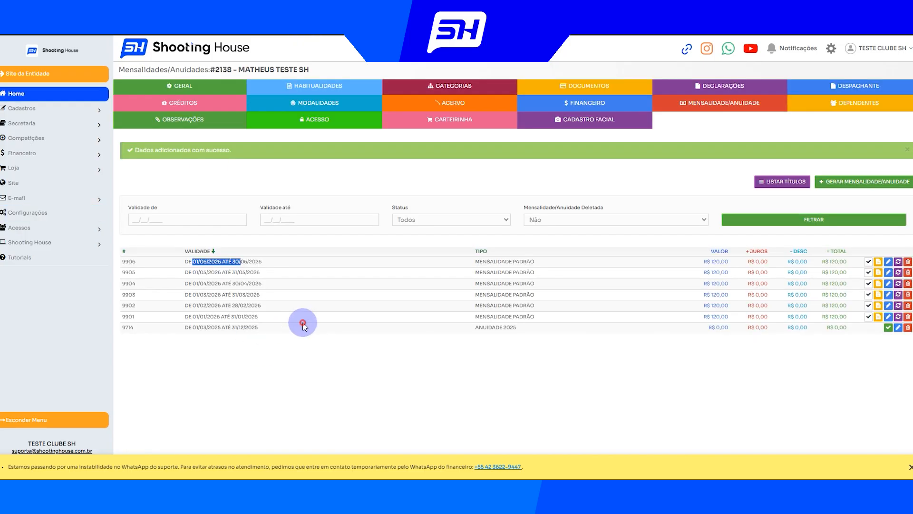
pyautogui.click(285, 325)
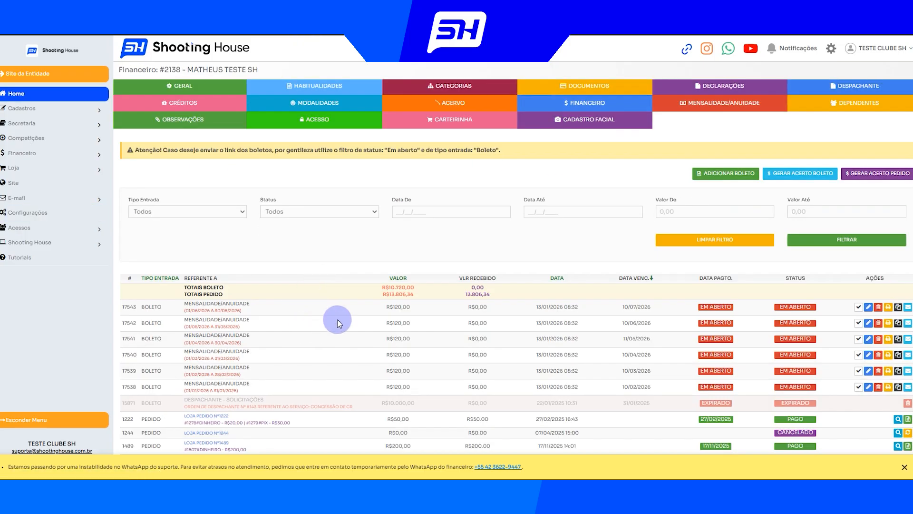
pyautogui.scroll(-3, 336, 267)
pyautogui.moveTo(284, 300); pyautogui.dragTo(169, 218)
pyautogui.click(351, 260)
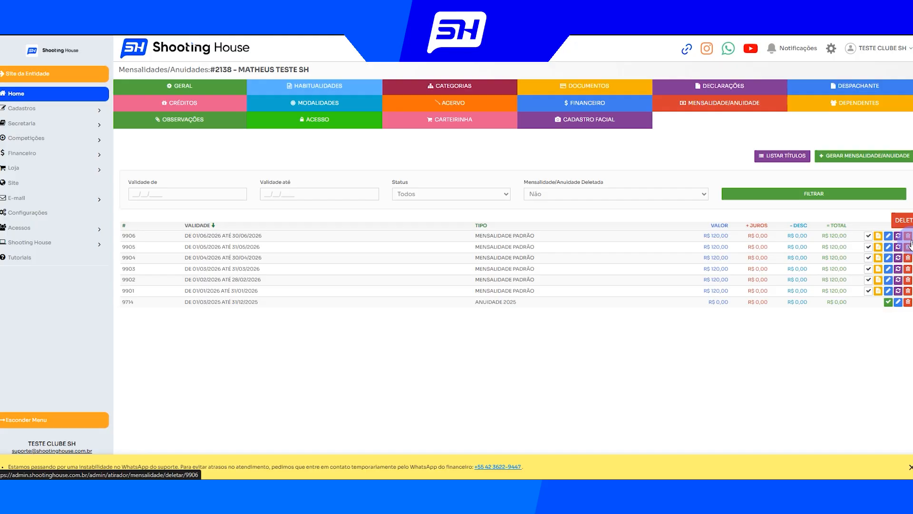
# Delete all the 2026 MENSALIDADE PADRÃO fees from the affiliate's Mensalidades/Anuidades list
pyautogui.click(909, 239)
pyautogui.press('Escape')
pyautogui.click(909, 250)
pyautogui.press('Escape')
pyautogui.click(909, 261)
pyautogui.press('Escape')
pyautogui.click(909, 271)
pyautogui.press('Escape')
pyautogui.click(909, 283)
pyautogui.press('Escape')
pyautogui.click(909, 292)
pyautogui.press('Return')
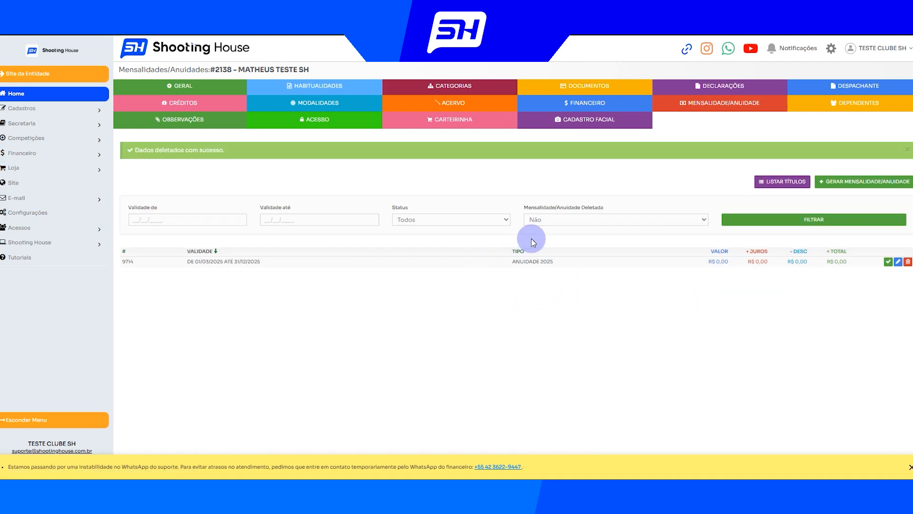
# Generate an ANUIDADE PARCELADA BOLETO 6X fee valid from 01/01/2026 to 31/12/2026, with custom due date 10/03/2026
pyautogui.click(843, 183)
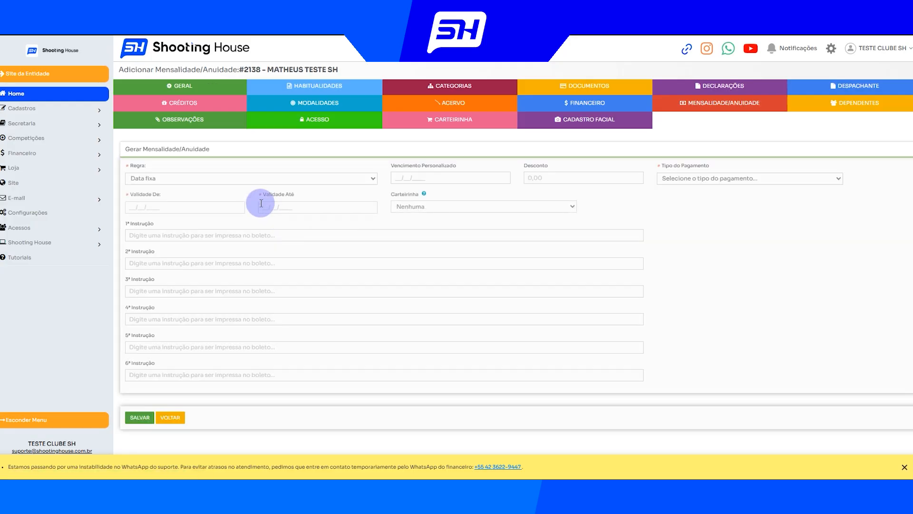
pyautogui.click(716, 179)
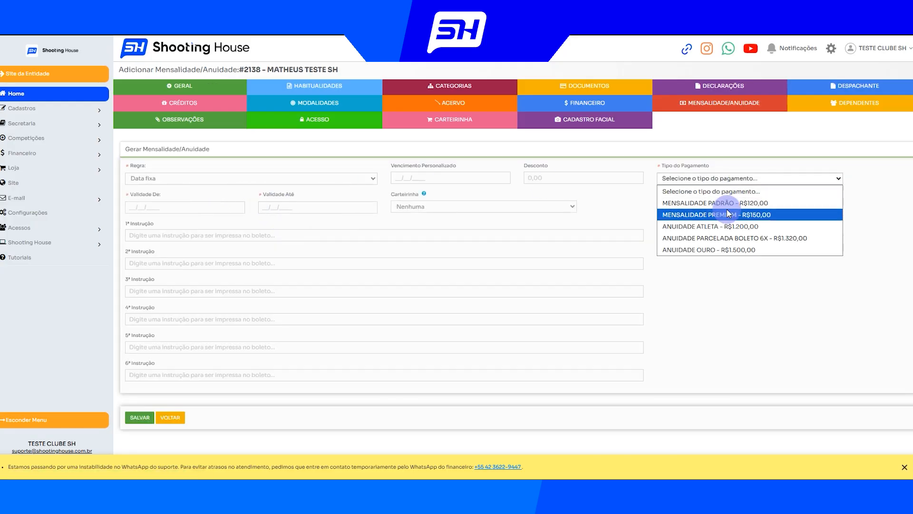
pyautogui.click(720, 238)
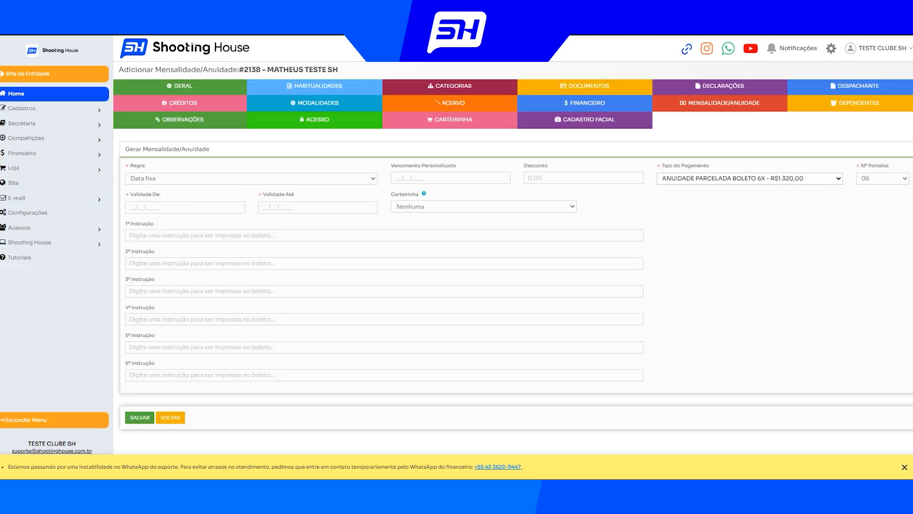
pyautogui.click(140, 208)
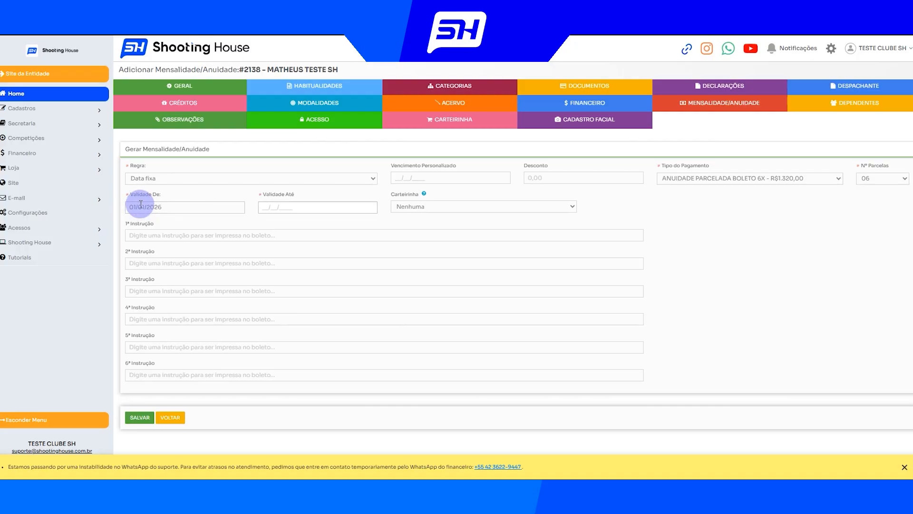
pyautogui.write('31/12/2026')
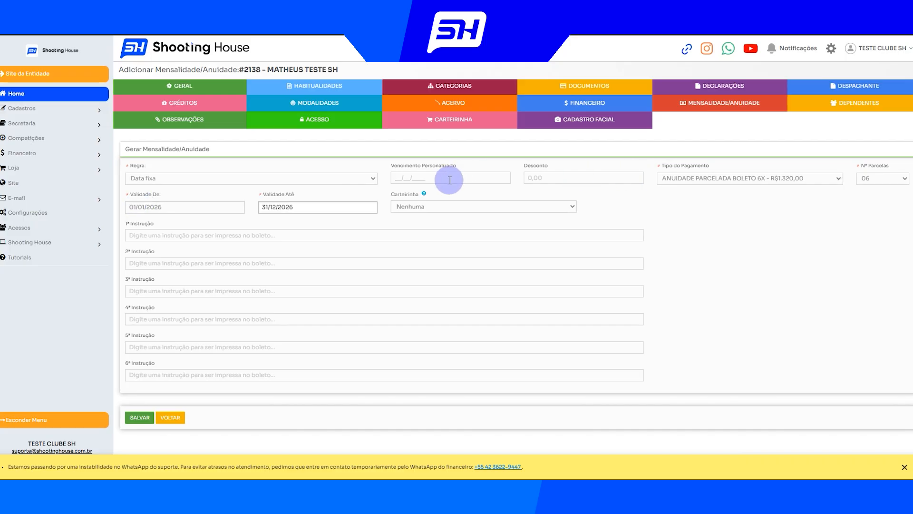
pyautogui.click(423, 180)
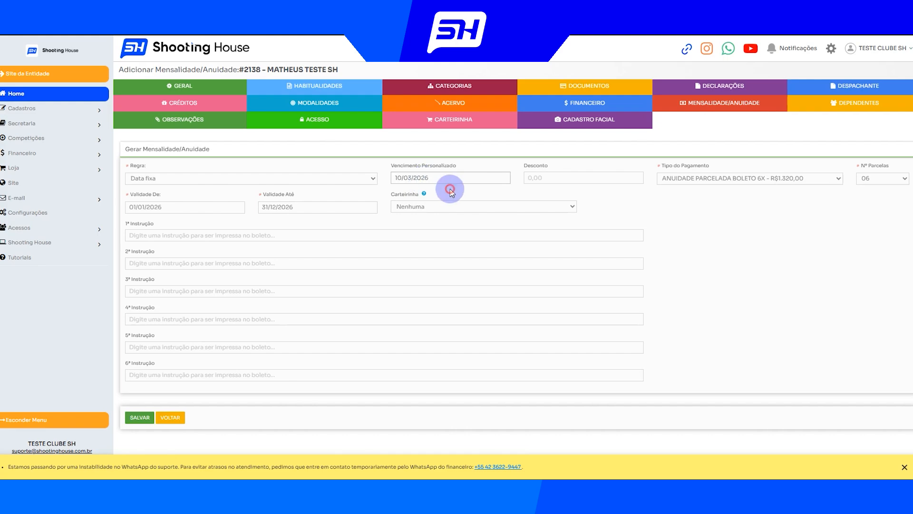
pyautogui.press('Return')
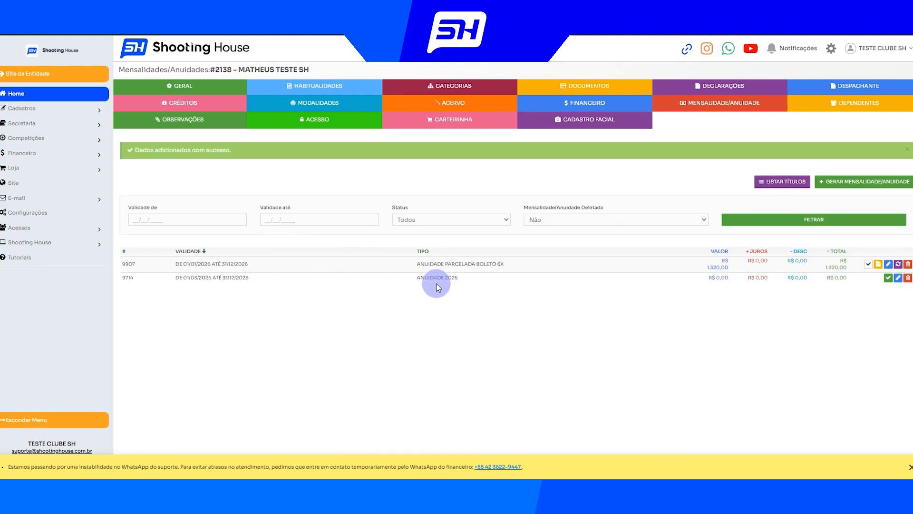
# Check the installment annual fee's validity in the list and examine its boletos in the affiliate's financial records
pyautogui.moveTo(174, 264); pyautogui.dragTo(526, 271)
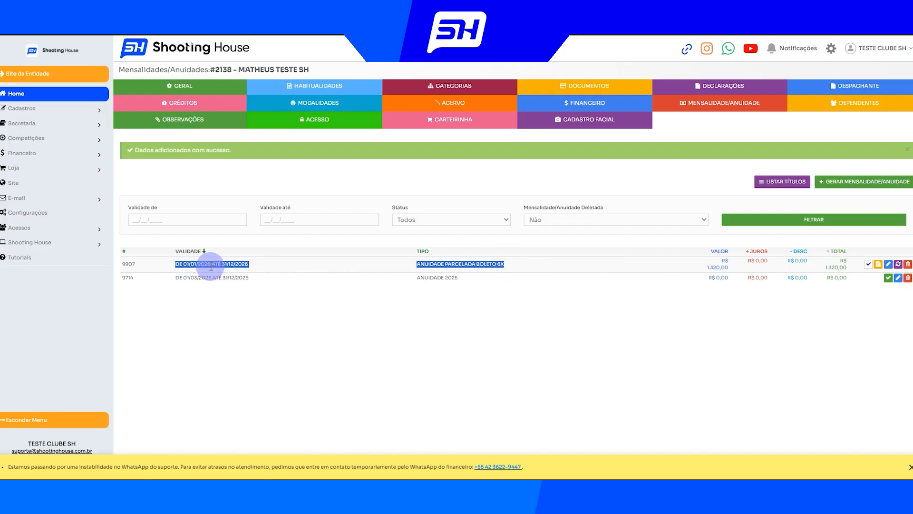
pyautogui.moveTo(182, 264); pyautogui.dragTo(246, 265)
pyautogui.click(304, 270)
pyautogui.click(568, 106)
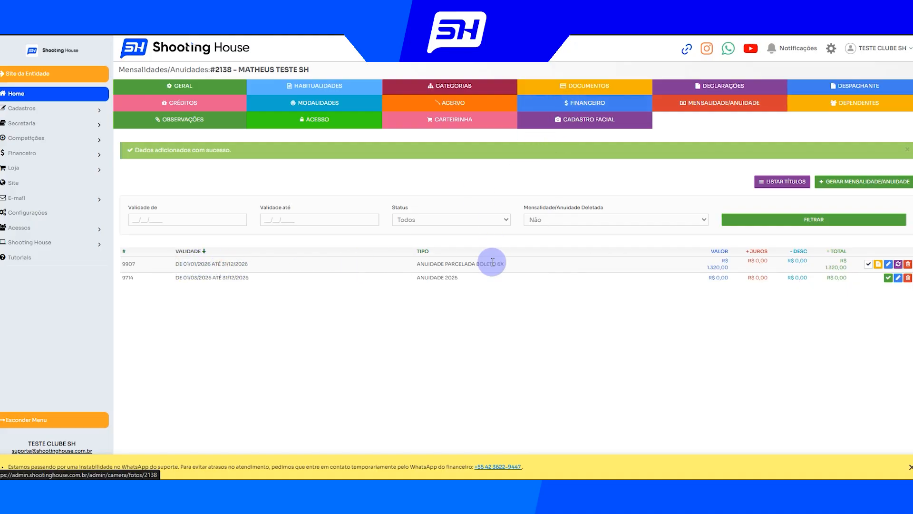
pyautogui.scroll(-1, 524, 313)
pyautogui.moveTo(529, 349); pyautogui.dragTo(455, 214)
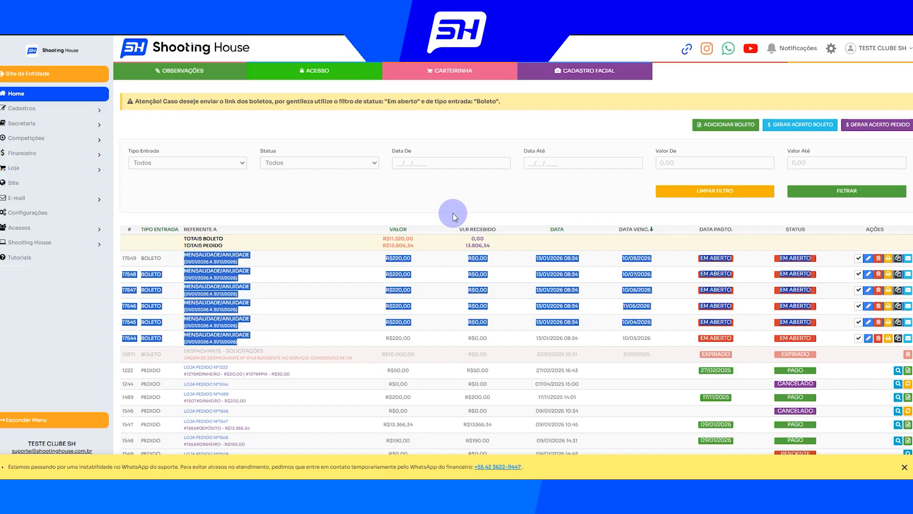
pyautogui.click(450, 207)
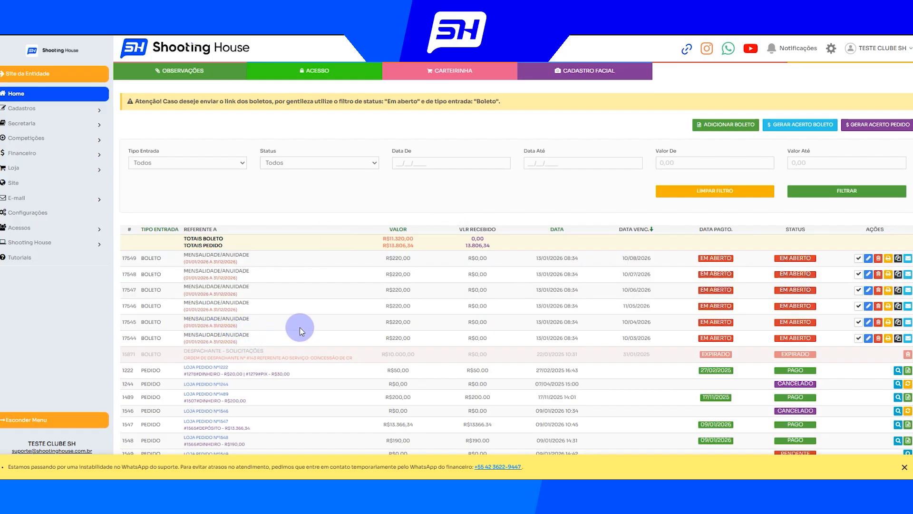
pyautogui.moveTo(300, 328); pyautogui.dragTo(185, 296)
pyautogui.click(263, 282)
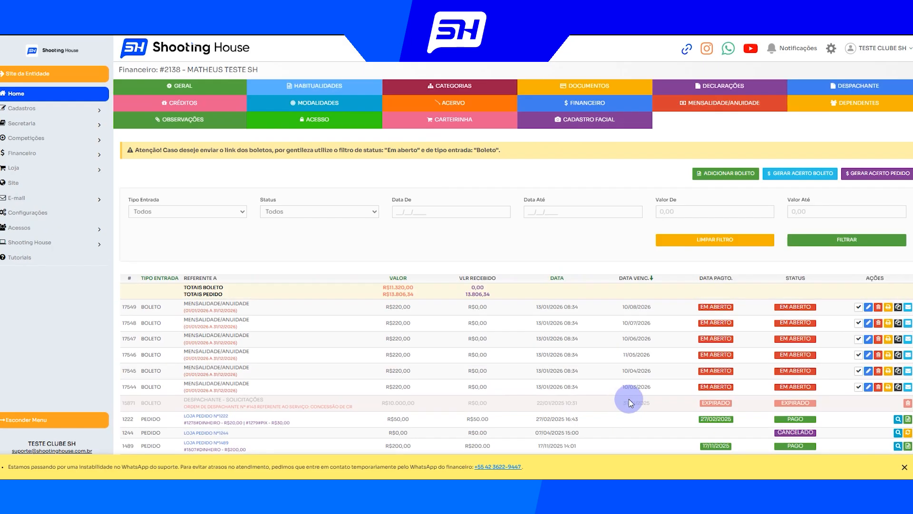
# Check the due date of the first installment boleto of the annual fee
pyautogui.moveTo(617, 386); pyautogui.dragTo(661, 390)
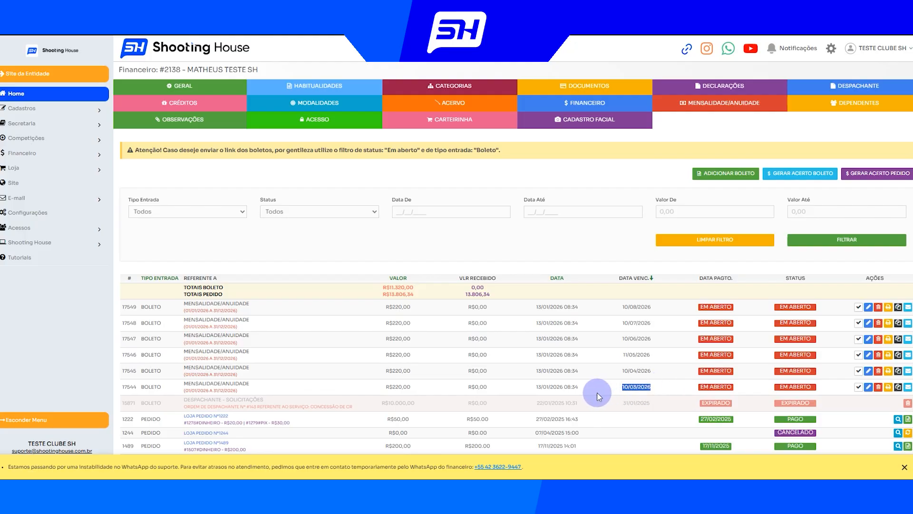
pyautogui.click(621, 391)
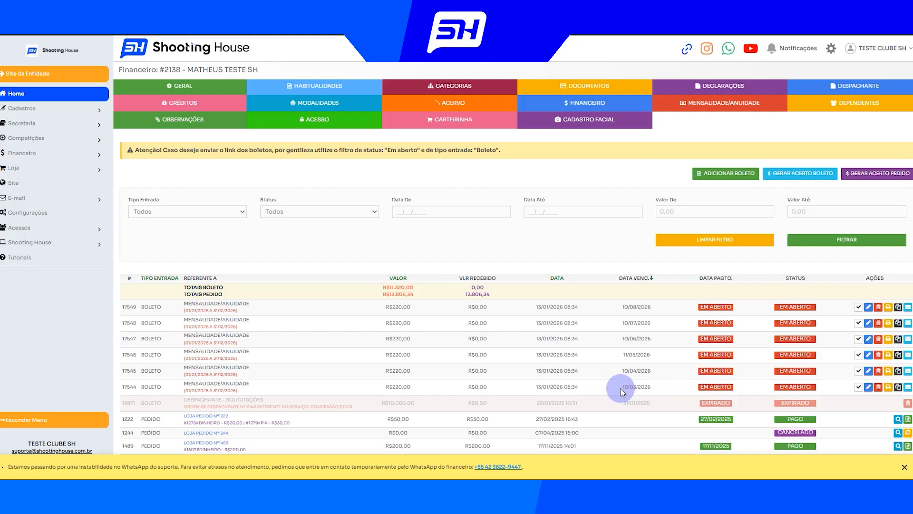
pyautogui.moveTo(622, 388); pyautogui.dragTo(654, 388)
pyautogui.click(659, 390)
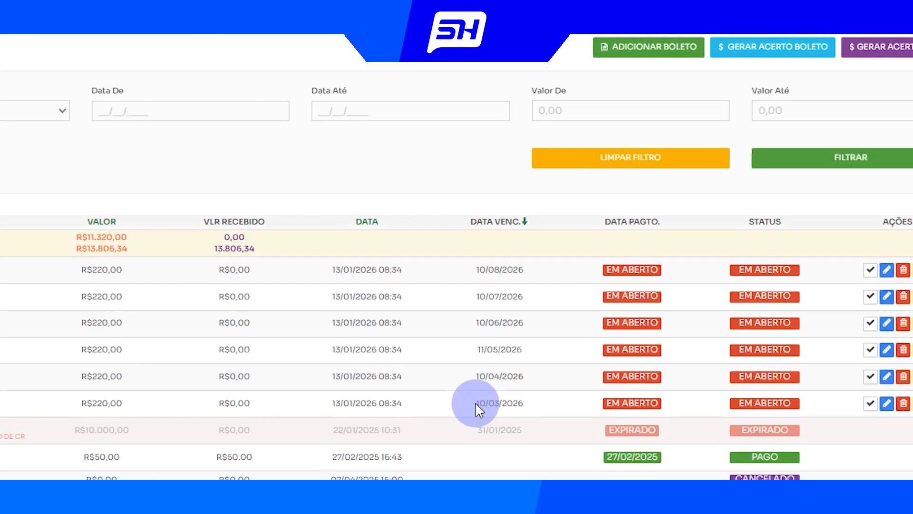
pyautogui.moveTo(622, 386); pyautogui.dragTo(659, 386)
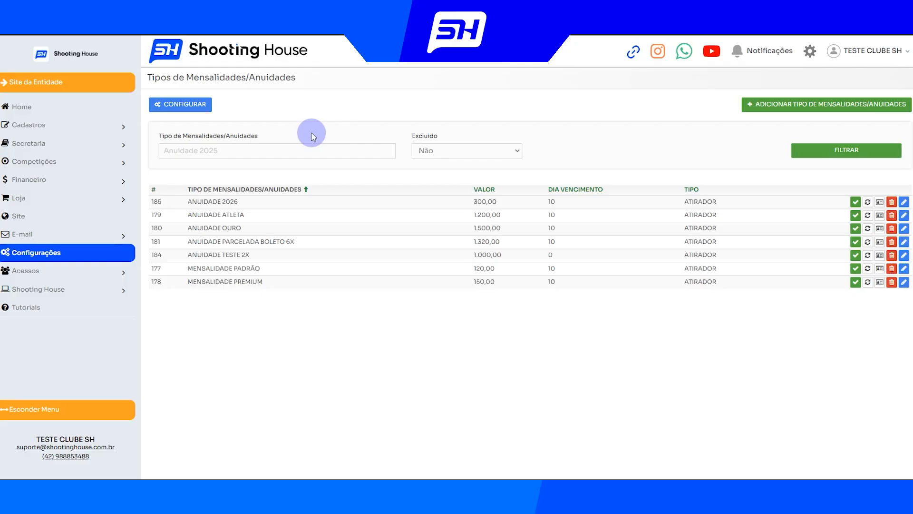
# Allow renewal for the ANUIDADE ATLETA fee type in the Tipos de Mensalidades/Anuidades settings
pyautogui.moveTo(188, 215); pyautogui.dragTo(266, 220)
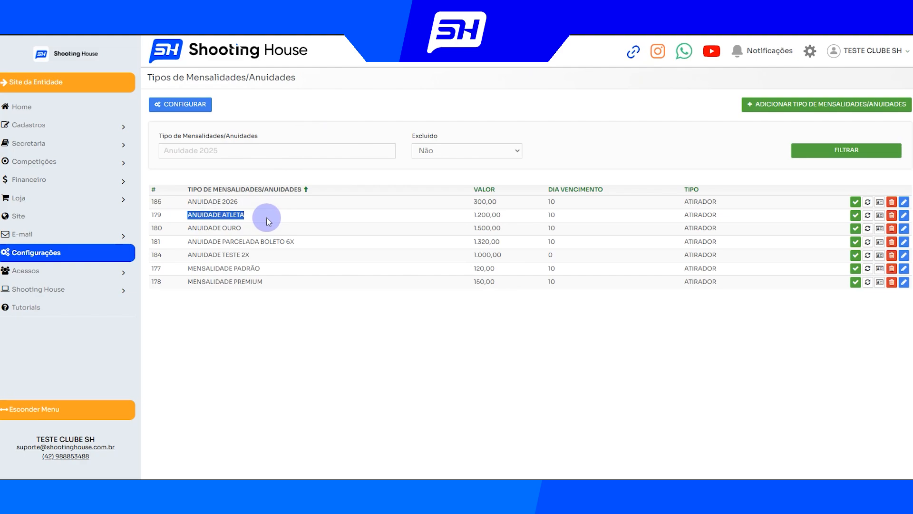
pyautogui.click(545, 216)
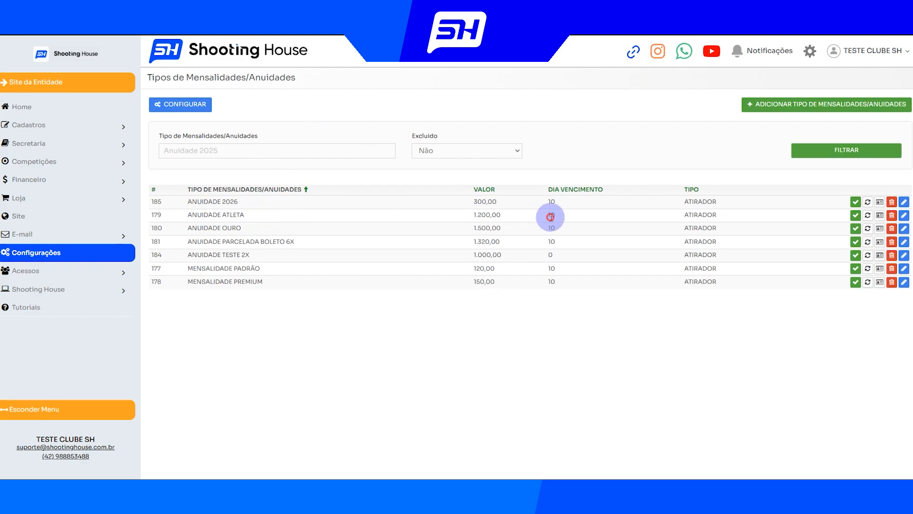
pyautogui.click(868, 216)
pyautogui.click(880, 248)
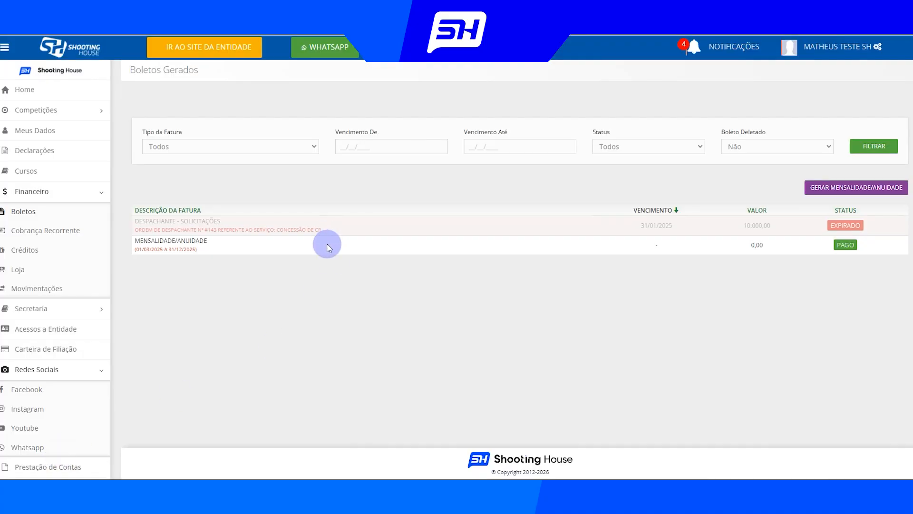
# Switch to the affiliate's portal and generate the ANUIDADE ATLETA - R$1.200,00 fee from the boletos page
pyautogui.click(839, 193)
pyautogui.click(302, 111)
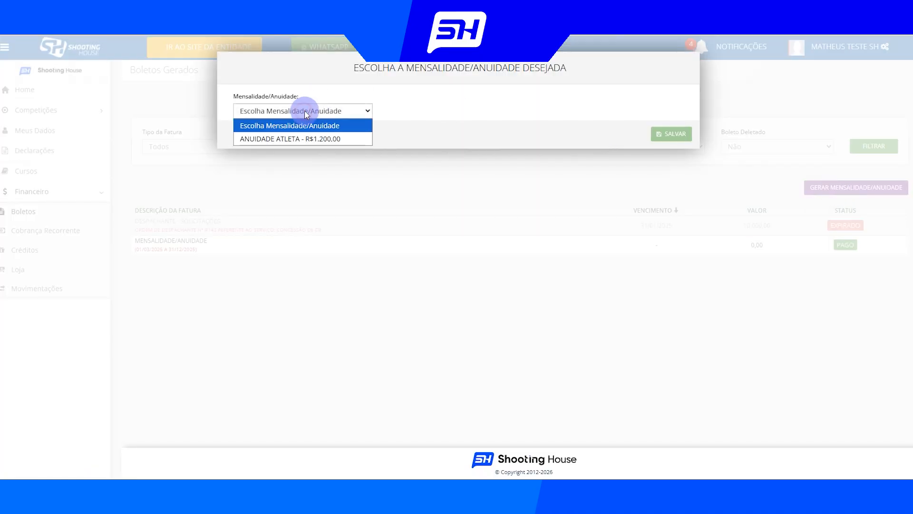
pyautogui.click(291, 140)
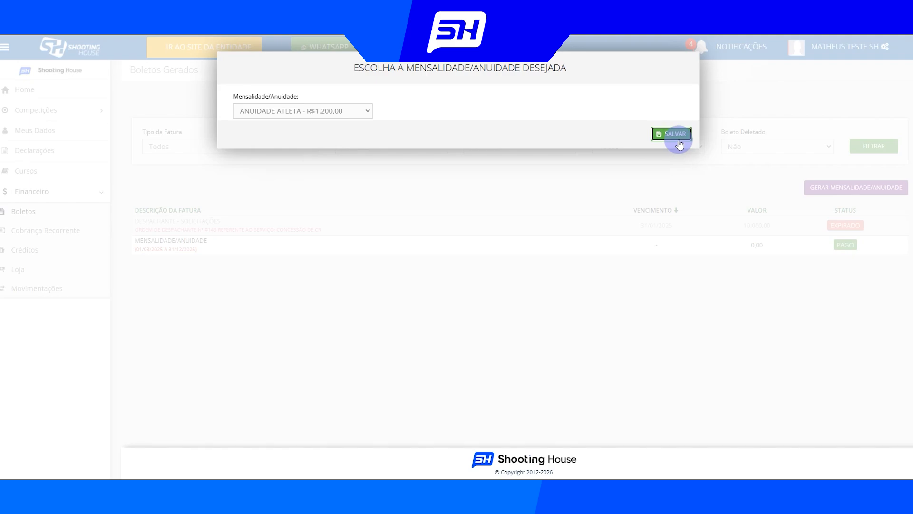
pyautogui.click(675, 139)
# Check the validity period of the newly generated annual fee in the affiliate's boleto list
pyautogui.scroll(3, 380, 189)
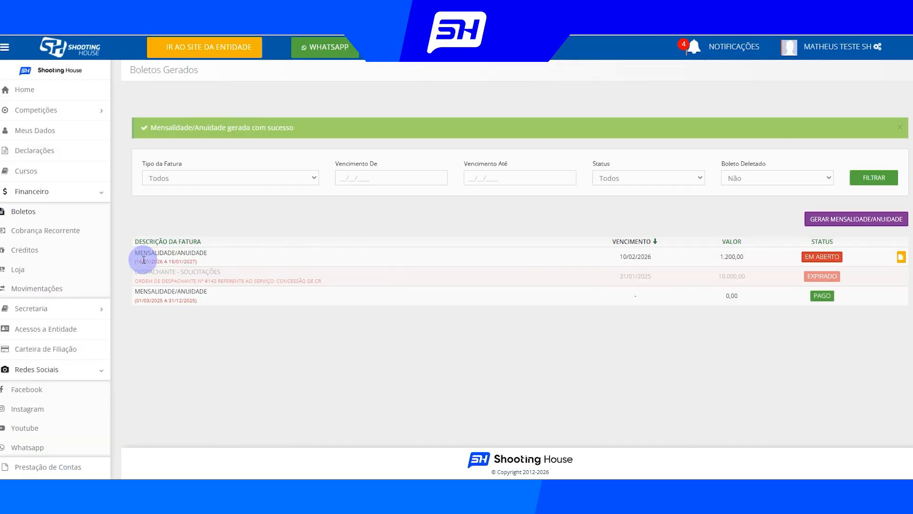
pyautogui.moveTo(134, 261); pyautogui.dragTo(193, 262)
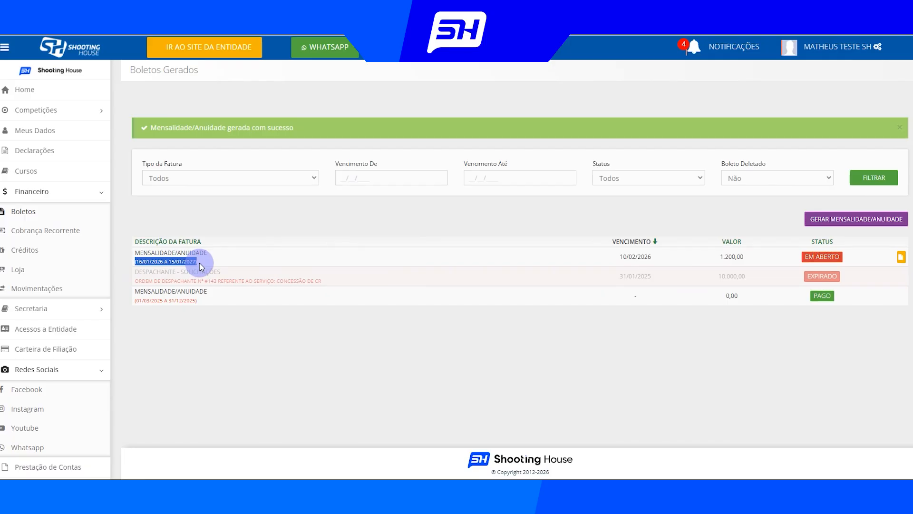
pyautogui.click(237, 261)
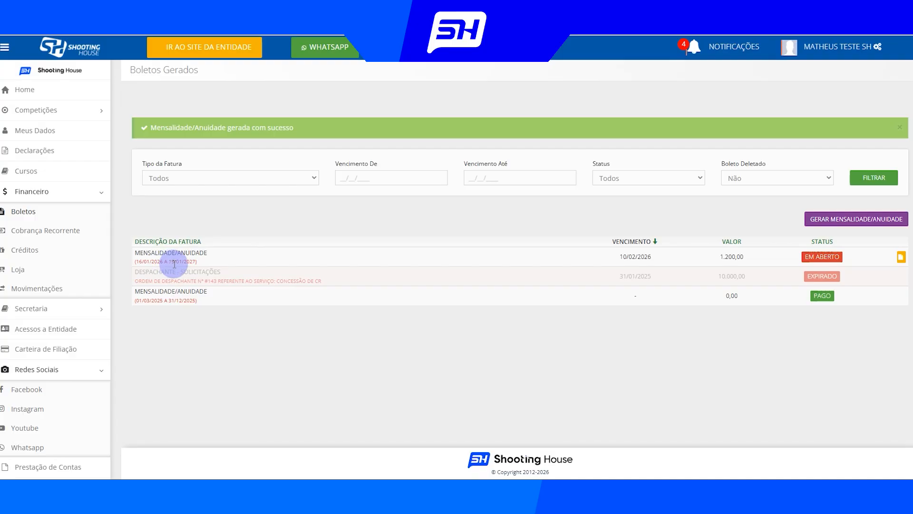
pyautogui.moveTo(136, 261); pyautogui.dragTo(213, 262)
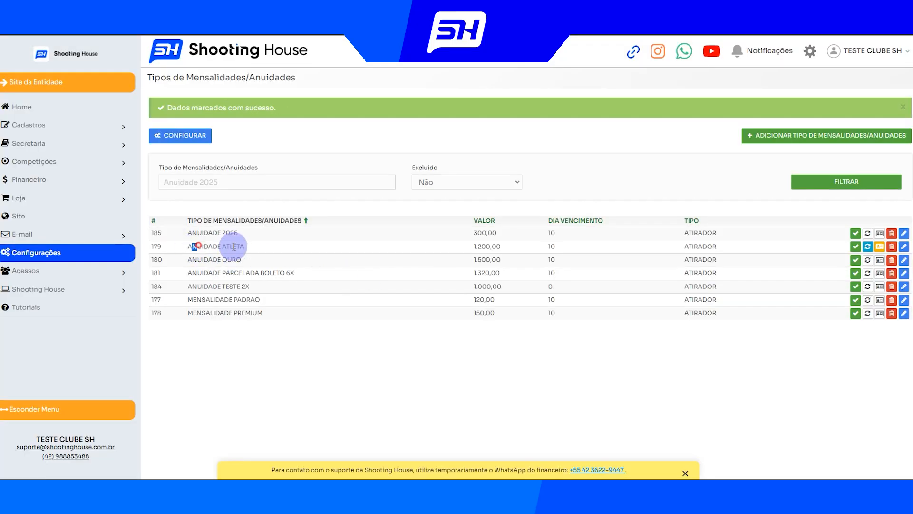
# Return to the club's Tipos de Mensalidades/Anuidades settings and open the ANUIDADE ATLETA fee type for editing
pyautogui.moveTo(233, 246); pyautogui.dragTo(245, 247)
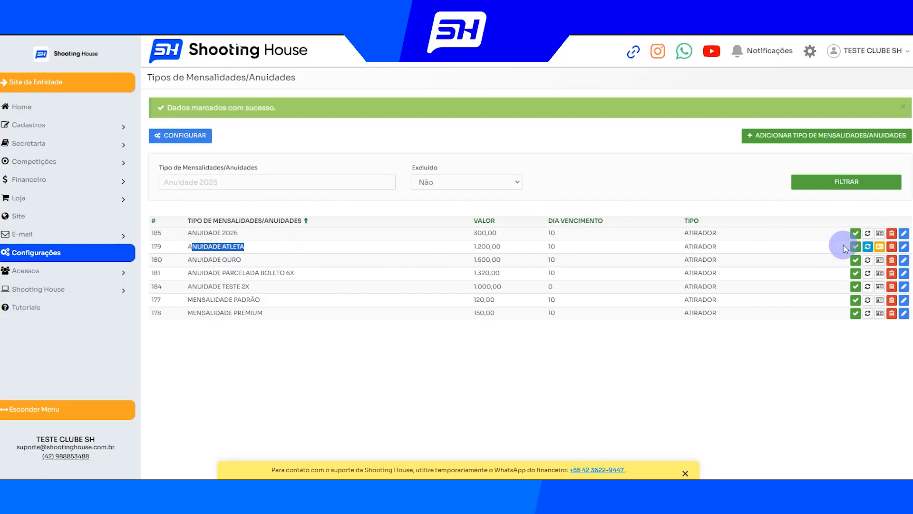
pyautogui.click(905, 248)
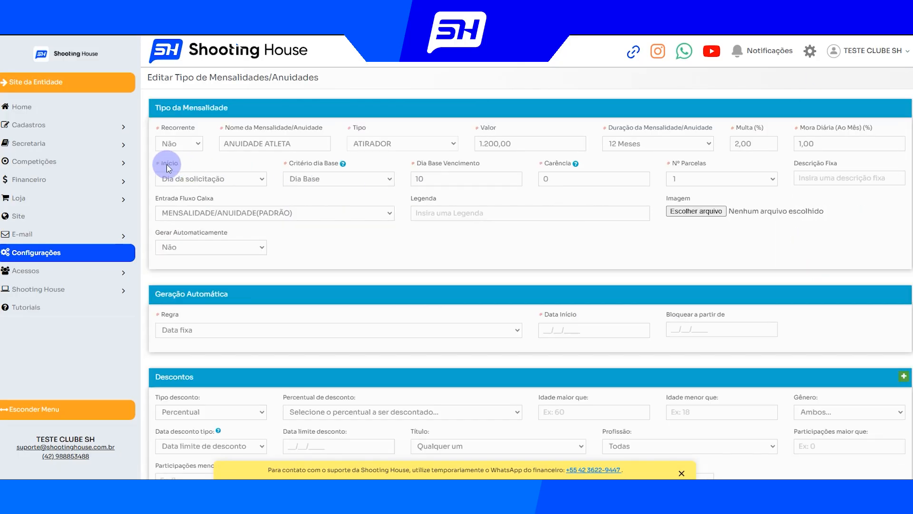
pyautogui.moveTo(156, 163); pyautogui.dragTo(193, 172)
pyautogui.click(225, 161)
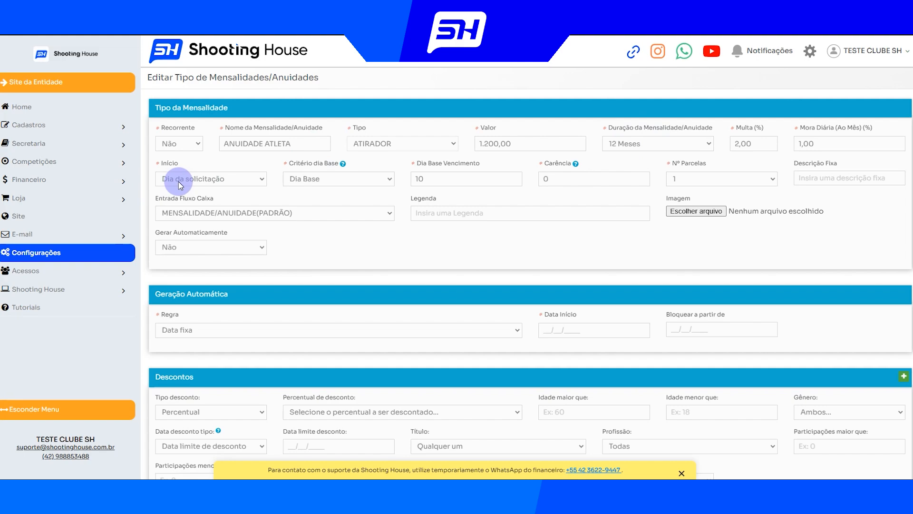
# Try 1º dia do mês atual ou próximo mês em aberto as the fee's Início, and settle on 1º dia da temporada atual
pyautogui.click(201, 180)
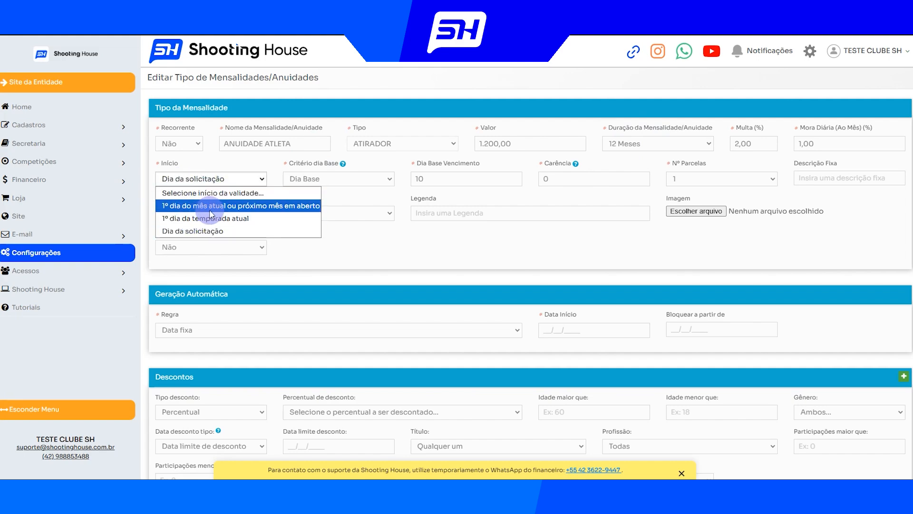
pyautogui.click(219, 210)
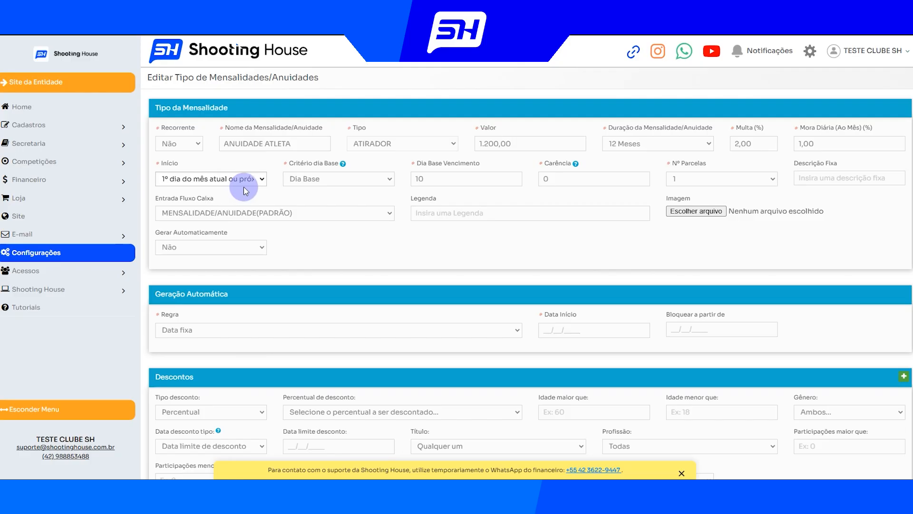
pyautogui.click(220, 180)
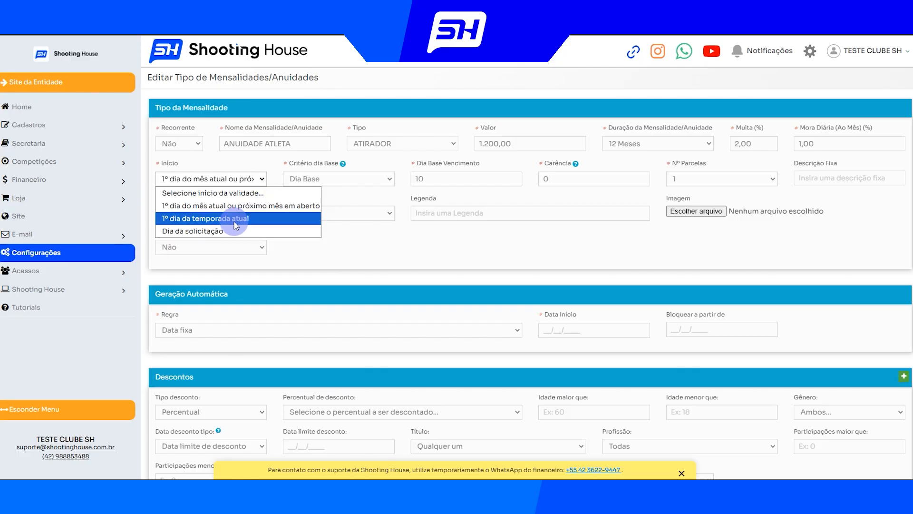
pyautogui.click(226, 218)
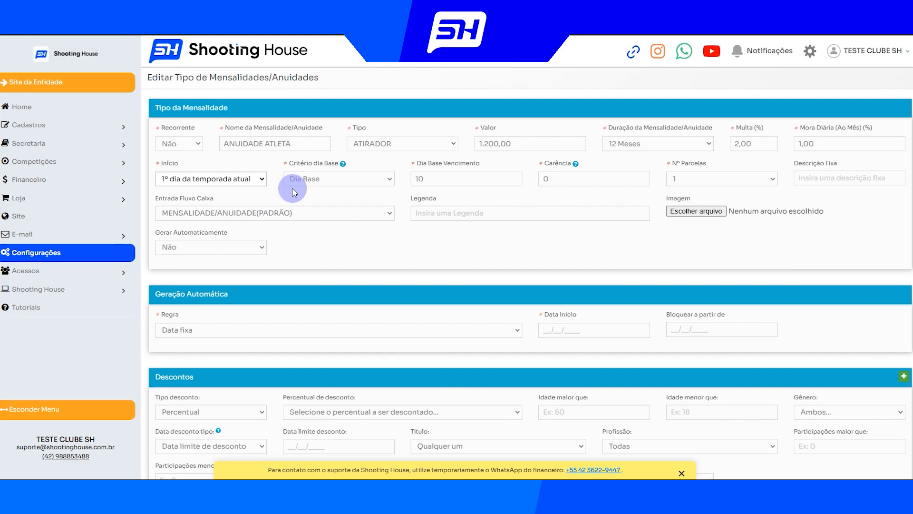
# Keep Dia Base as the Critério dia Base, try 20 as the Dia Base Vencimento, and set it back to 10
pyautogui.click(287, 164)
pyautogui.moveTo(288, 163); pyautogui.dragTo(337, 164)
pyautogui.click(370, 165)
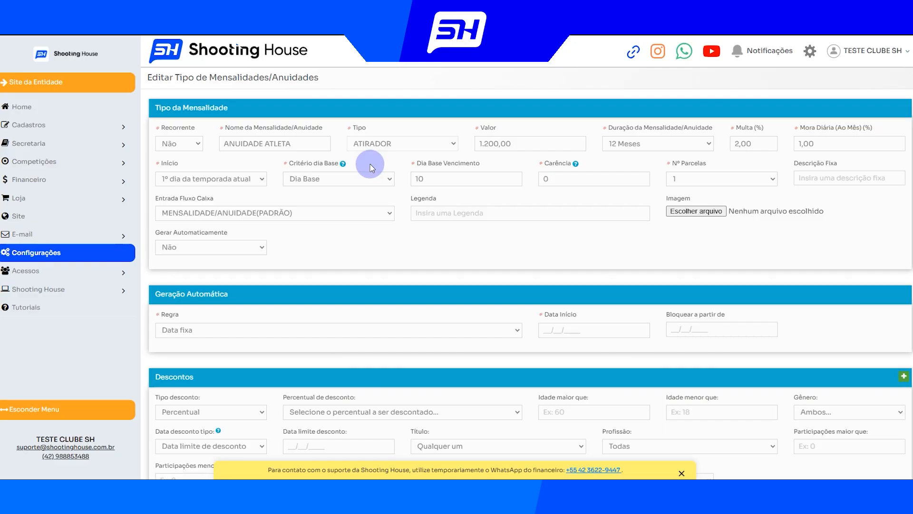
pyautogui.click(368, 179)
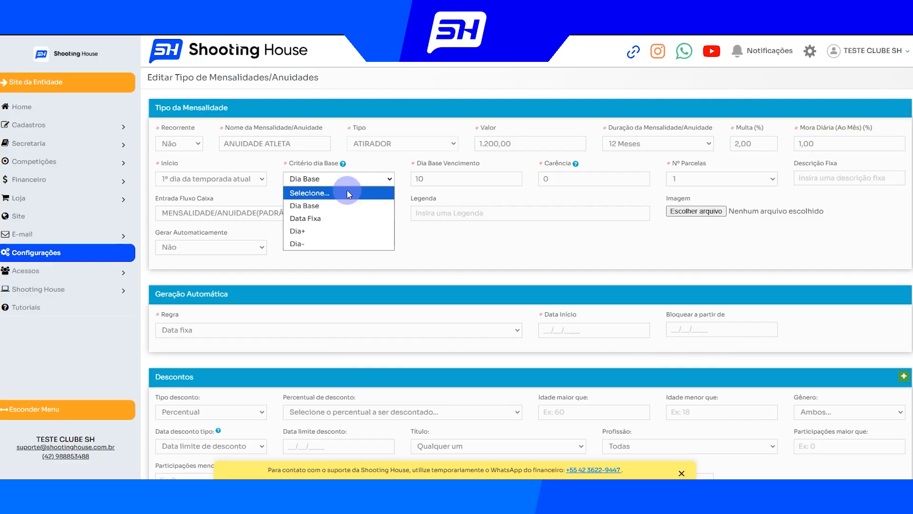
pyautogui.click(326, 205)
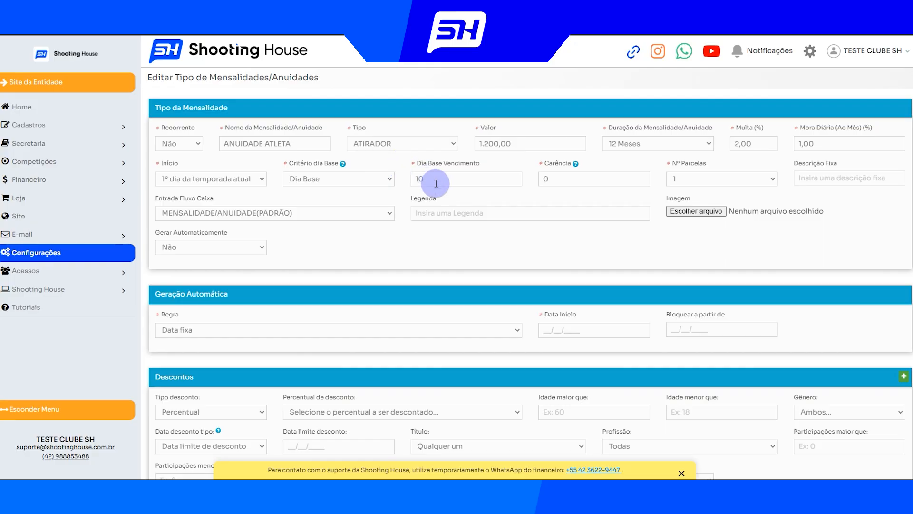
pyautogui.doubleClick(418, 179)
pyautogui.write('20')
pyautogui.doubleClick(428, 179)
pyautogui.write('10')
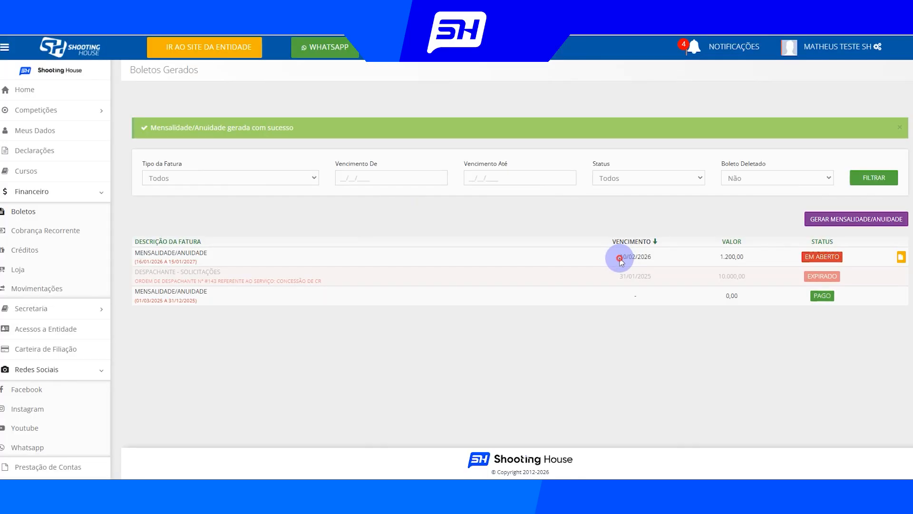
# Check the due date of the open annual fee in the affiliate's boleto list and return to the fee type settings
pyautogui.moveTo(618, 257); pyautogui.dragTo(670, 264)
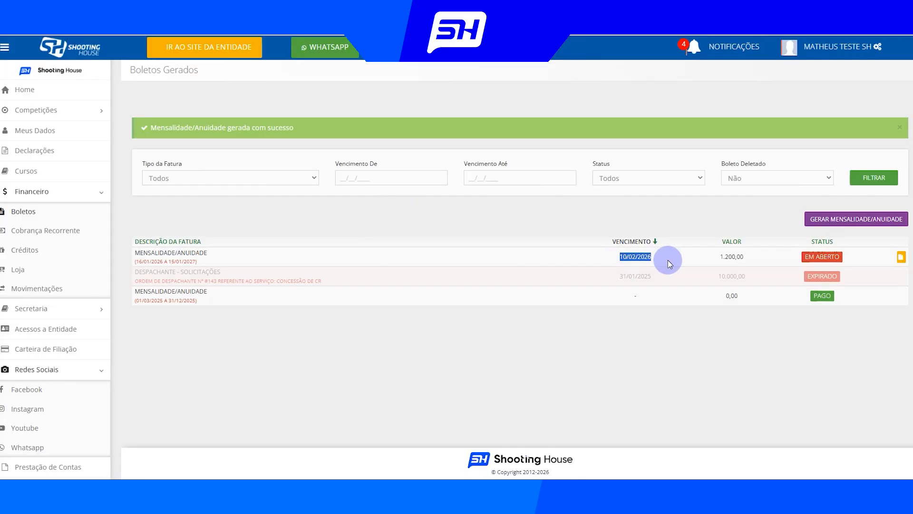
pyautogui.click(671, 259)
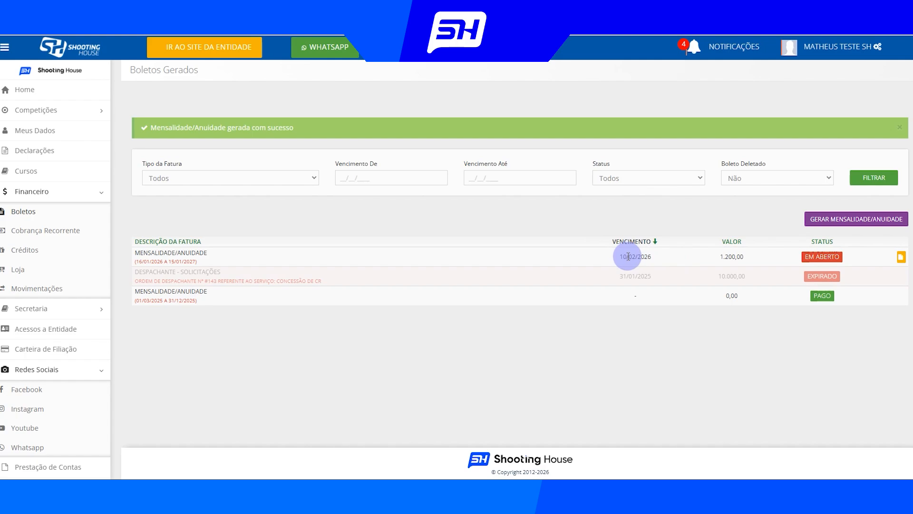
pyautogui.moveTo(59, 490)
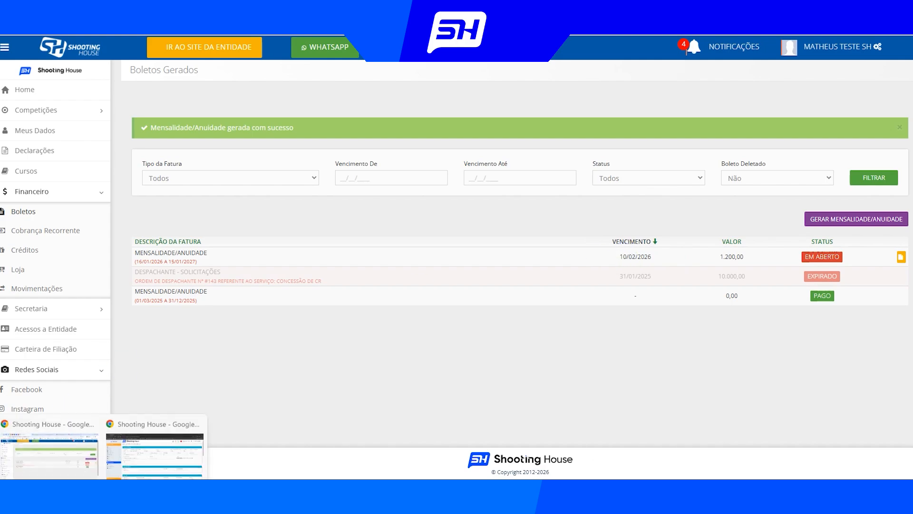
pyautogui.click(127, 453)
pyautogui.click(431, 179)
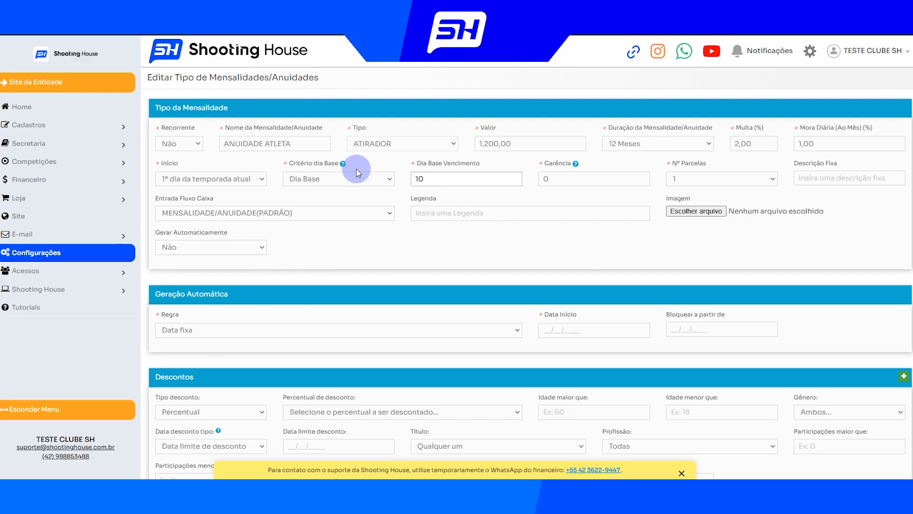
# Set the Critério dia Base to Data Fixa with 30/05/2026 as the Data Fixa Vencimento
pyautogui.click(348, 179)
pyautogui.click(338, 218)
pyautogui.click(441, 178)
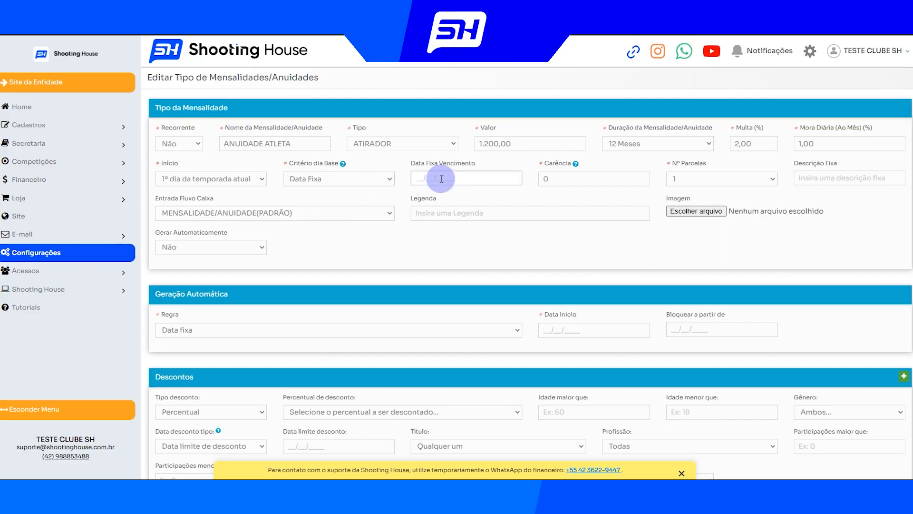
pyautogui.write('30/05/2026')
pyautogui.moveTo(466, 176); pyautogui.dragTo(403, 179)
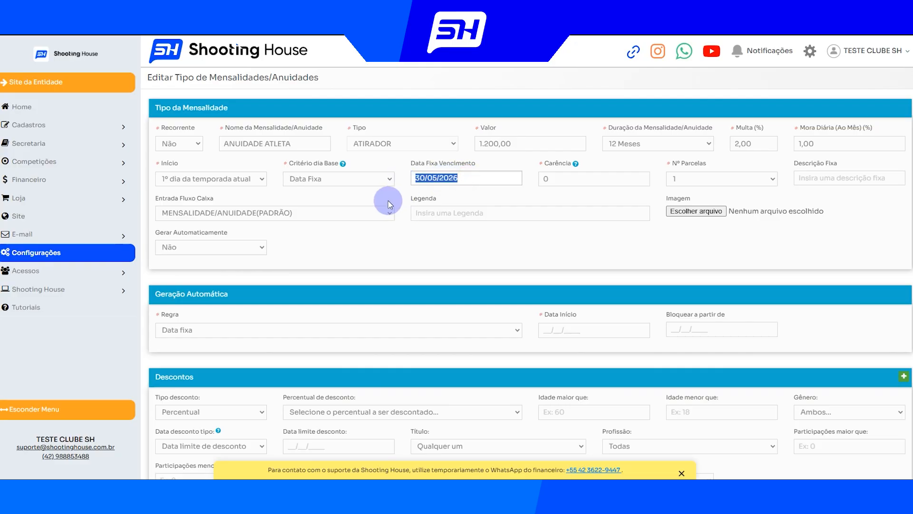
# Set the Critério dia Base to Dia+ with 5 Quantidade Dias, counted from Inicio da Mensalidade
pyautogui.click(347, 177)
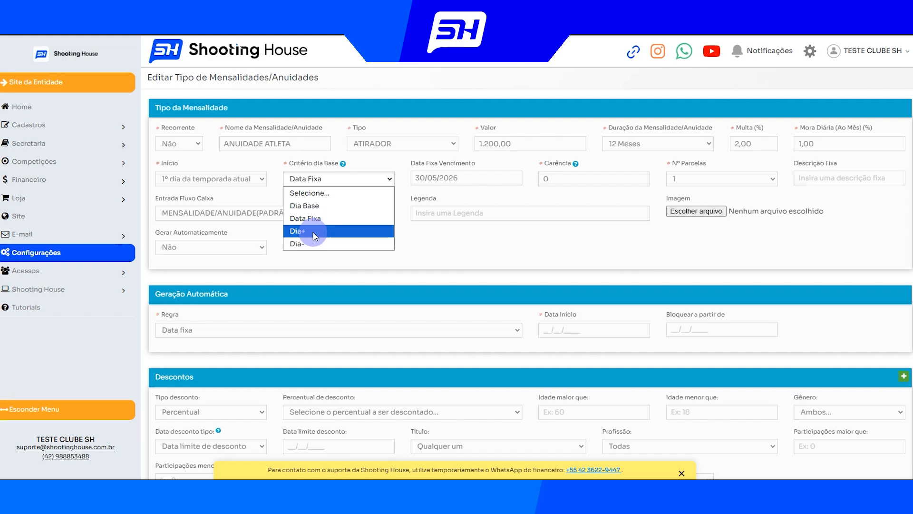
pyautogui.click(315, 232)
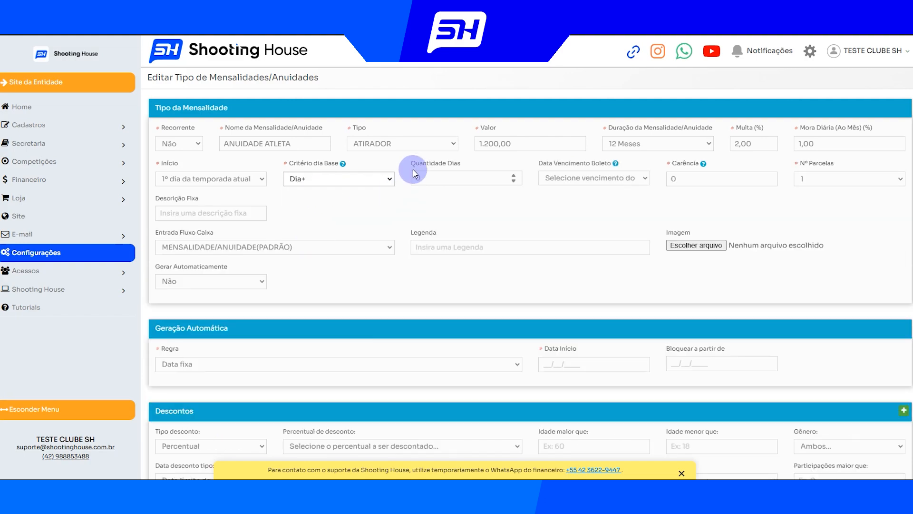
pyautogui.moveTo(412, 164); pyautogui.dragTo(462, 165)
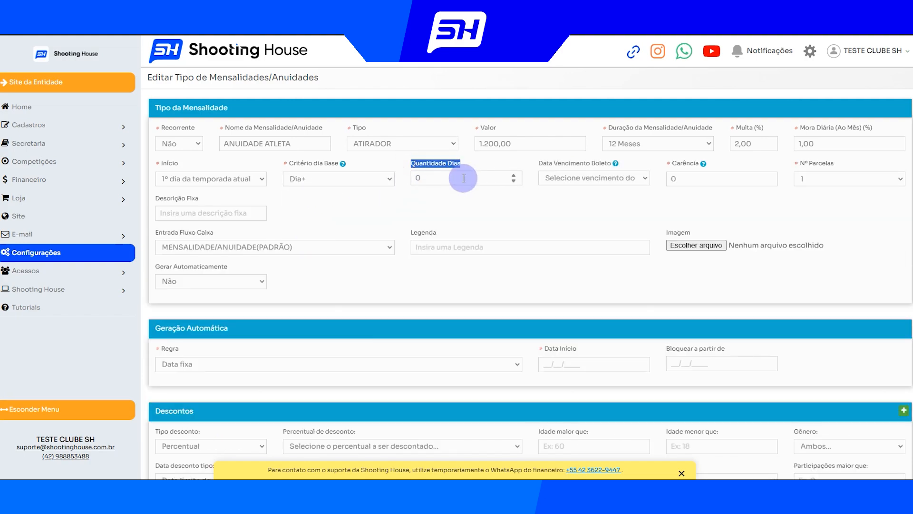
pyautogui.click(549, 180)
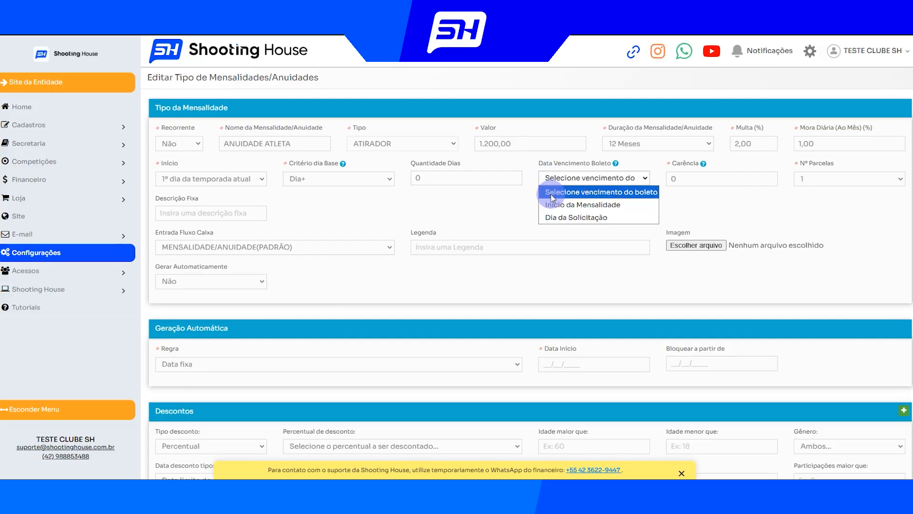
pyautogui.click(575, 210)
pyautogui.click(486, 178)
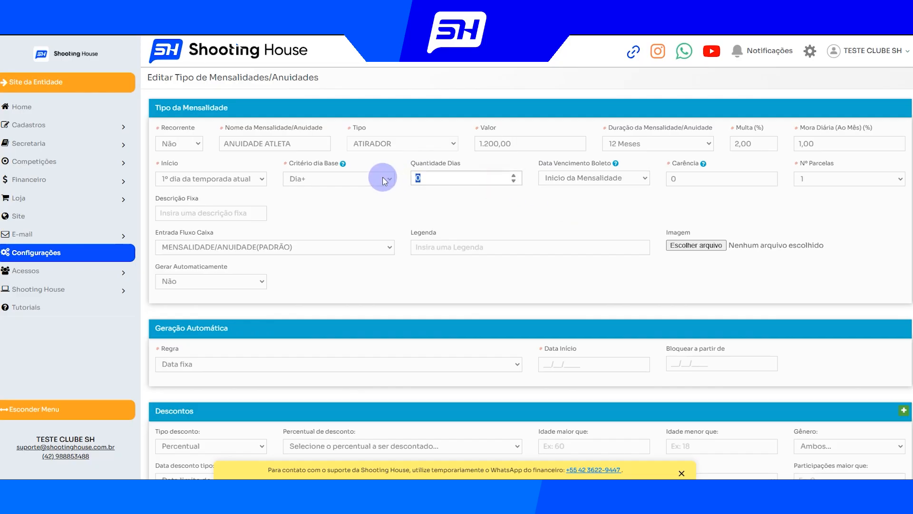
pyautogui.write('5')
pyautogui.click(426, 201)
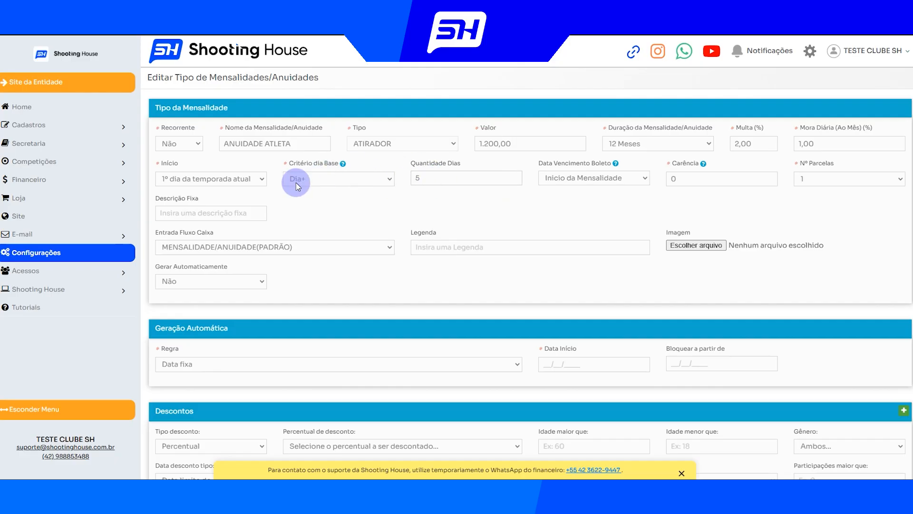
# Change the Data Vencimento Boleto to Dia da Solicitação and the Critério dia Base to Dia-
pyautogui.moveTo(287, 163); pyautogui.dragTo(342, 164)
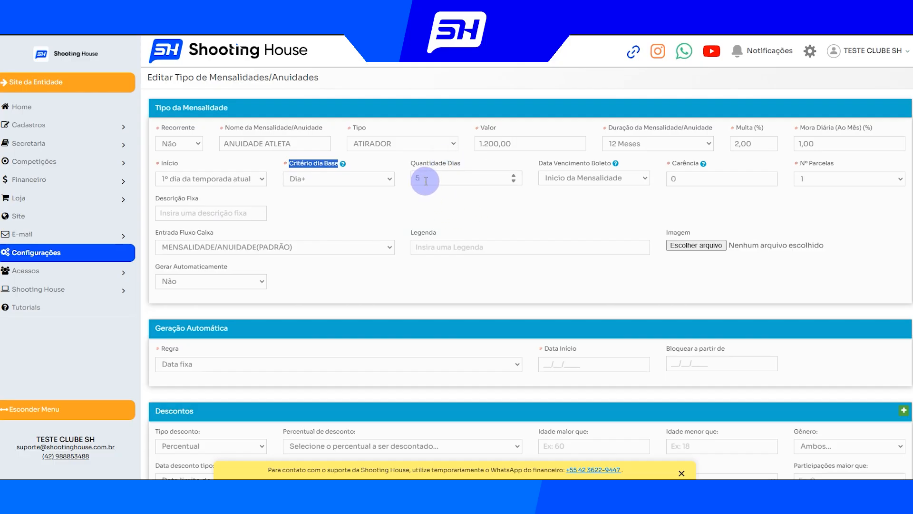
pyautogui.click(558, 184)
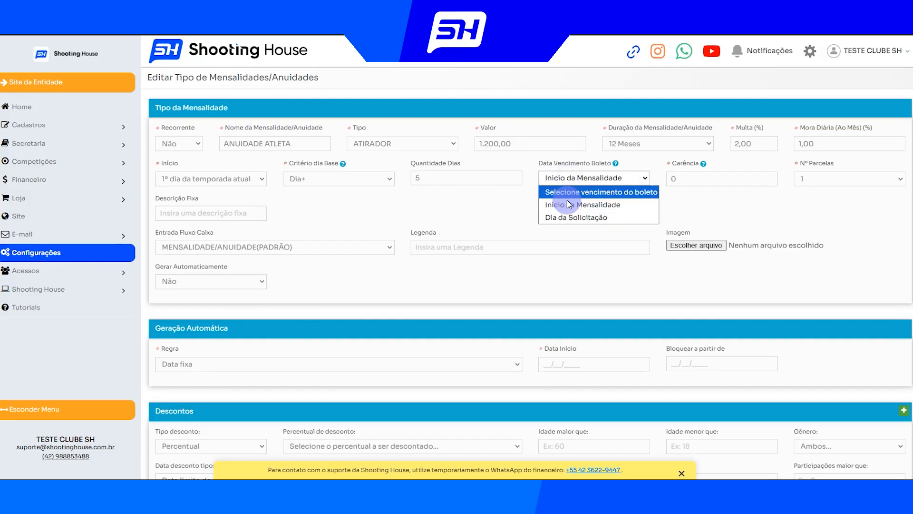
pyautogui.click(564, 219)
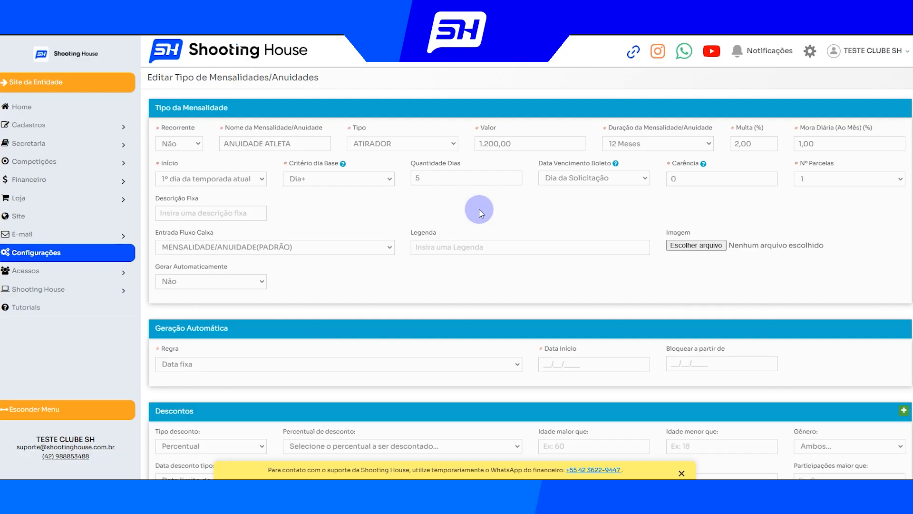
pyautogui.click(372, 181)
pyautogui.click(325, 242)
# Review the Carência and Descrição Fixa fields, and view the annual plan options on the IDSC registration page
pyautogui.moveTo(668, 164); pyautogui.dragTo(701, 163)
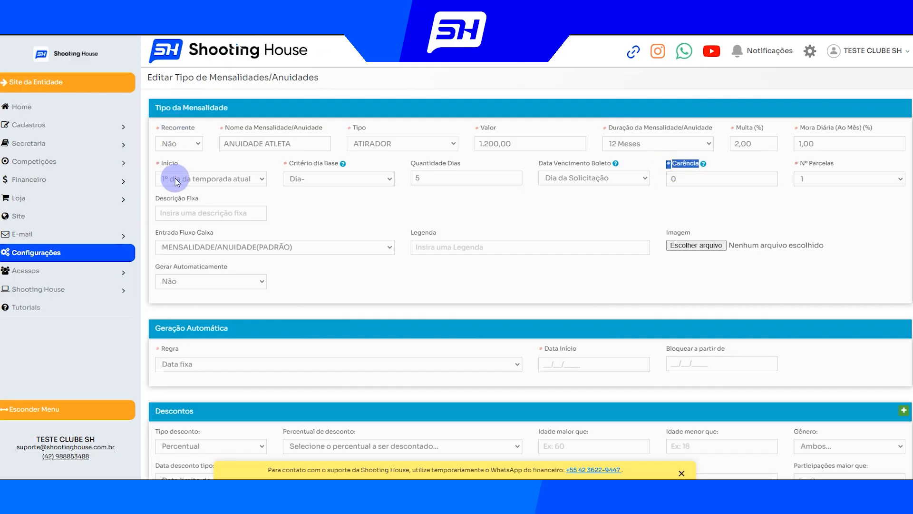
pyautogui.moveTo(161, 199); pyautogui.dragTo(204, 197)
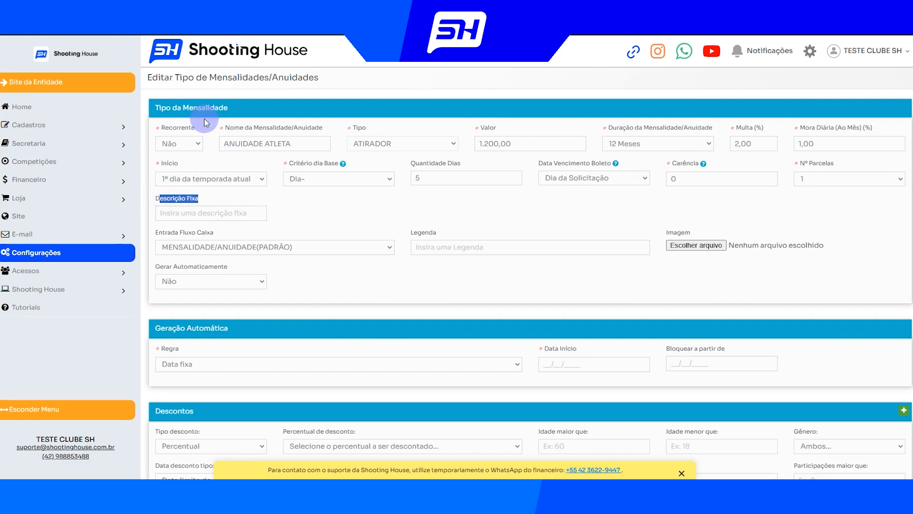
pyautogui.click(177, 23)
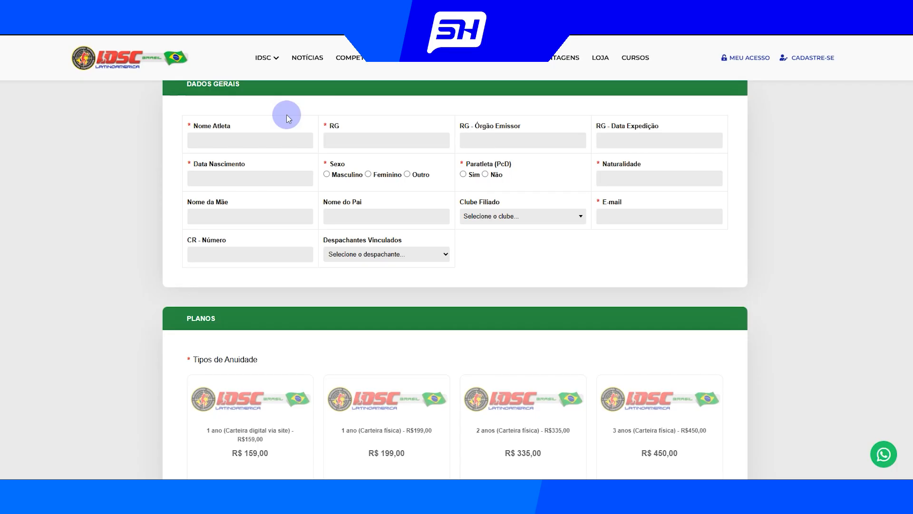
pyautogui.scroll(-2, 280, 232)
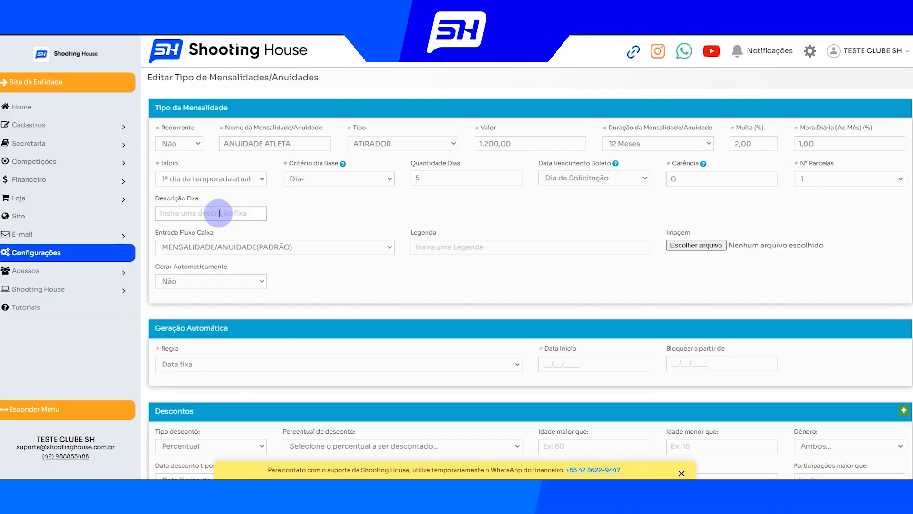
# Review the fee type's Entrada Fluxo Caixa options and the linked account plans in the Tipos de Entradas list
pyautogui.moveTo(159, 232); pyautogui.dragTo(224, 235)
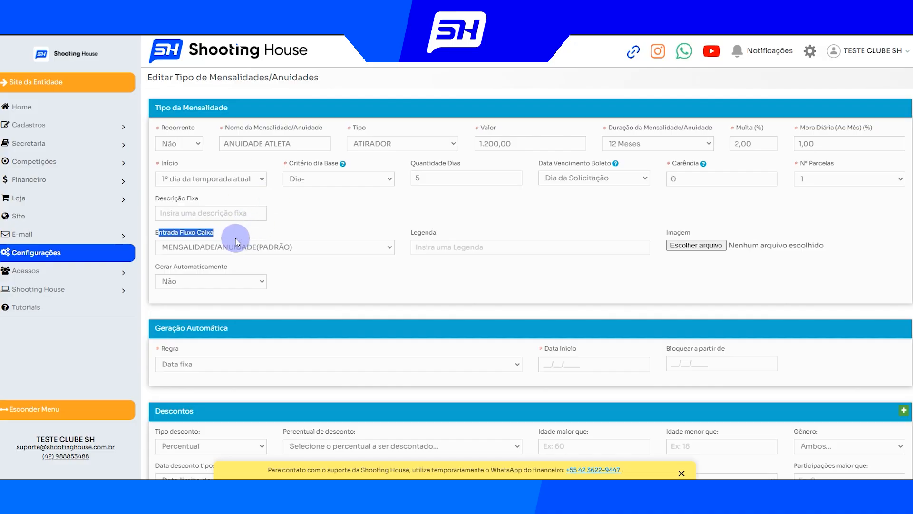
pyautogui.click(236, 238)
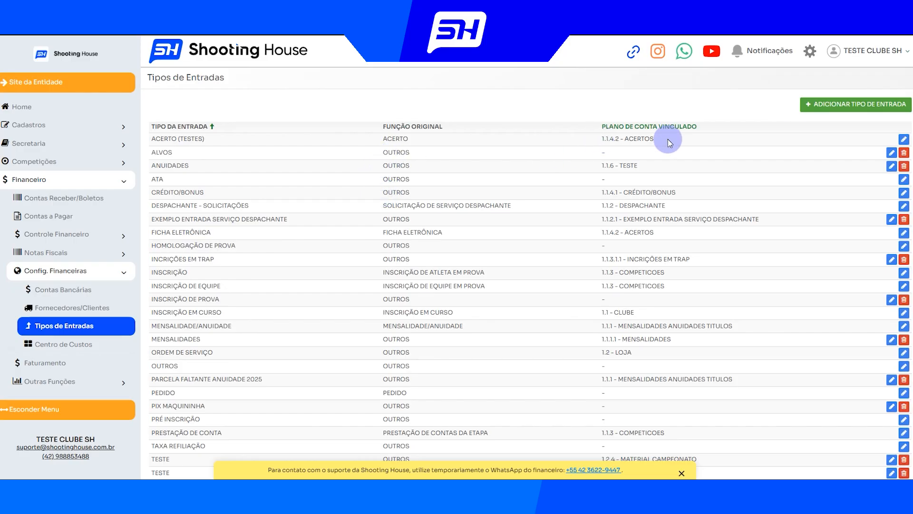
pyautogui.moveTo(601, 138); pyautogui.dragTo(675, 137)
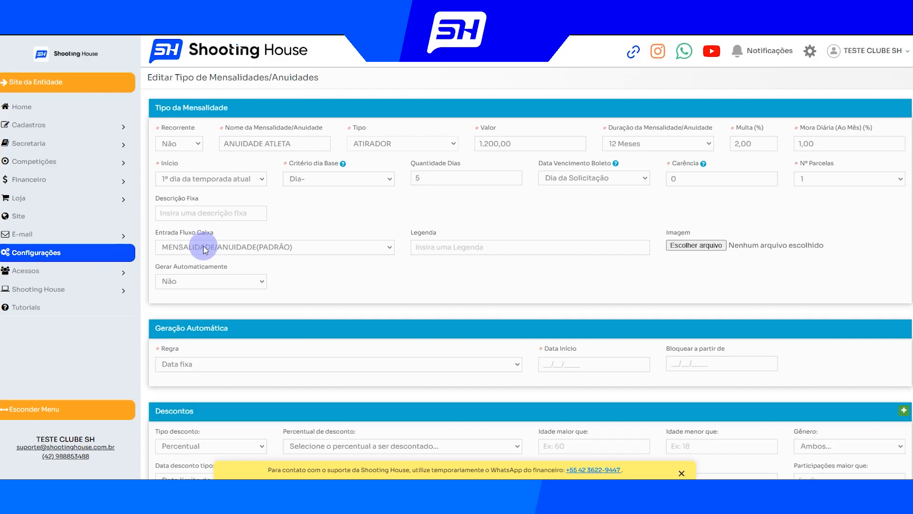
pyautogui.click(233, 248)
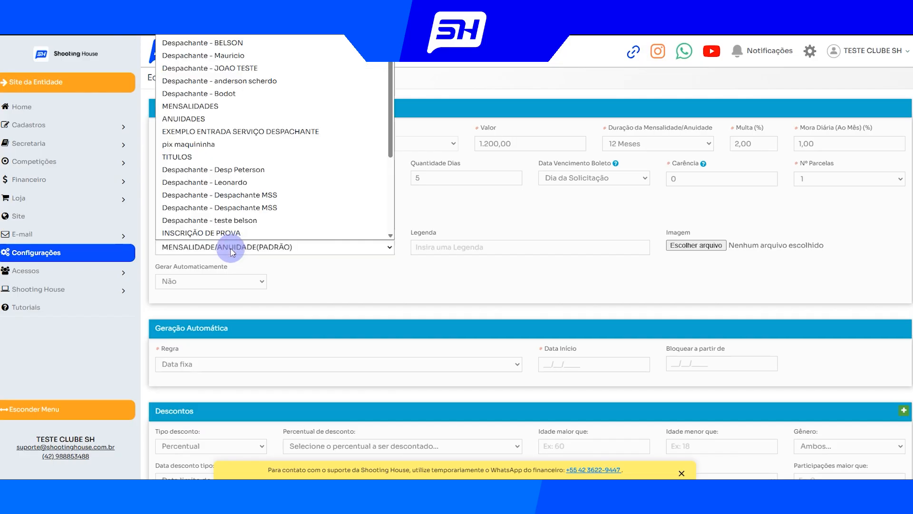
pyautogui.click(299, 267)
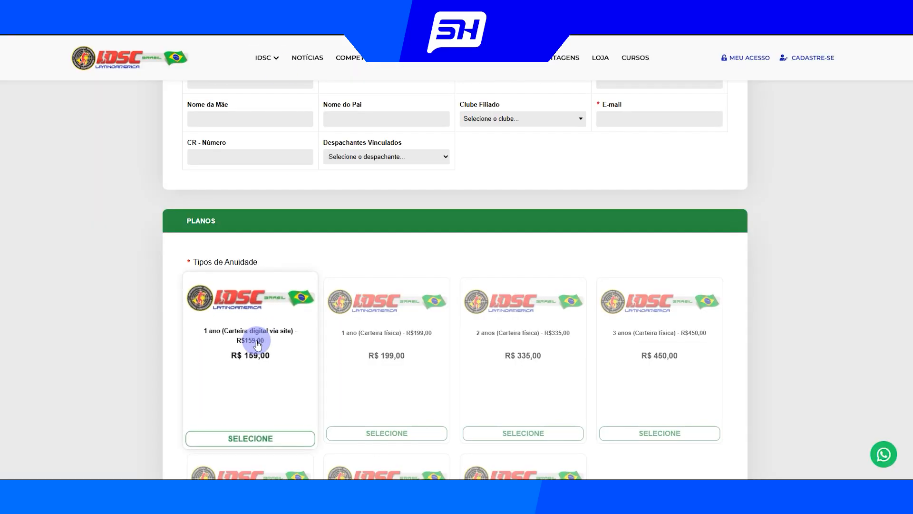
# Set Gerar Automaticamente to Sim for ANUIDADE ATLETA, with generation 20 days before the due date
pyautogui.scroll(-1, 285, 324)
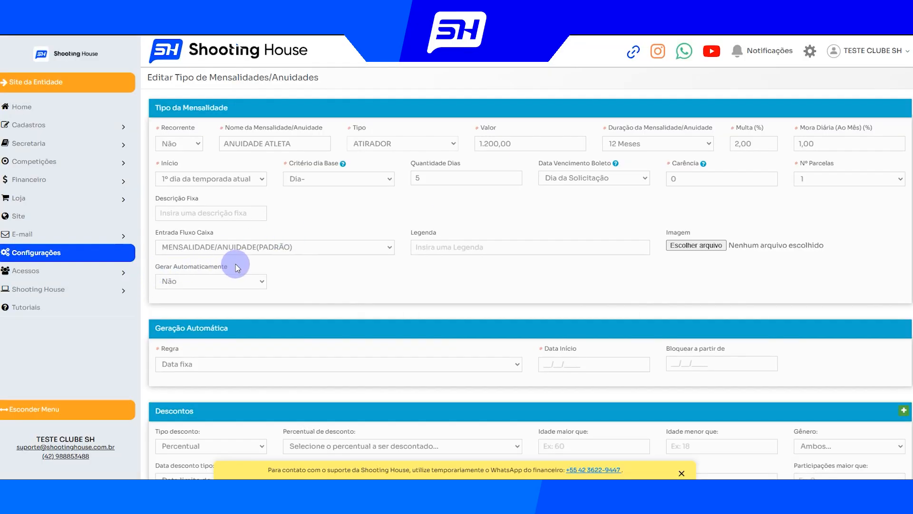
pyautogui.click(210, 282)
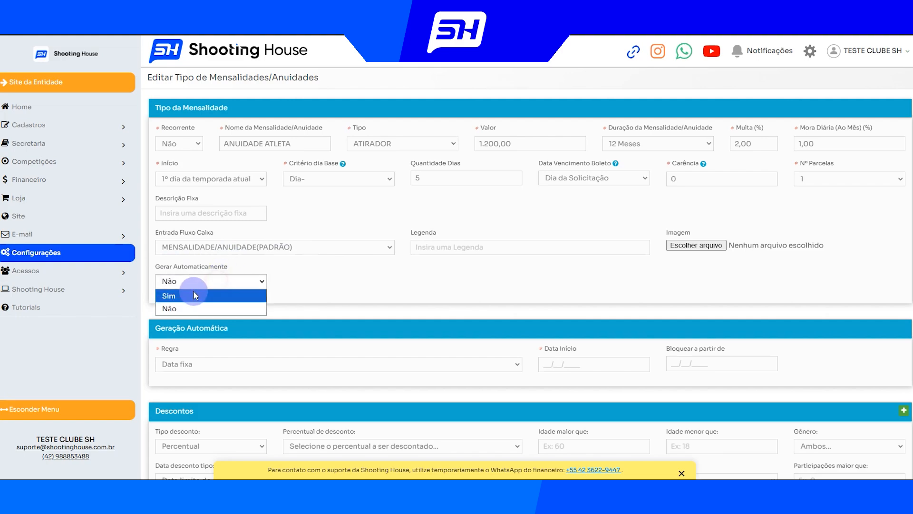
pyautogui.click(192, 303)
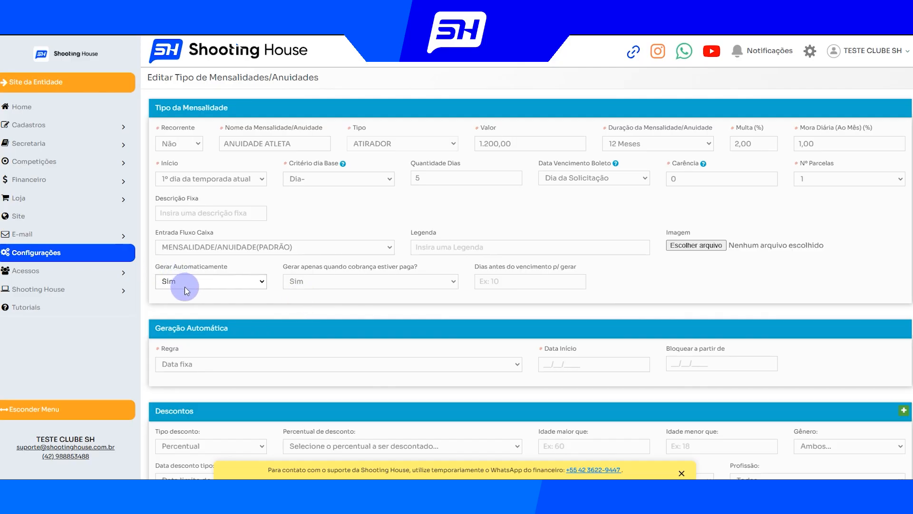
pyautogui.click(293, 145)
pyautogui.moveTo(294, 145); pyautogui.dragTo(219, 144)
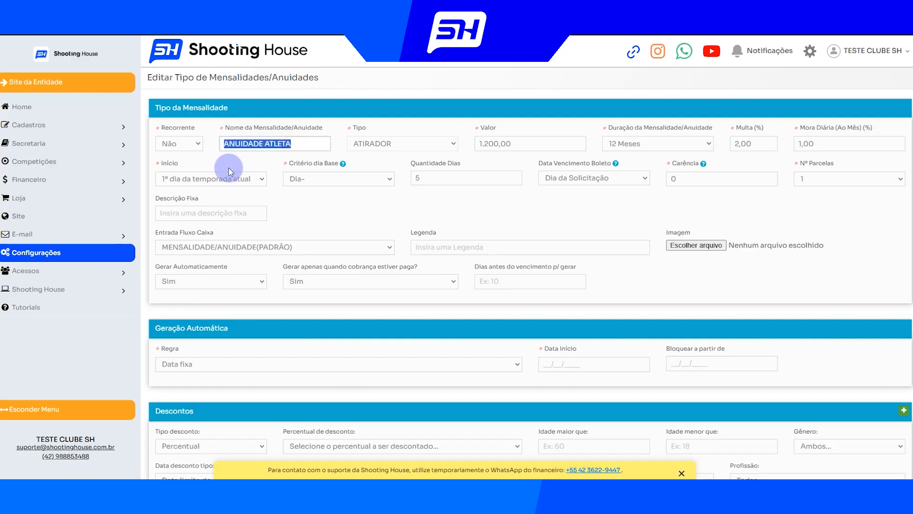
pyautogui.click(525, 283)
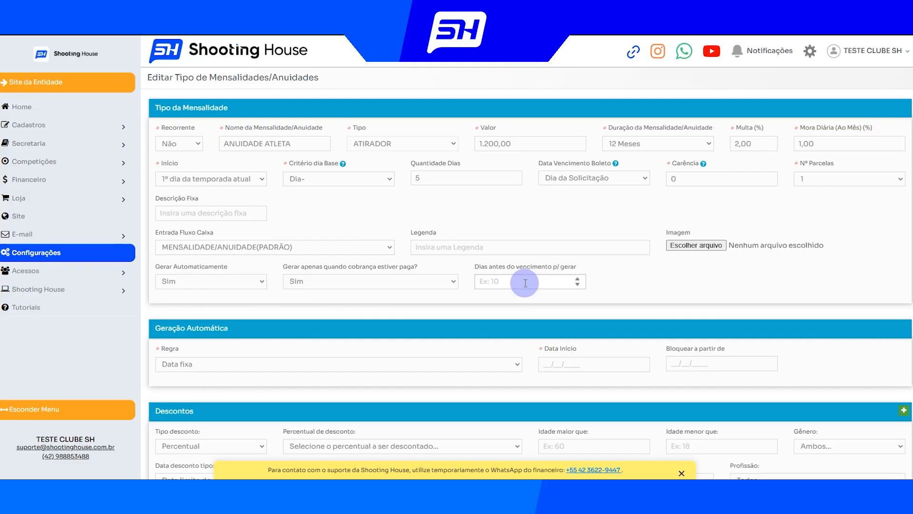
pyautogui.write('20')
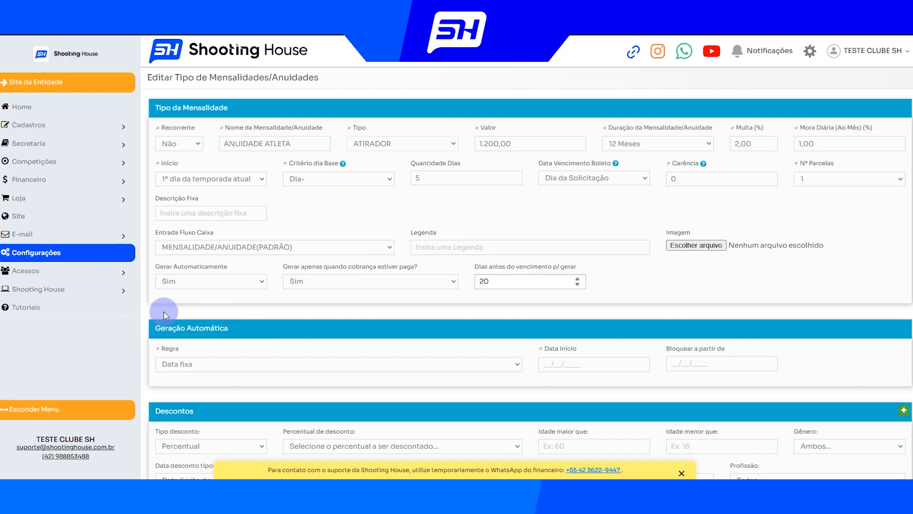
# Set the Geração Automática rule to Data fixa with a Data Início of 10/02/2026, checking the Início options of the fee type
pyautogui.scroll(-2, 163, 312)
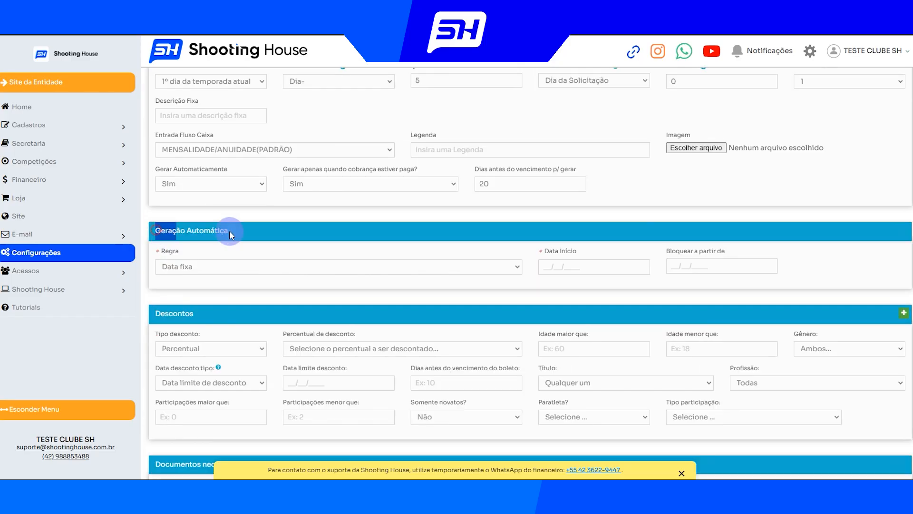
pyautogui.tripleClick(228, 230)
pyautogui.click(229, 230)
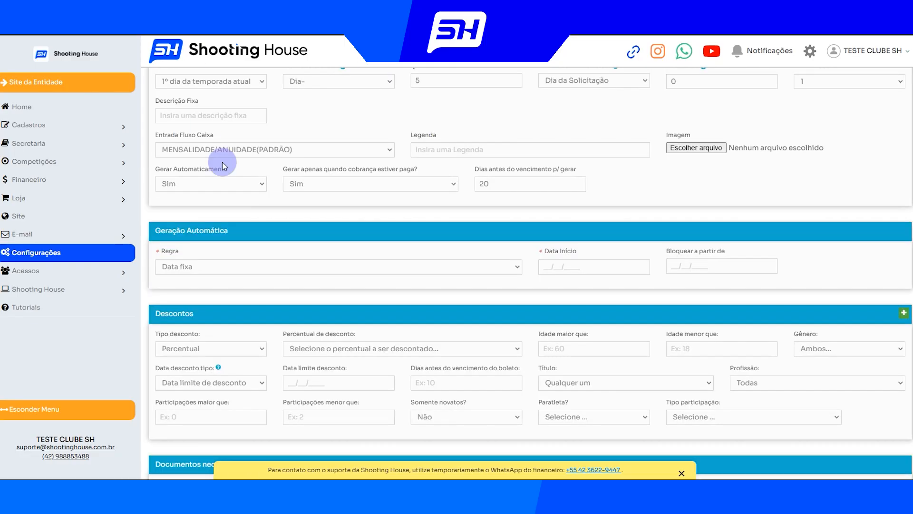
pyautogui.click(204, 268)
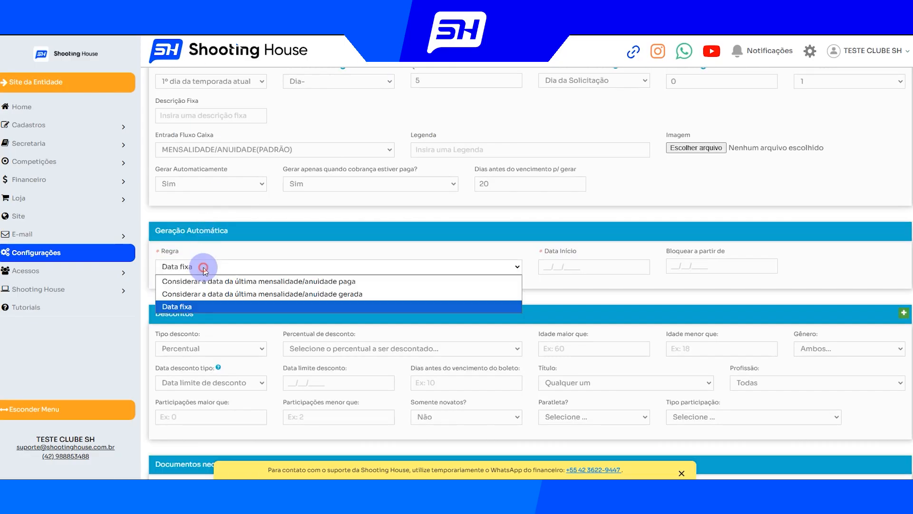
pyautogui.click(227, 308)
pyautogui.scroll(3, 211, 195)
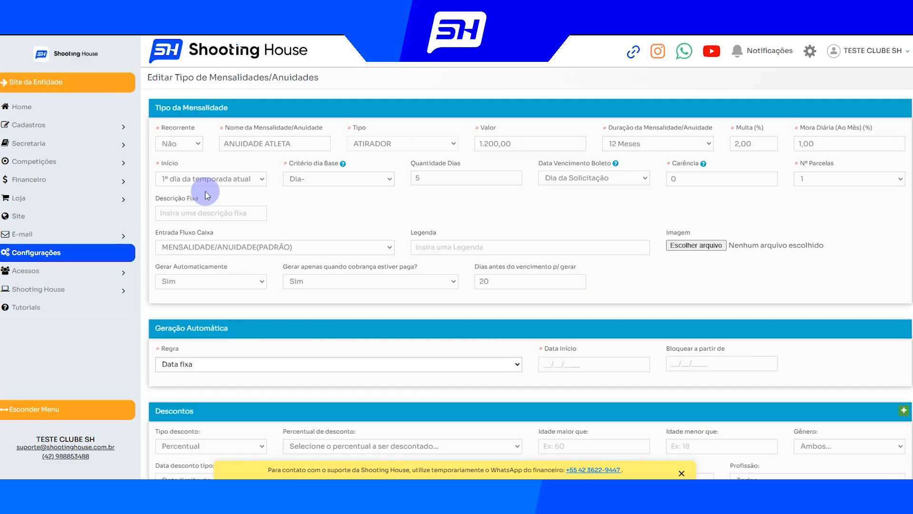
pyautogui.click(204, 179)
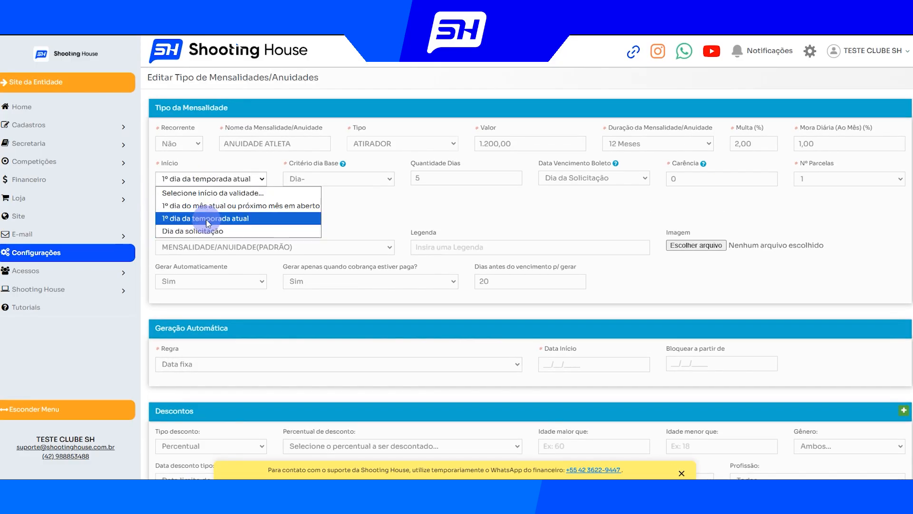
pyautogui.click(244, 321)
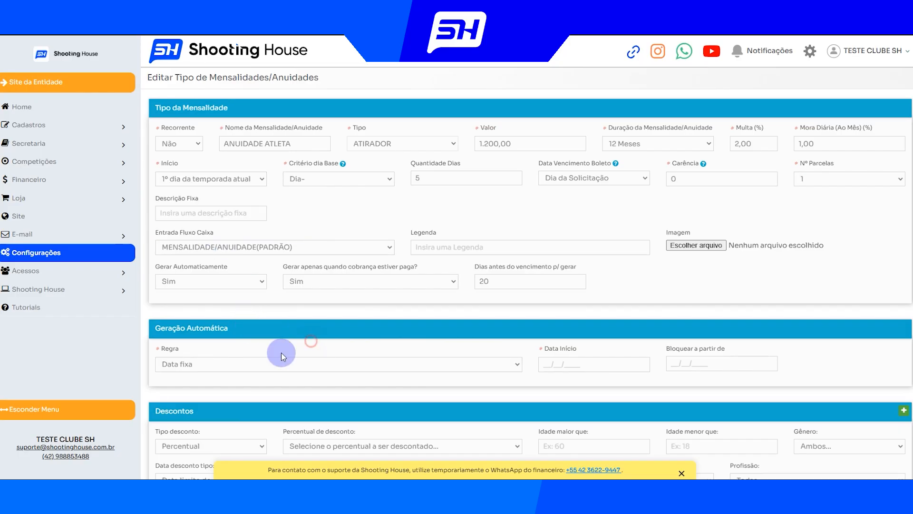
pyautogui.click(551, 364)
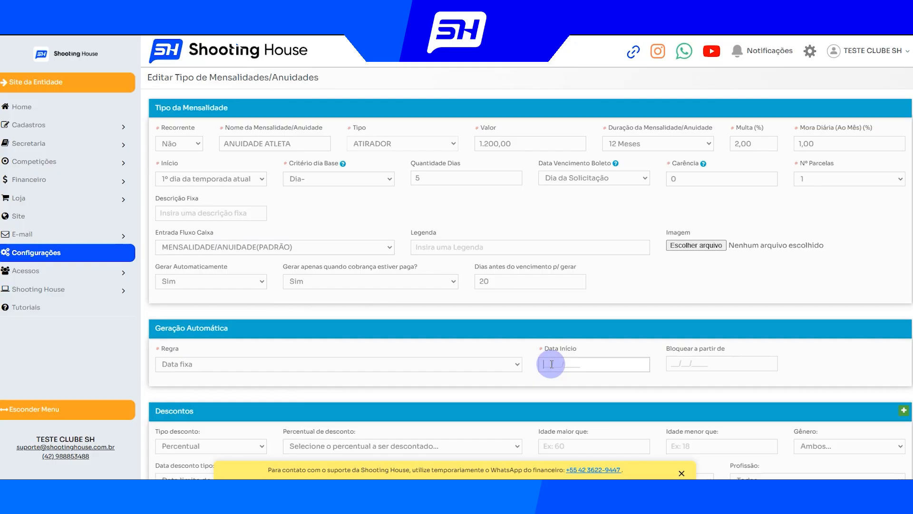
pyautogui.write('10/02/2026')
# Try Valor Fixo as the Tipo desconto in Descontos, and return it to Percentual
pyautogui.scroll(-6, 170, 105)
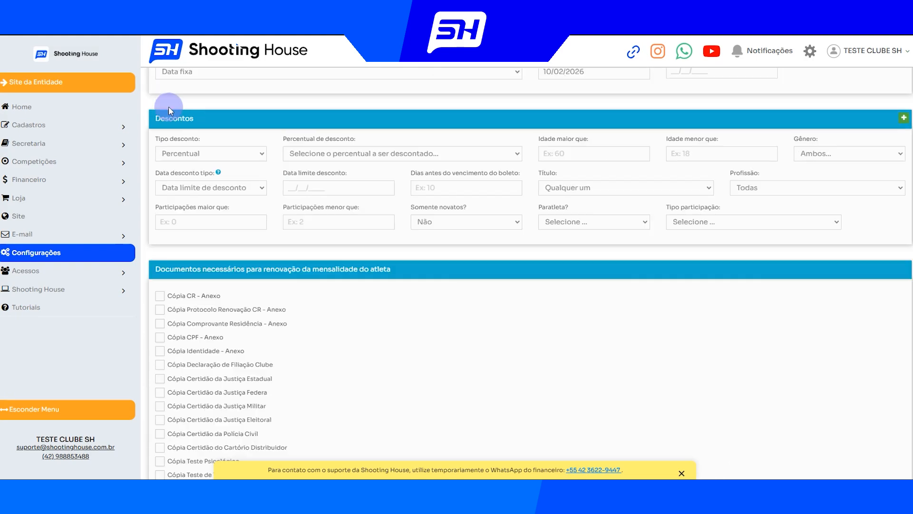
pyautogui.moveTo(156, 118); pyautogui.dragTo(193, 121)
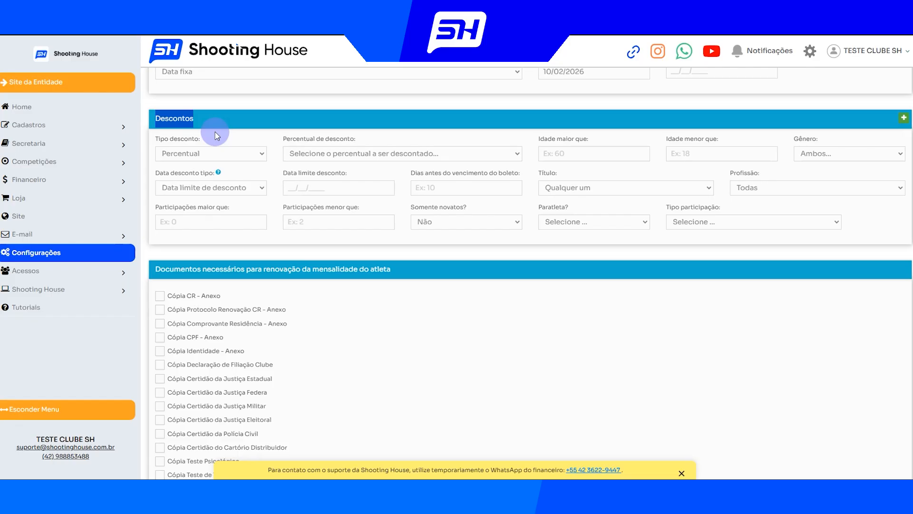
pyautogui.click(205, 153)
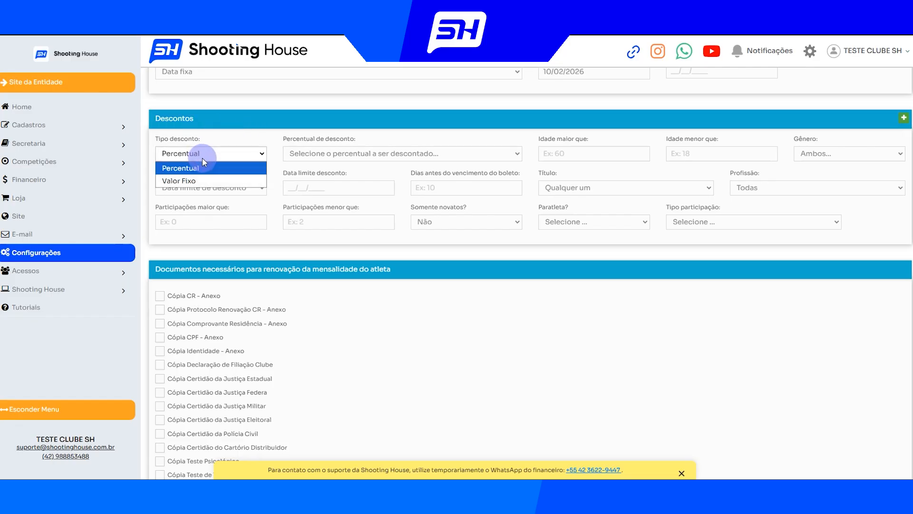
pyautogui.click(201, 181)
pyautogui.click(232, 156)
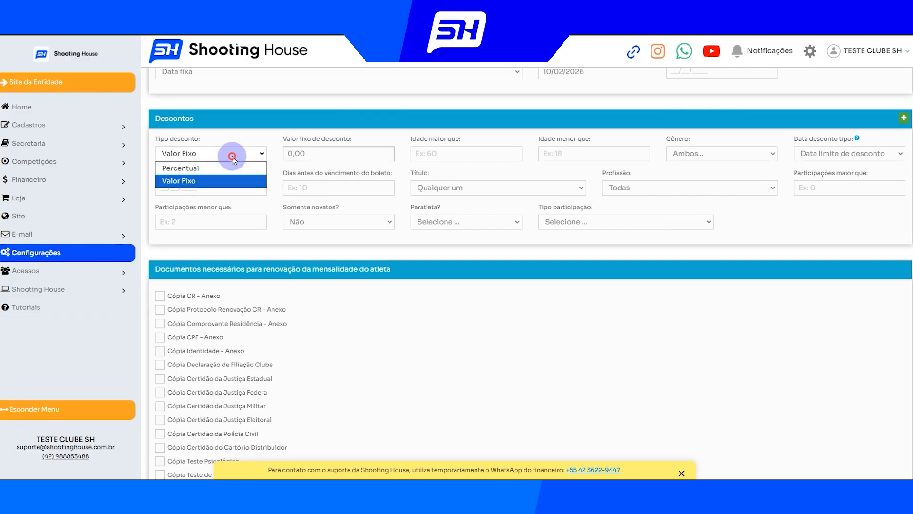
pyautogui.click(202, 168)
# Review the Idade maior que field and the Gênero options of the discount
pyautogui.moveTo(544, 141); pyautogui.dragTo(606, 135)
pyautogui.click(541, 141)
pyautogui.moveTo(539, 139); pyautogui.dragTo(595, 143)
pyautogui.click(812, 151)
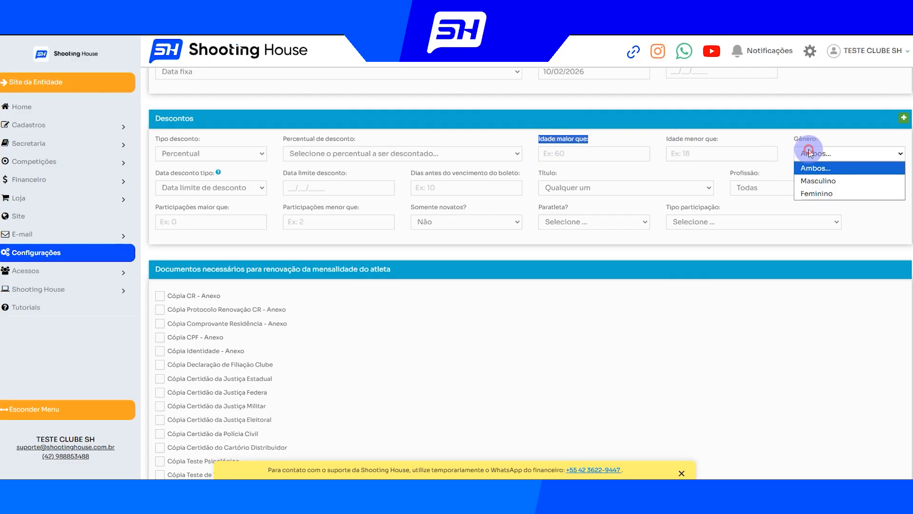
pyautogui.click(815, 138)
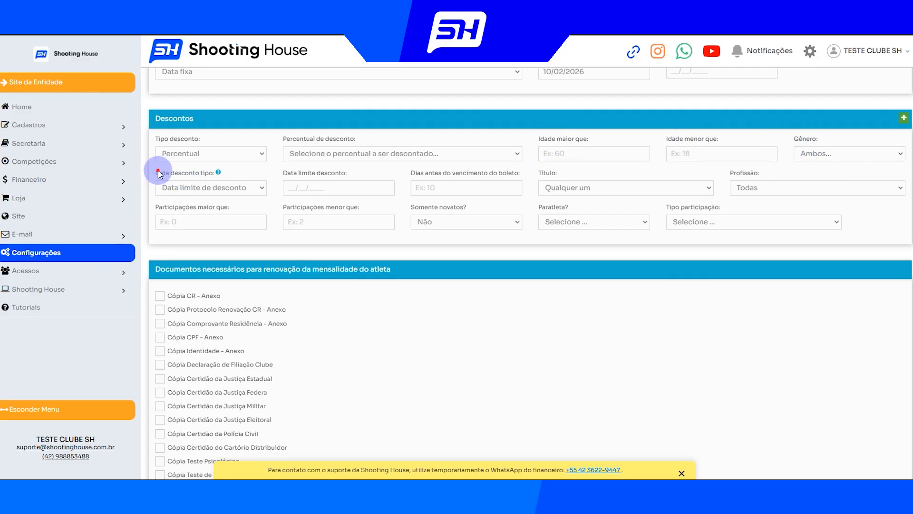
# Read the Data desconto tipo help, and try the Dia base do mês and Data de vencimento do boleto options
pyautogui.moveTo(156, 172); pyautogui.dragTo(219, 177)
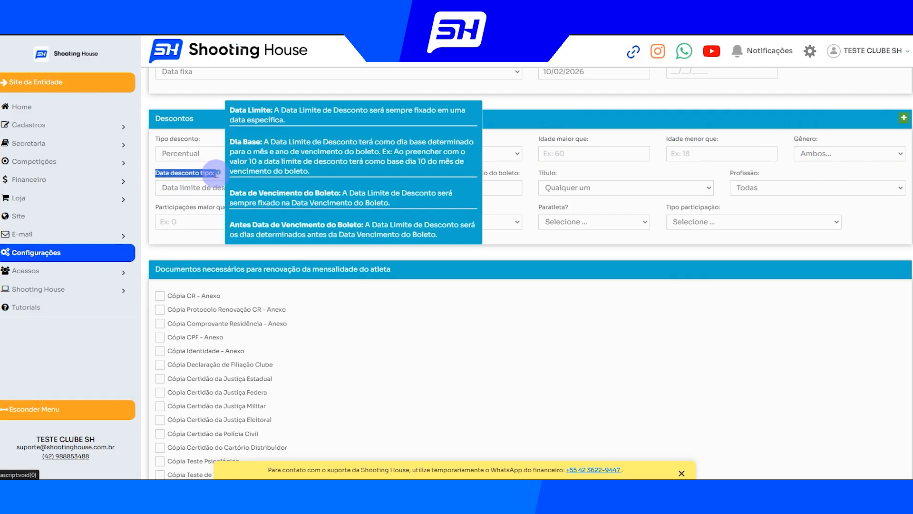
pyautogui.moveTo(219, 178)
pyautogui.click(200, 187)
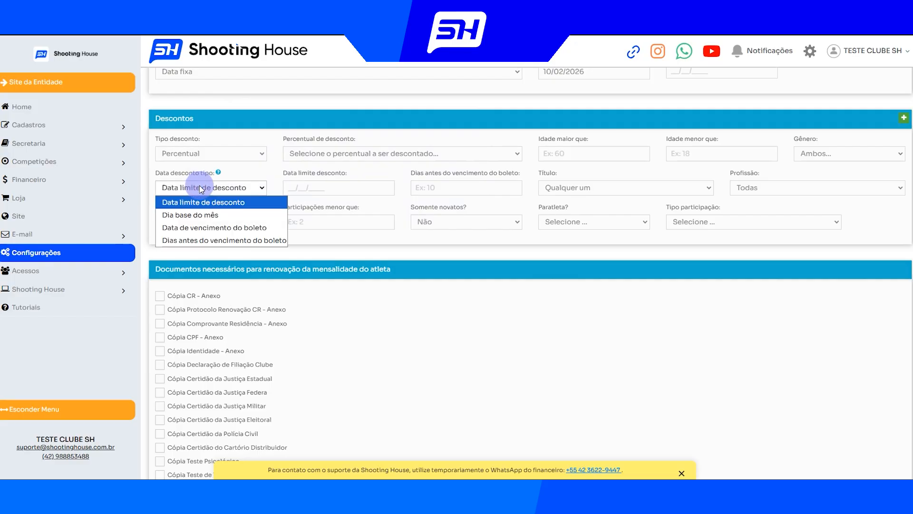
pyautogui.click(190, 215)
pyautogui.click(315, 184)
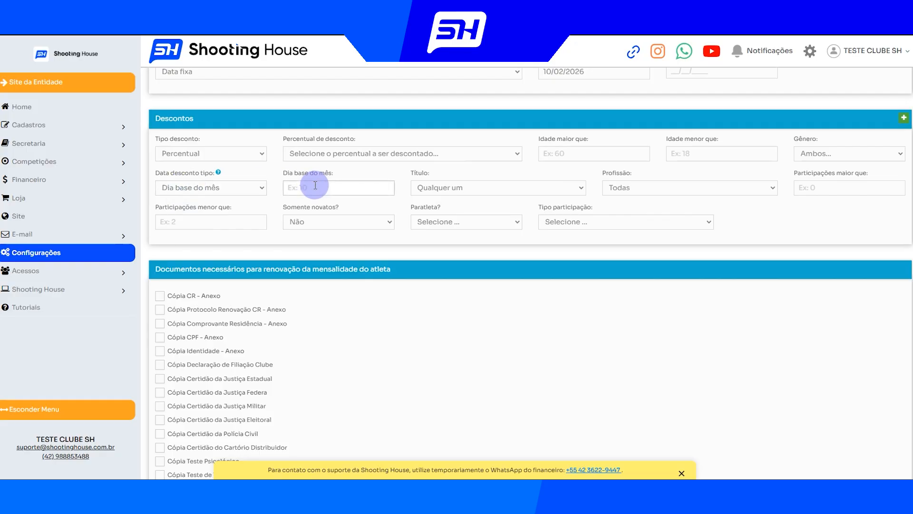
pyautogui.click(226, 187)
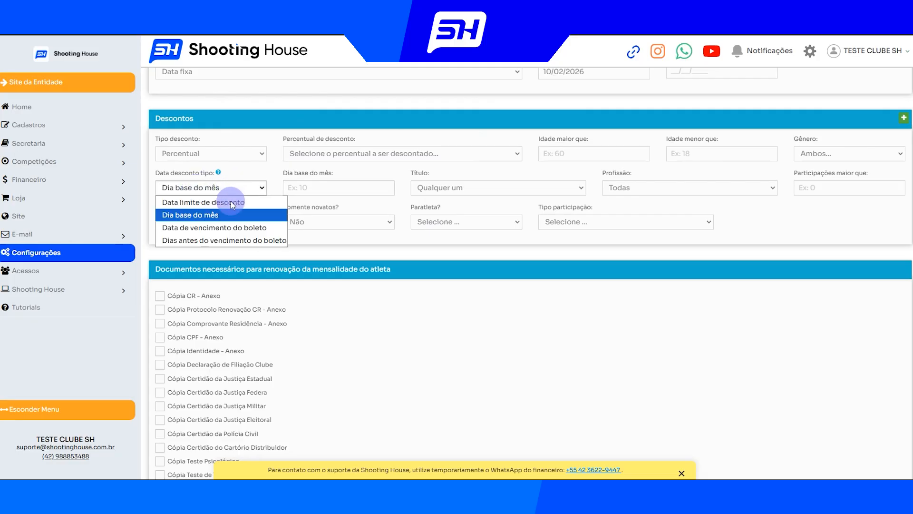
pyautogui.click(206, 229)
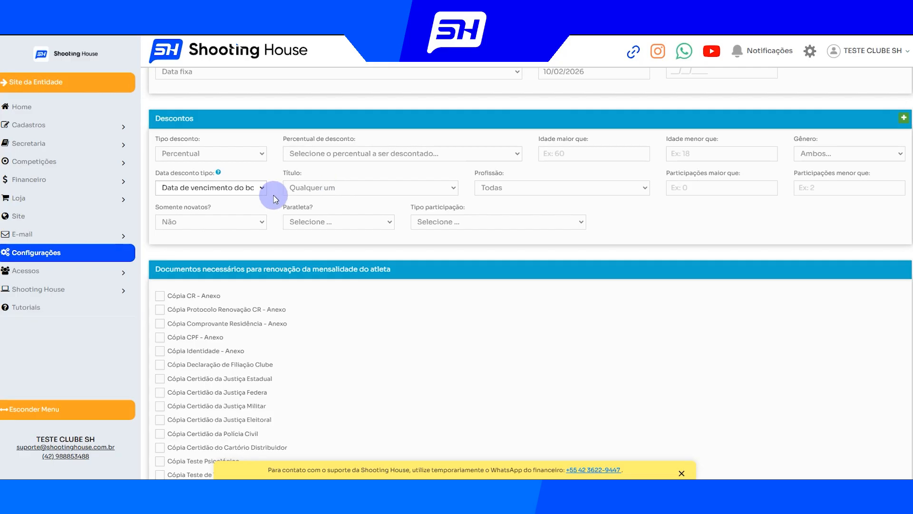
# Set the Data desconto tipo to Dias antes do vencimento do boleto, with 10 days
pyautogui.click(246, 188)
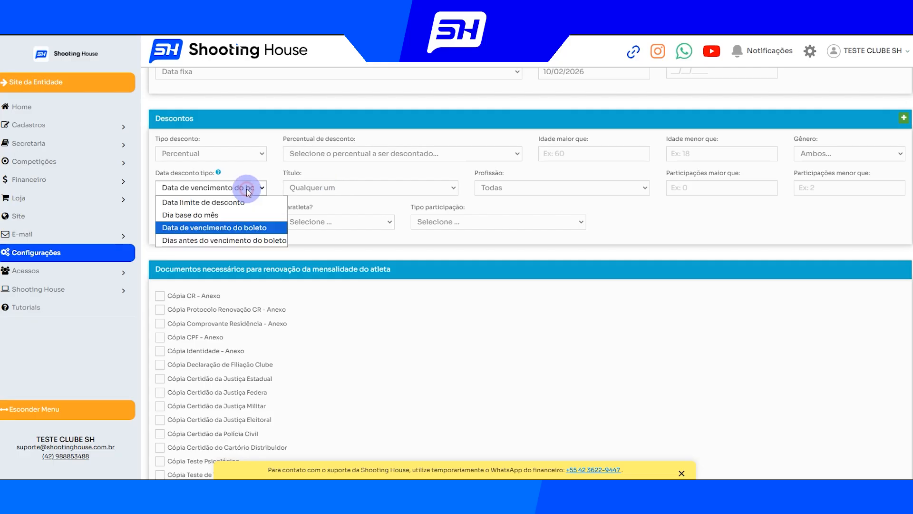
pyautogui.click(233, 240)
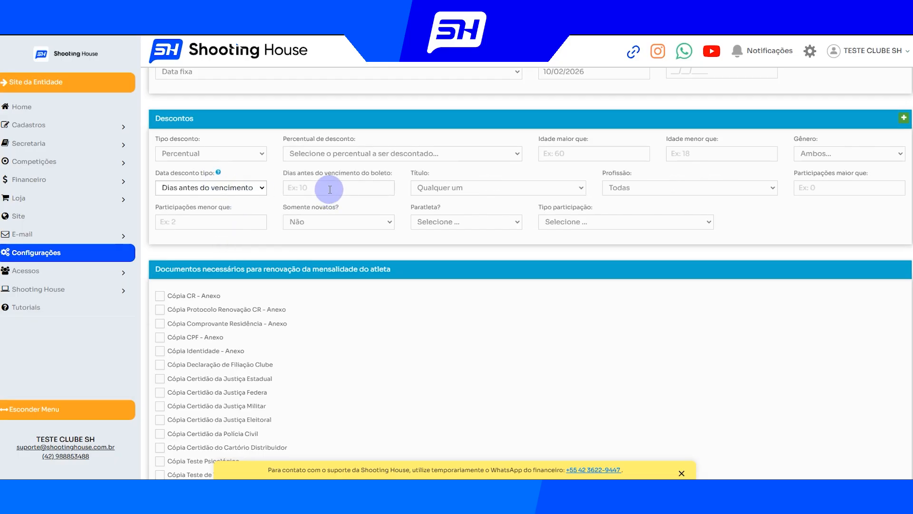
pyautogui.click(329, 189)
pyautogui.write('10')
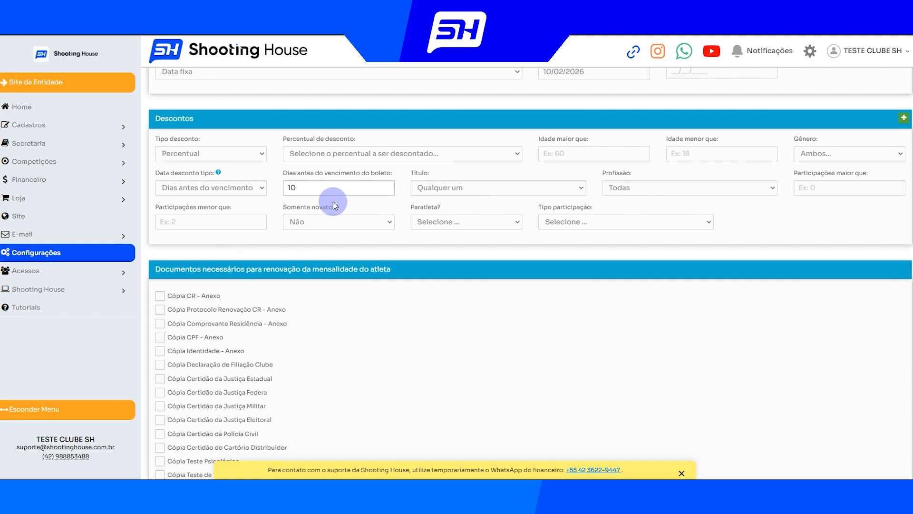
# Mark Cópia CR - Anexo as a required document for the athlete's fee renewal, and look over the fee type form
pyautogui.scroll(-3, 335, 206)
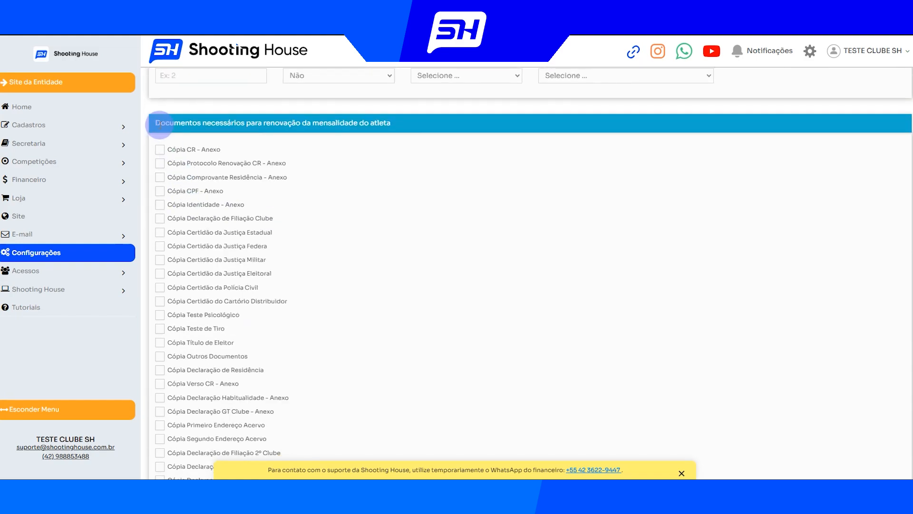
pyautogui.moveTo(330, 125)
pyautogui.mouseDown()
pyautogui.moveTo(421, 124)
pyautogui.moveTo(384, 123)
pyautogui.mouseUp()
pyautogui.click(243, 128)
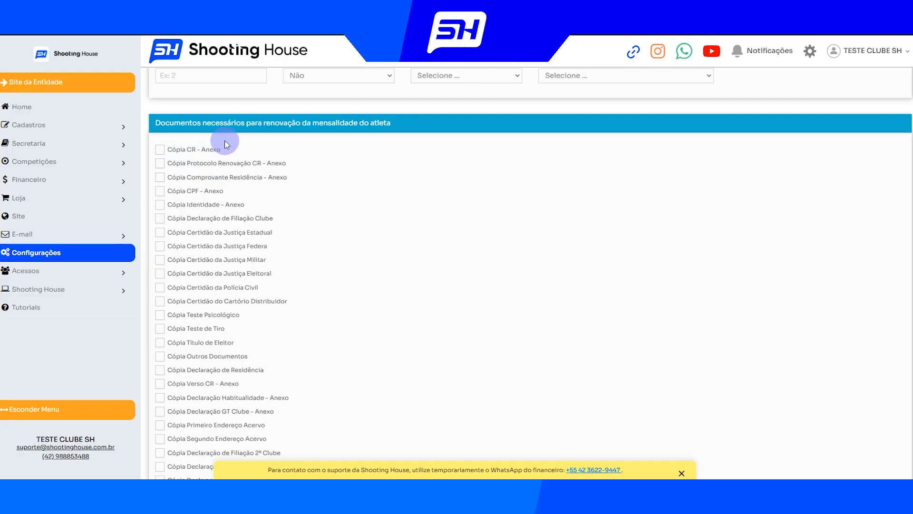
pyautogui.click(160, 149)
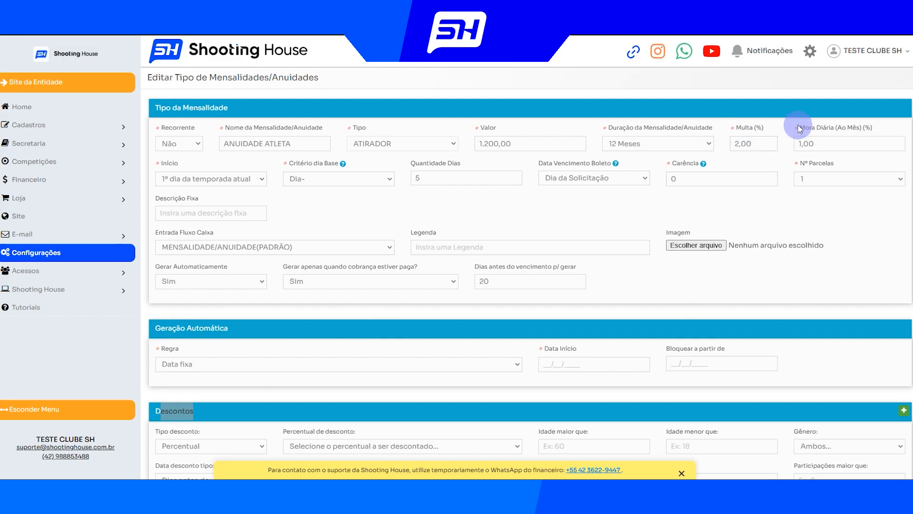
pyautogui.scroll(-1, 207, 357)
pyautogui.click(205, 357)
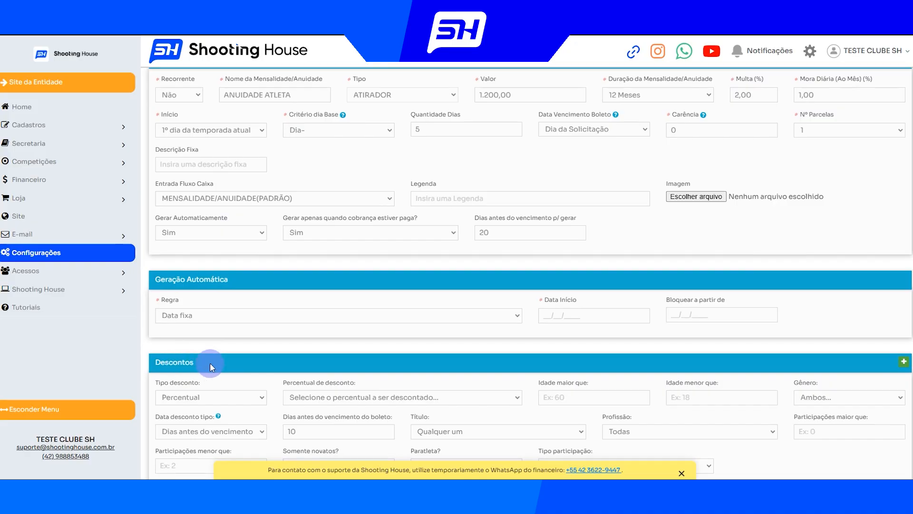
pyautogui.scroll(1, 744, 143)
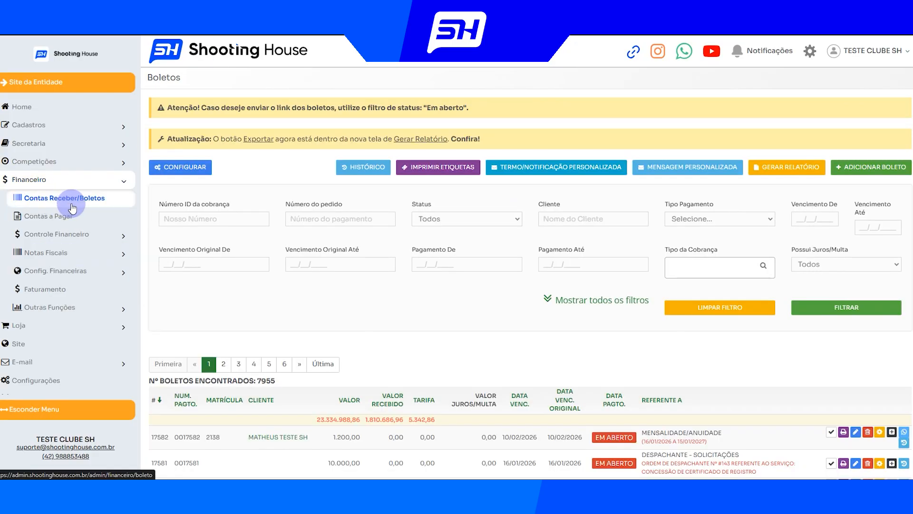
# Filter the boletos in Contas Receber/Boletos by Status Em Aberto and Registrado Não
pyautogui.click(465, 220)
pyautogui.click(437, 271)
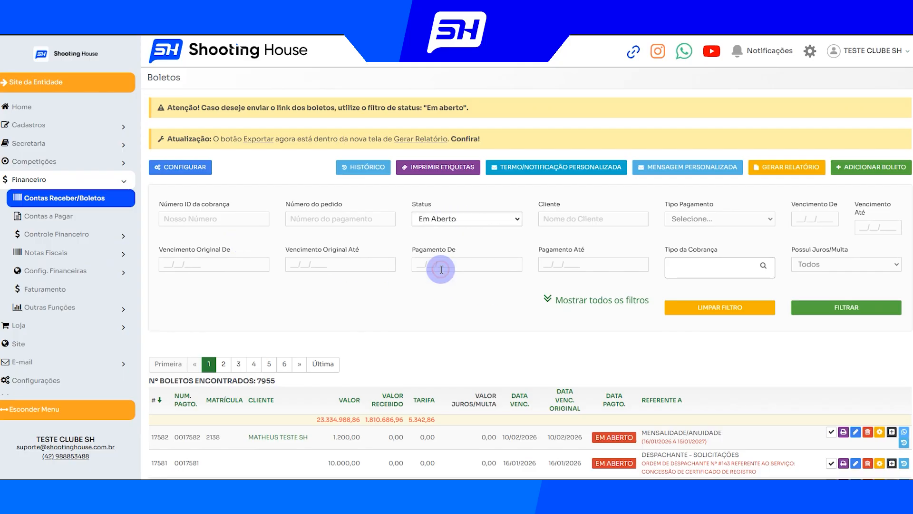
pyautogui.click(552, 299)
pyautogui.click(204, 361)
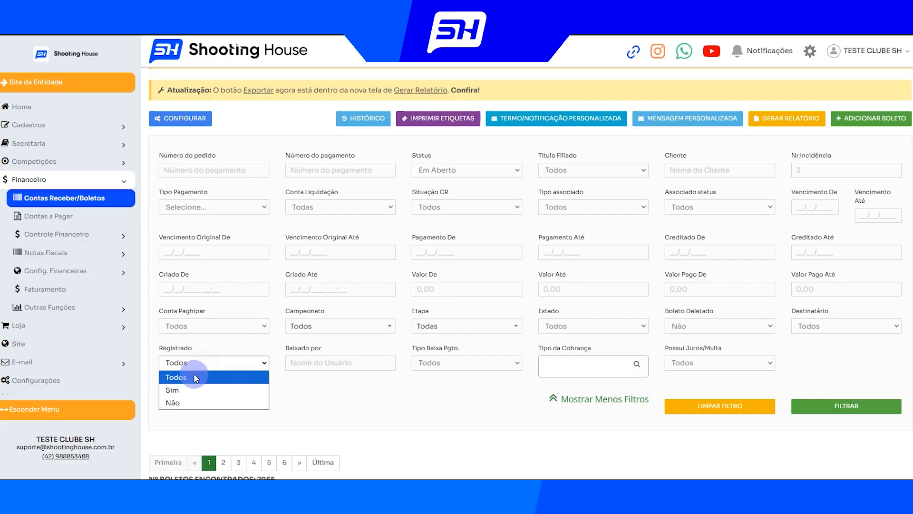
pyautogui.click(176, 403)
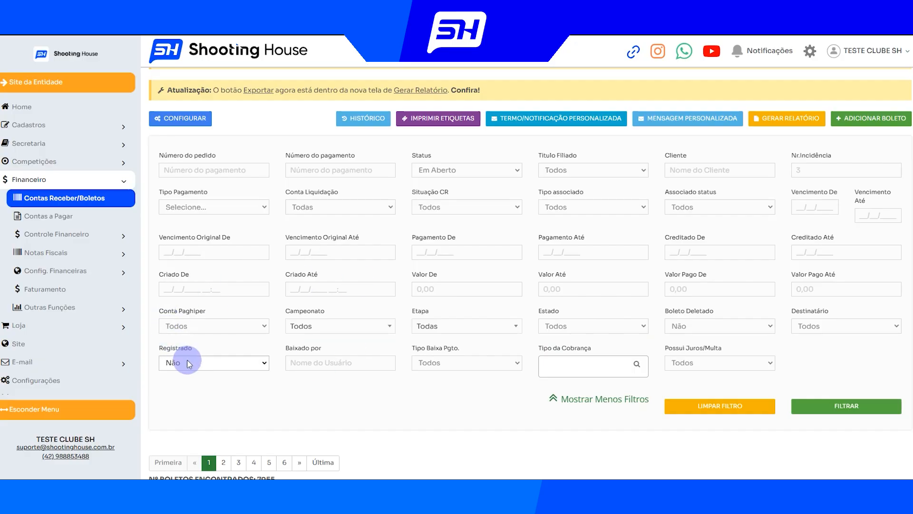
pyautogui.click(849, 407)
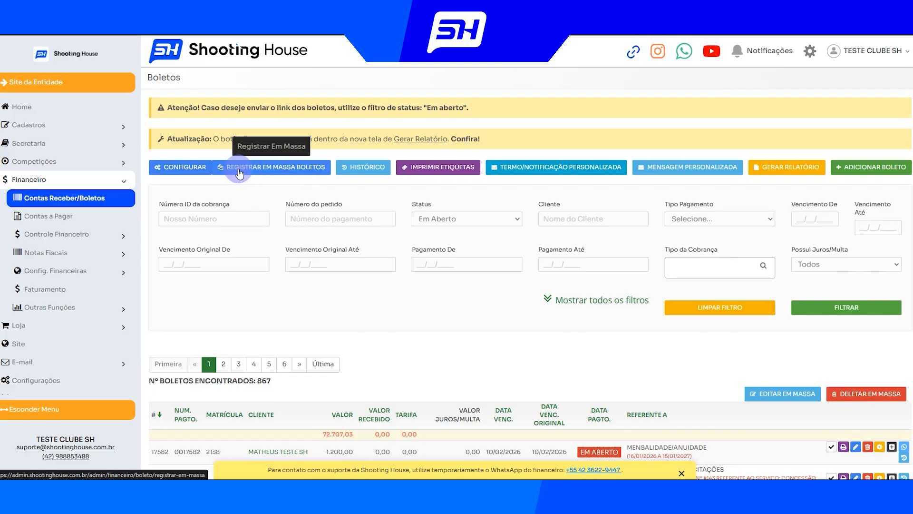
# Look over the bulk registration of open boletos and the option to generate mensalidades/anuidades in Filiados
pyautogui.moveTo(275, 382); pyautogui.dragTo(256, 381)
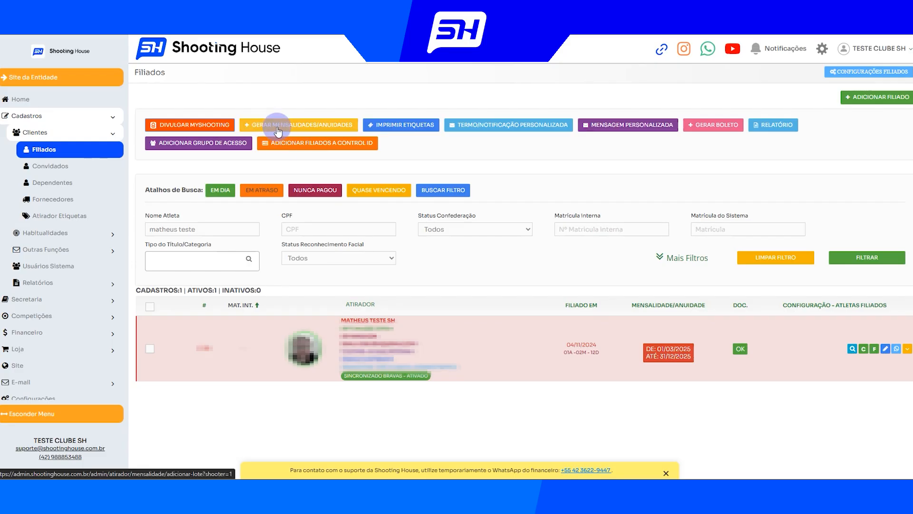
pyautogui.click(295, 126)
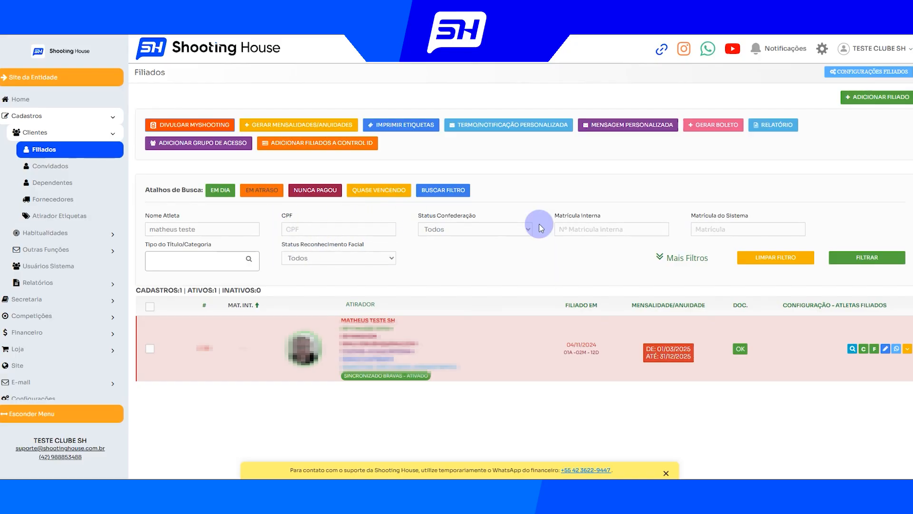
pyautogui.click(267, 122)
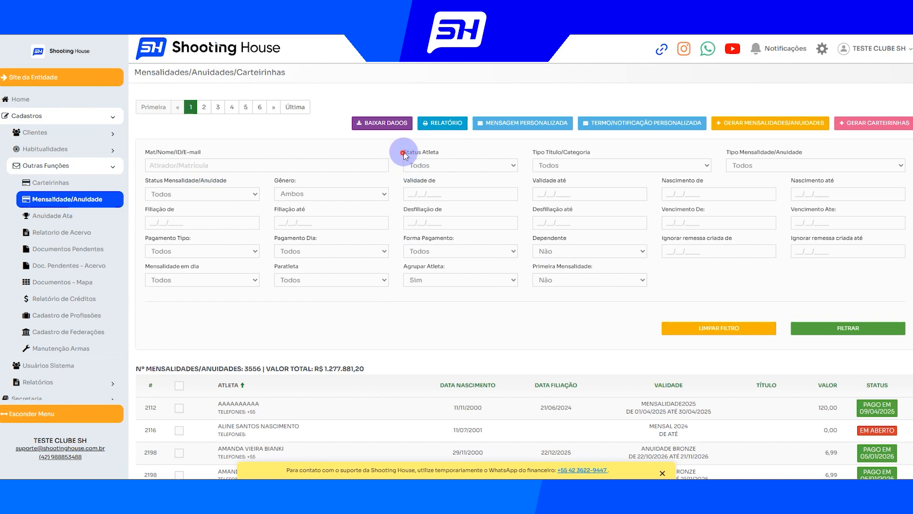
# Examine the Status Atleta, Tipo Título/Categoria, Tipo Mensalidade/Anuidade and Status Mensalidade/Anuidade filter options on the Mensalidade/Anuidade page
pyautogui.moveTo(404, 153); pyautogui.dragTo(441, 152)
pyautogui.click(461, 150)
pyautogui.moveTo(399, 151); pyautogui.dragTo(445, 151)
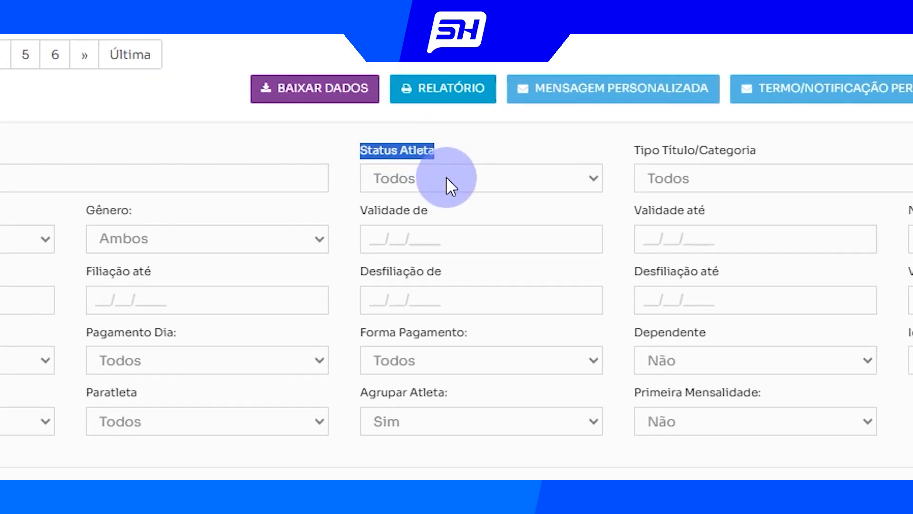
pyautogui.click(448, 178)
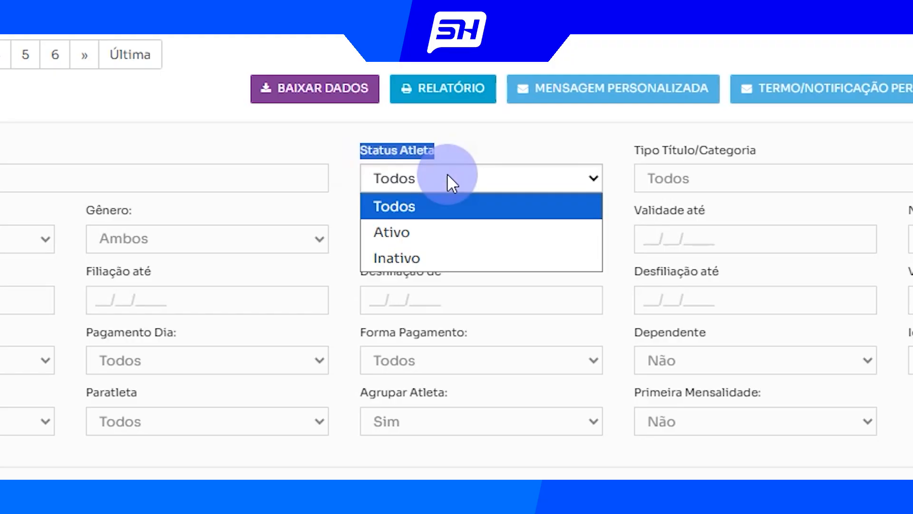
pyautogui.click(479, 138)
pyautogui.moveTo(532, 154); pyautogui.dragTo(592, 155)
pyautogui.click(599, 166)
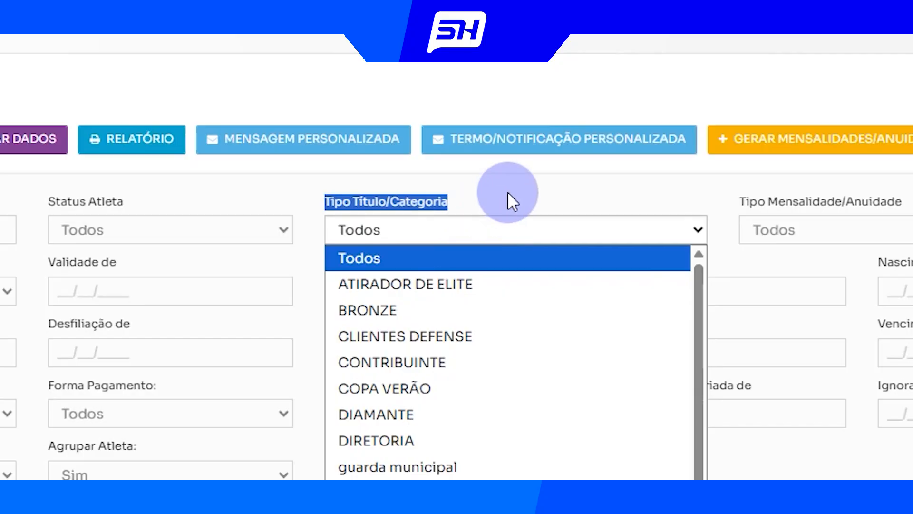
pyautogui.moveTo(740, 202); pyautogui.dragTo(903, 203)
pyautogui.click(628, 227)
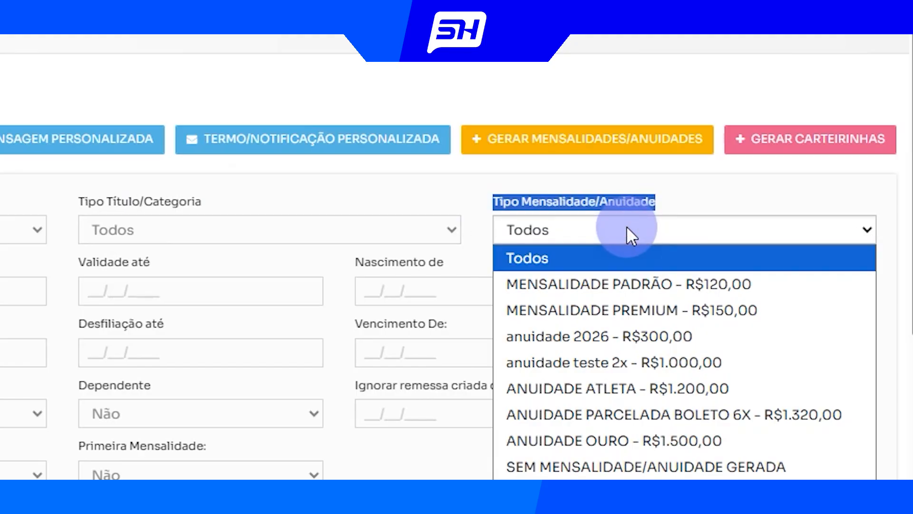
pyautogui.moveTo(144, 179); pyautogui.dragTo(479, 218)
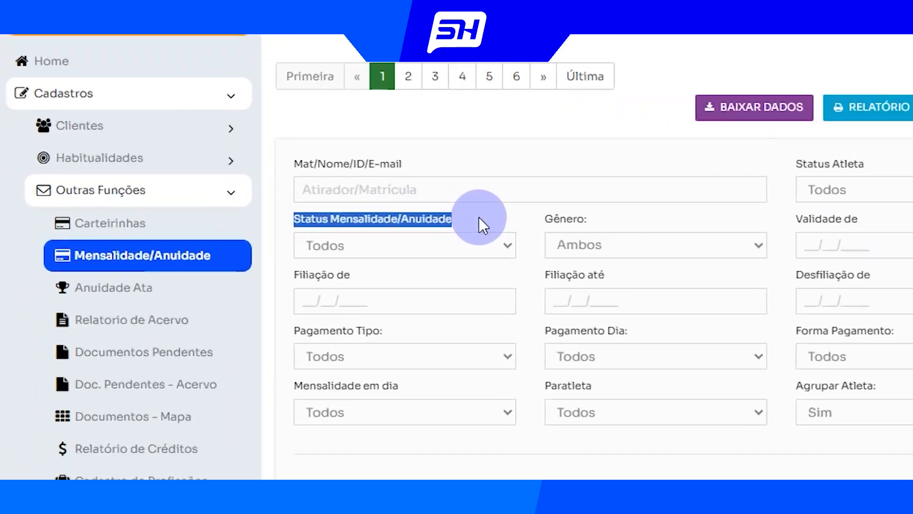
pyautogui.click(390, 246)
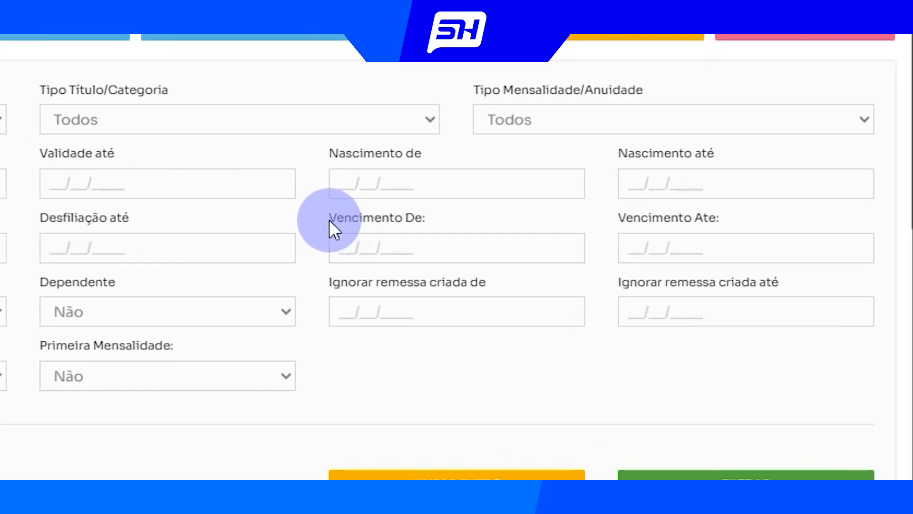
pyautogui.moveTo(329, 220); pyautogui.dragTo(432, 220)
pyautogui.moveTo(606, 217); pyautogui.dragTo(741, 215)
pyautogui.click(741, 215)
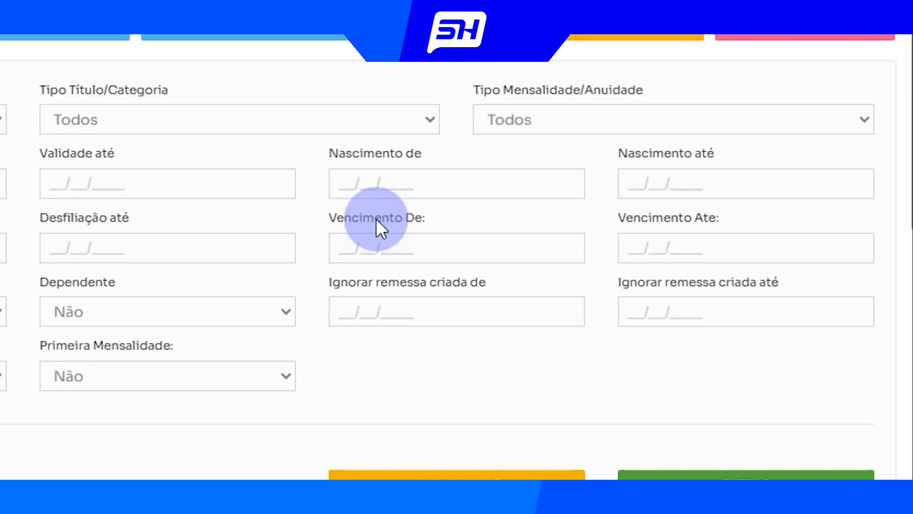
# Set the fee filters to Status Atleta Ativo and Tipo Mensalidade/Anuidade ANUIDADE ATLETA - R$1.200,00
pyautogui.click(3, 119)
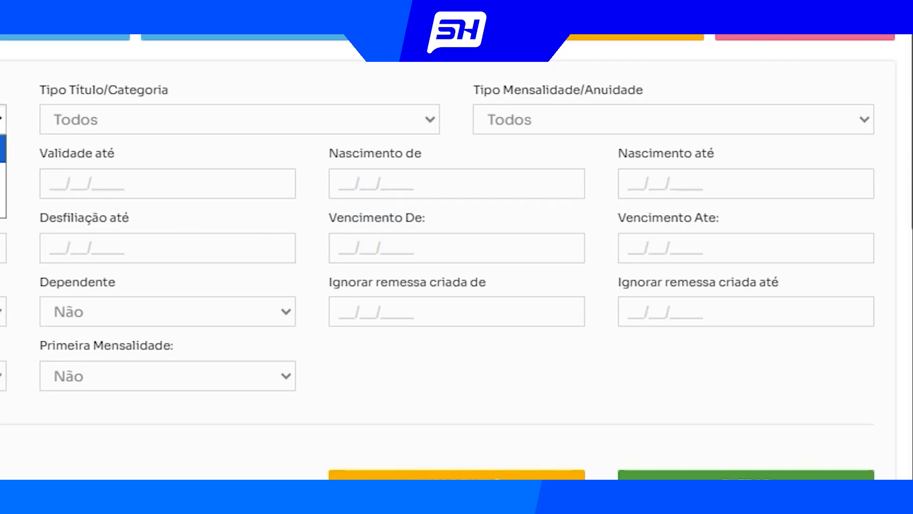
pyautogui.click(3, 176)
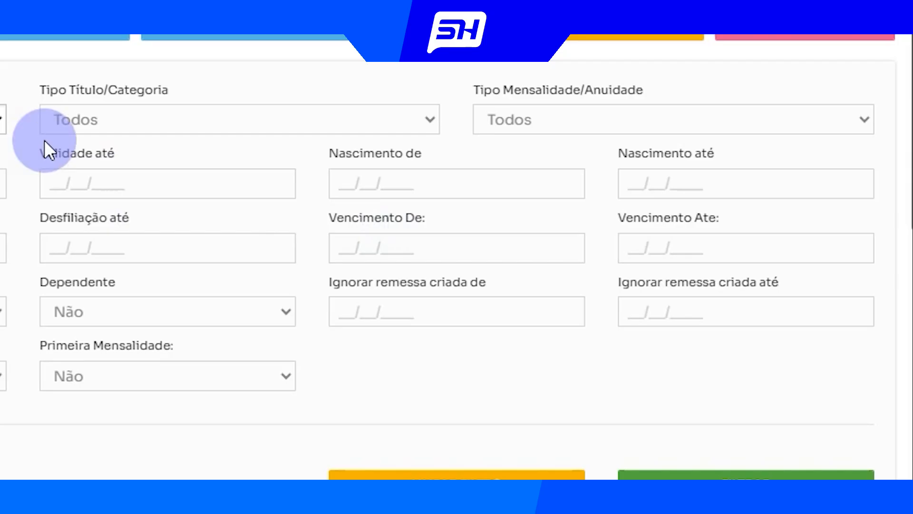
pyautogui.click(550, 124)
pyautogui.click(744, 284)
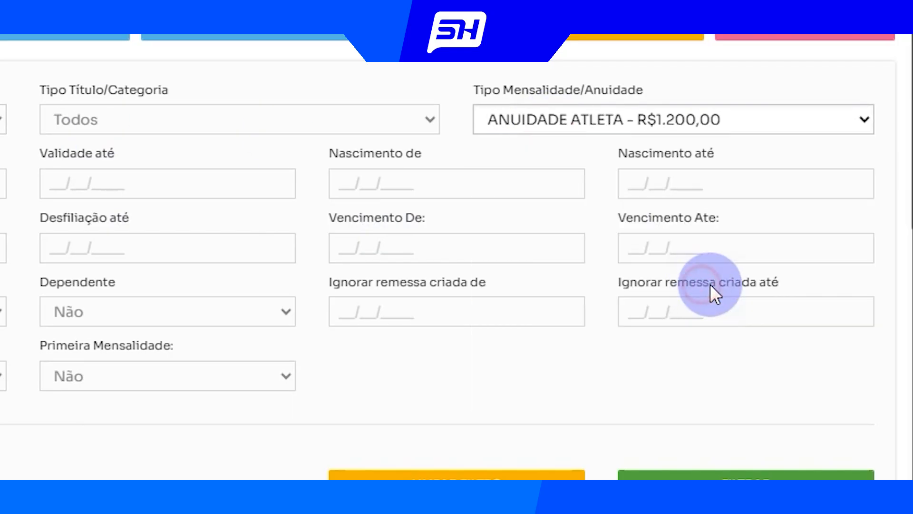
# Limit the fees to due dates from 01/12/2025 to 31/12/2025 and apply the filter
pyautogui.click(373, 254)
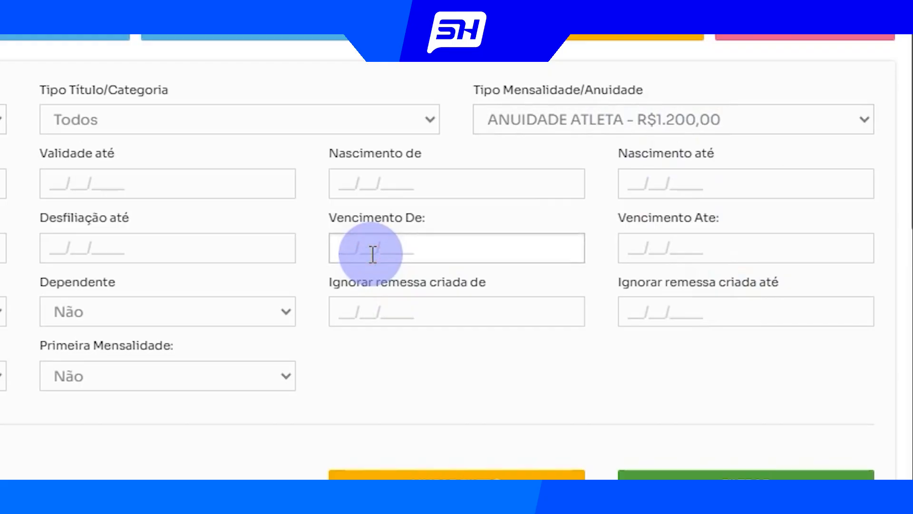
pyautogui.write('01/12/2025')
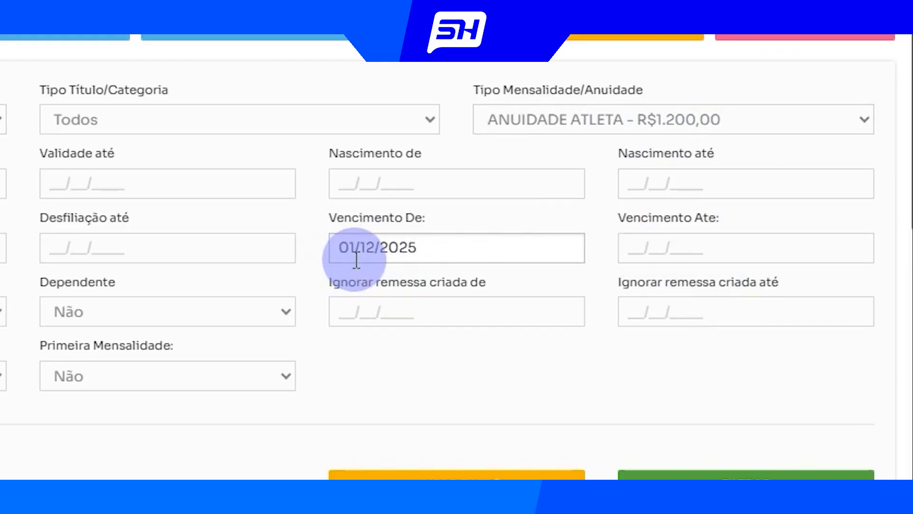
pyautogui.moveTo(325, 216); pyautogui.dragTo(436, 219)
pyautogui.click(654, 248)
pyautogui.write('31/1')
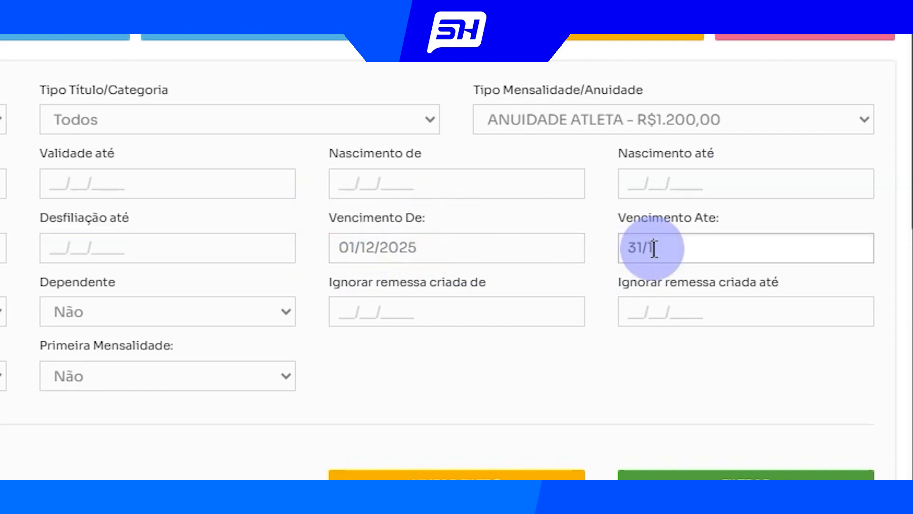
pyautogui.write('2/2025')
pyautogui.click(393, 217)
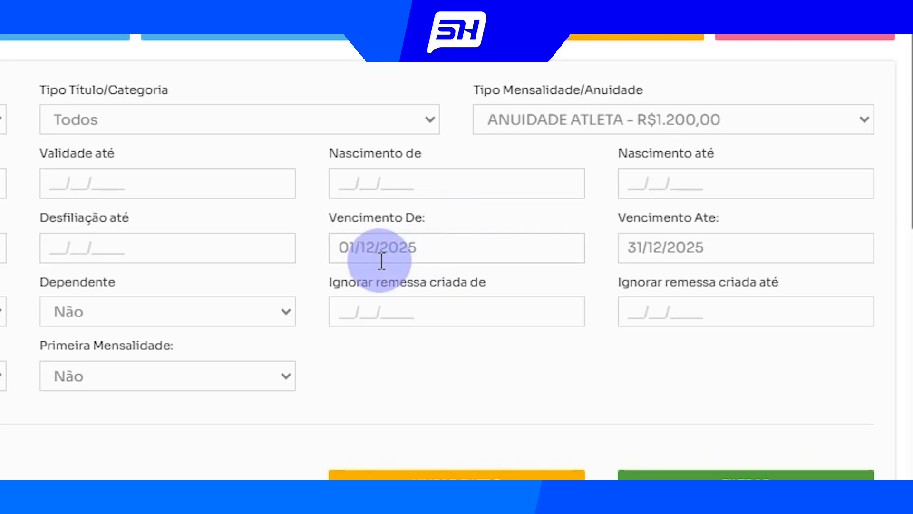
pyautogui.click(705, 476)
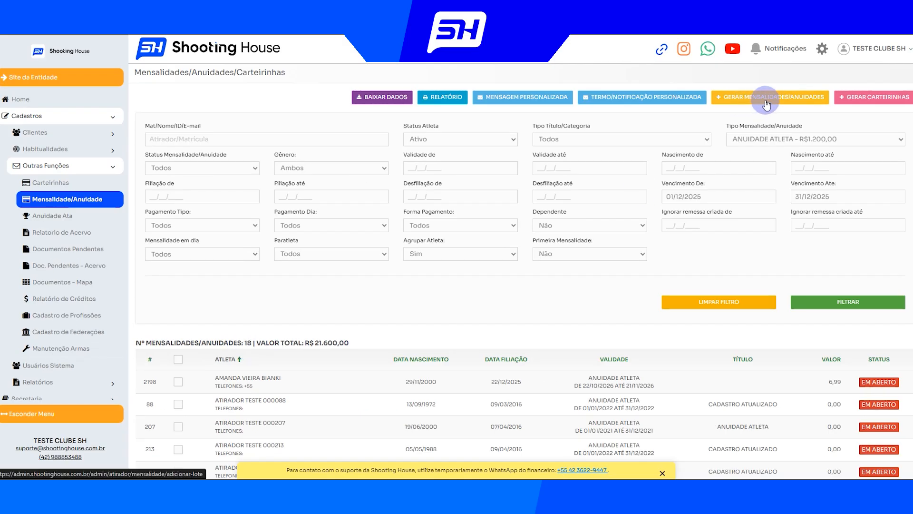
# Start generating mensalidades/anuidades in batch for the filtered athletes and check the list of included athletes
pyautogui.click(766, 98)
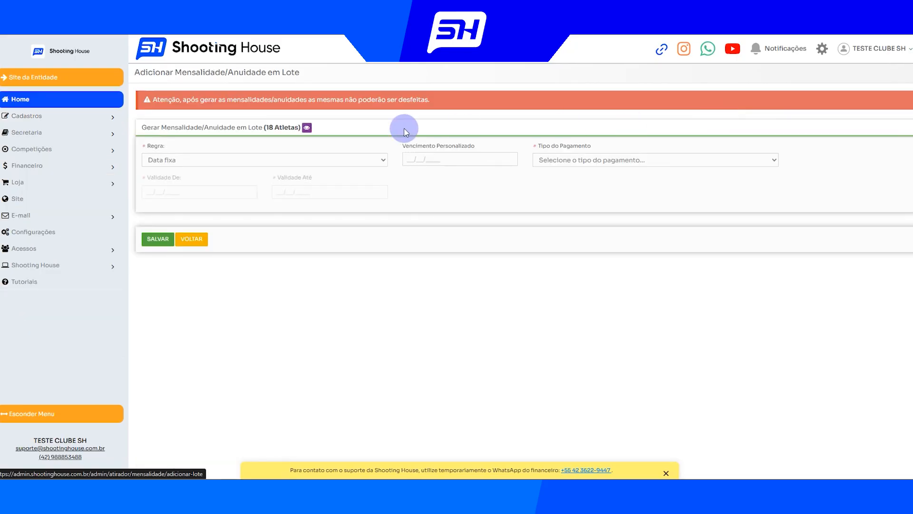
pyautogui.moveTo(265, 128); pyautogui.dragTo(298, 127)
pyautogui.click(331, 126)
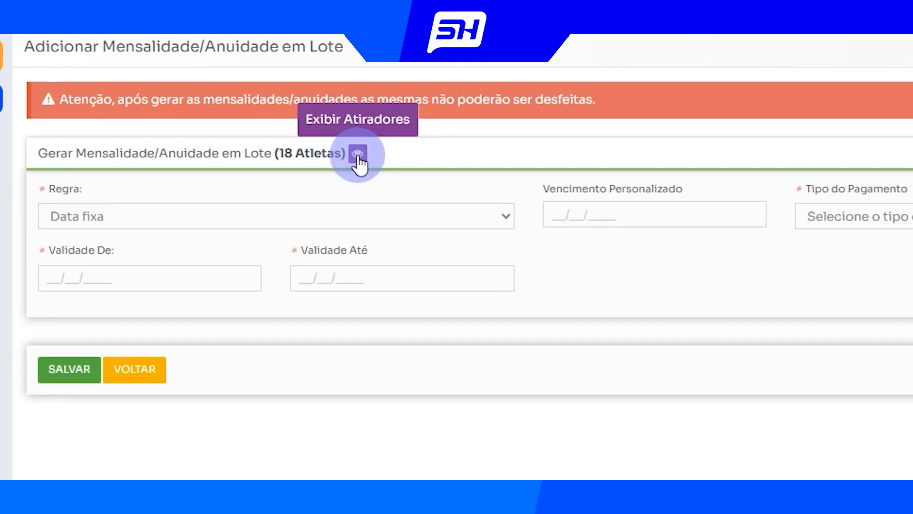
pyautogui.click(358, 155)
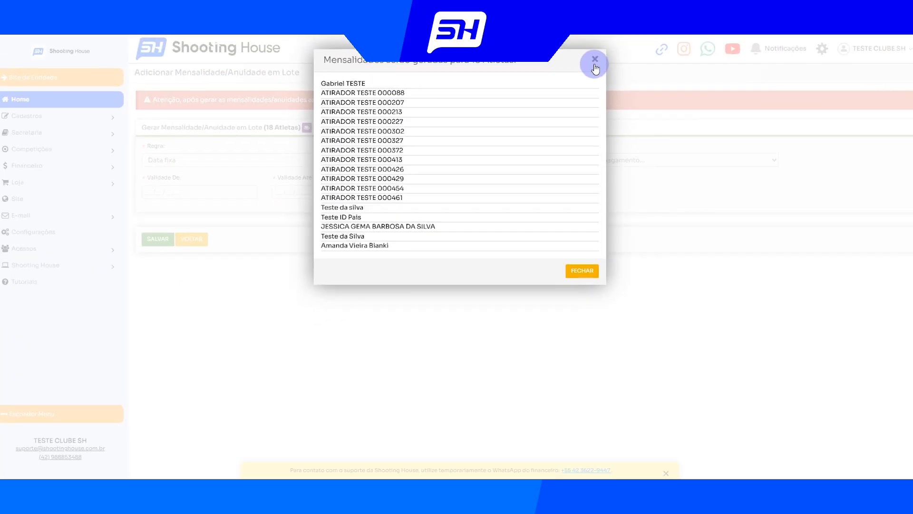
pyautogui.click(909, 45)
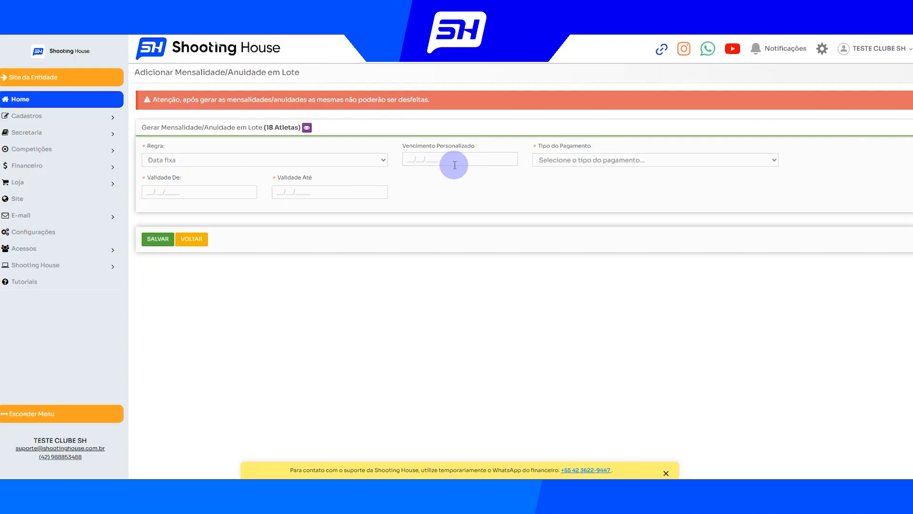
# Set the batch's Tipo do Pagamento to ANUIDADE ATLETA - R$1.200,00, valid from 01/01/2026 to 31/12/2026
pyautogui.click(560, 160)
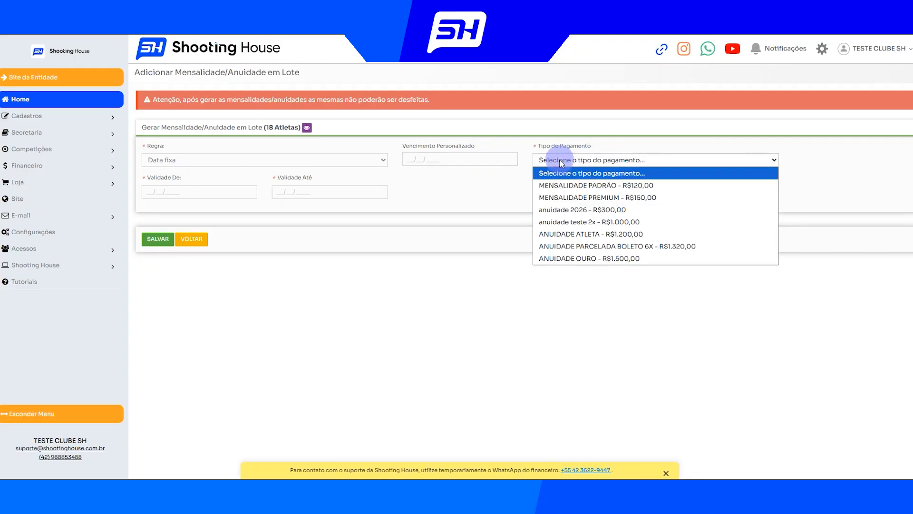
pyautogui.click(598, 237)
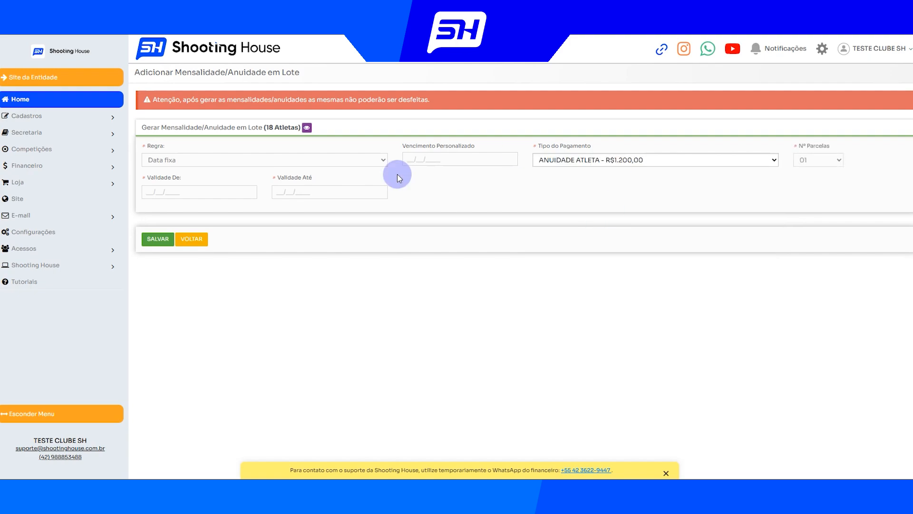
pyautogui.click(200, 188)
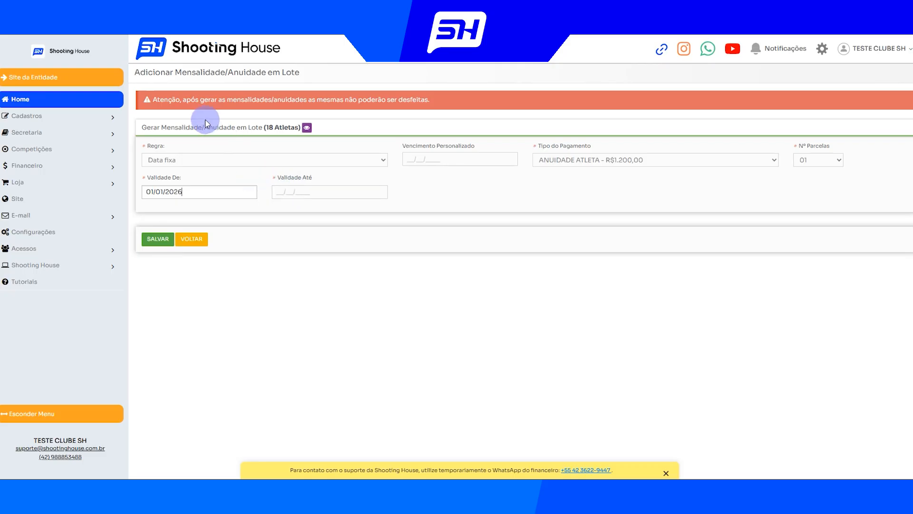
pyautogui.click(294, 191)
pyautogui.write('31/12/2026')
pyautogui.moveTo(265, 127); pyautogui.dragTo(299, 127)
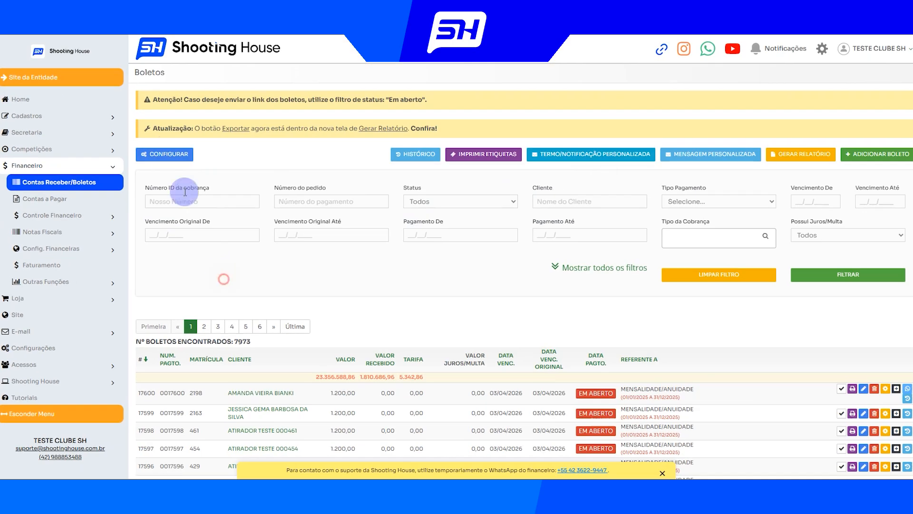
# Read the notice about sending boleto links and filter the boletos by Status Em Aberto
pyautogui.moveTo(143, 98); pyautogui.dragTo(466, 91)
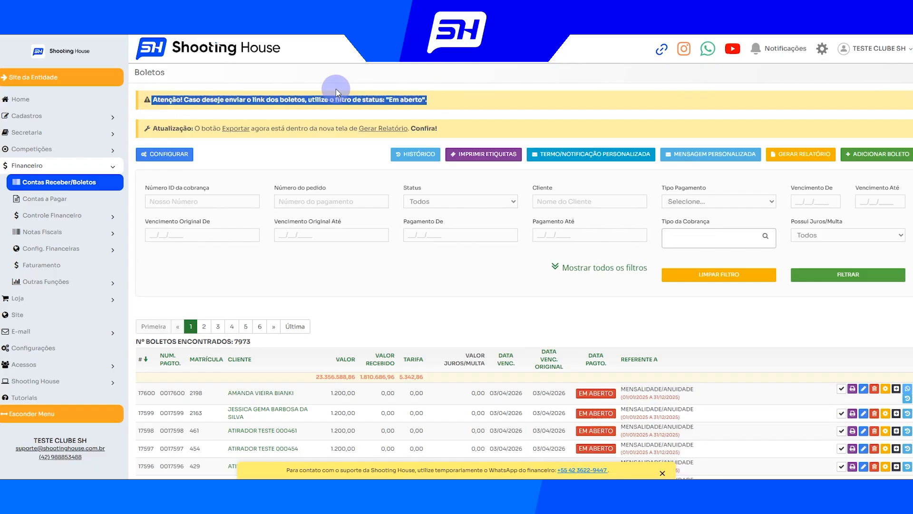
pyautogui.moveTo(315, 99); pyautogui.dragTo(437, 101)
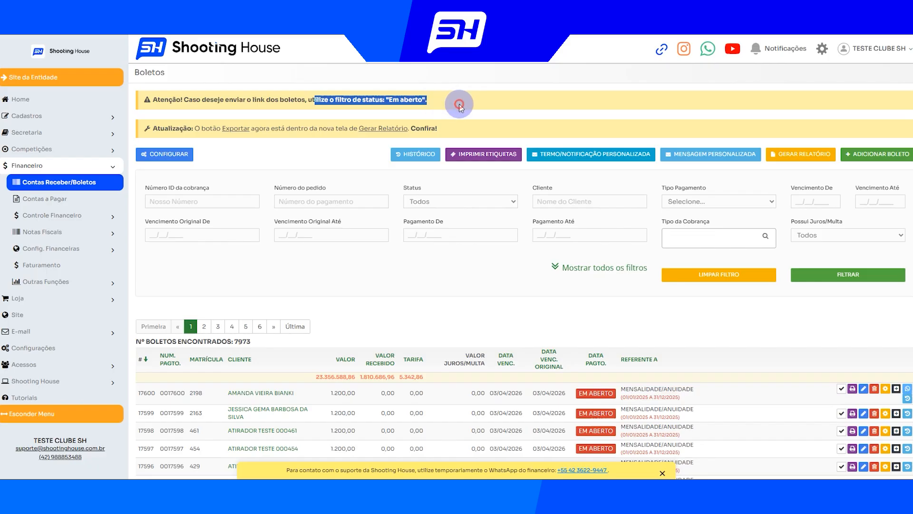
pyautogui.click(459, 105)
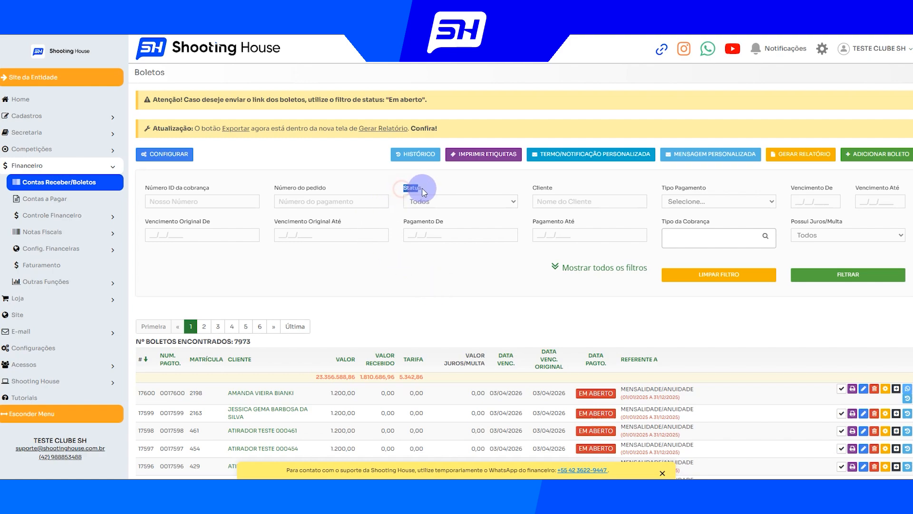
pyautogui.click(431, 201)
pyautogui.click(433, 251)
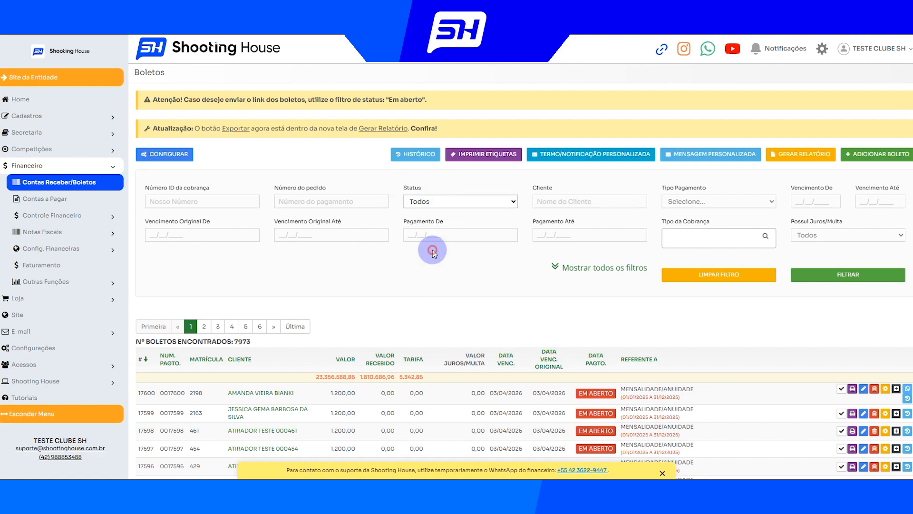
pyautogui.click(840, 275)
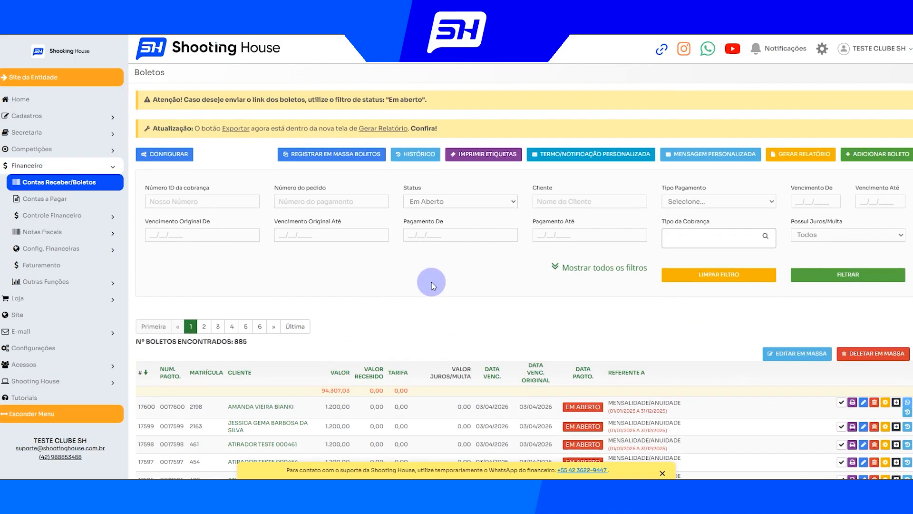
# Show all boleto filters and look over the Vencimento range and the personalized message option
pyautogui.click(533, 283)
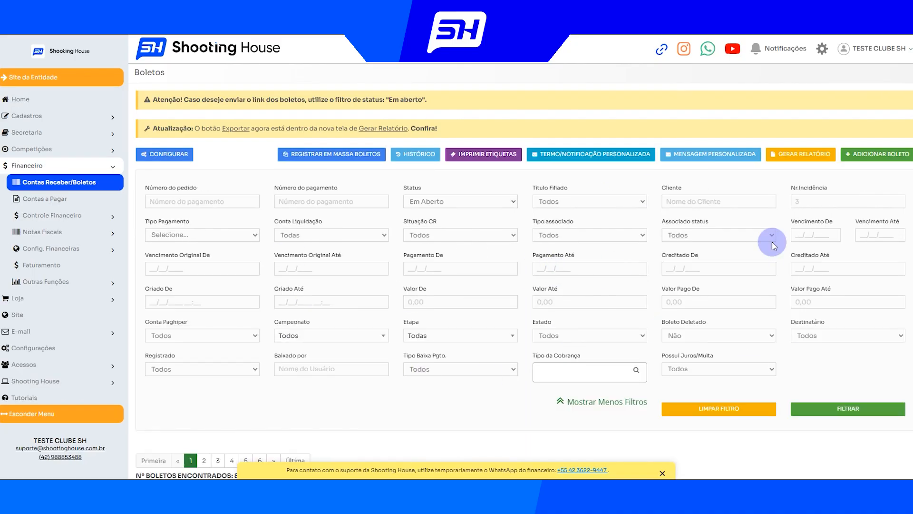
pyautogui.scroll(-1, 498, 347)
pyautogui.scroll(1, 499, 353)
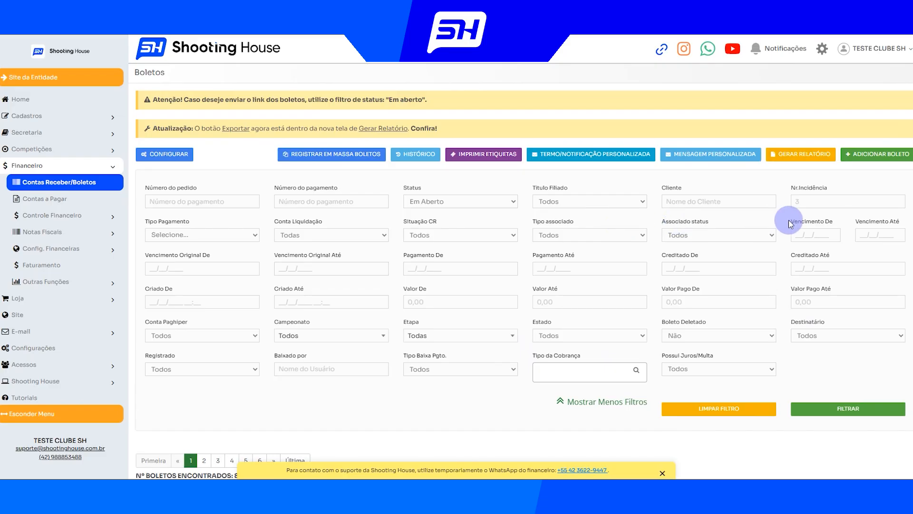
pyautogui.moveTo(790, 222); pyautogui.dragTo(844, 224)
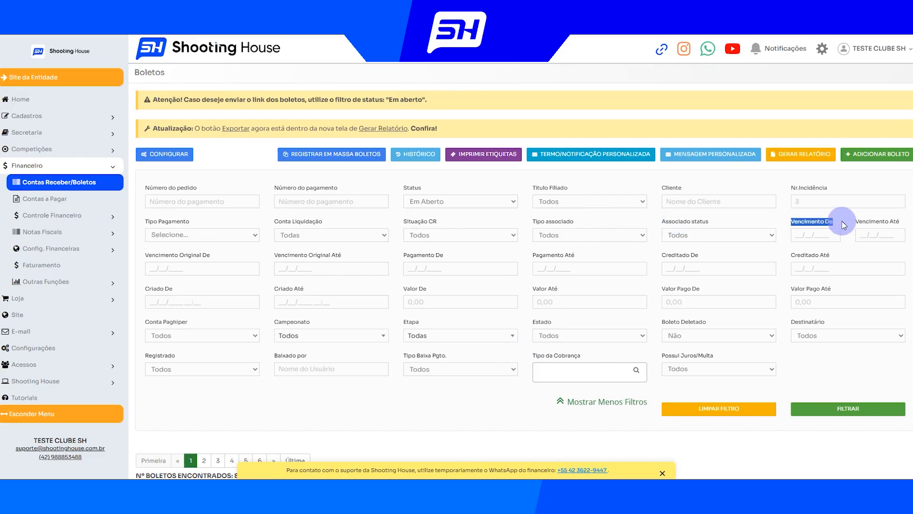
pyautogui.click(818, 216)
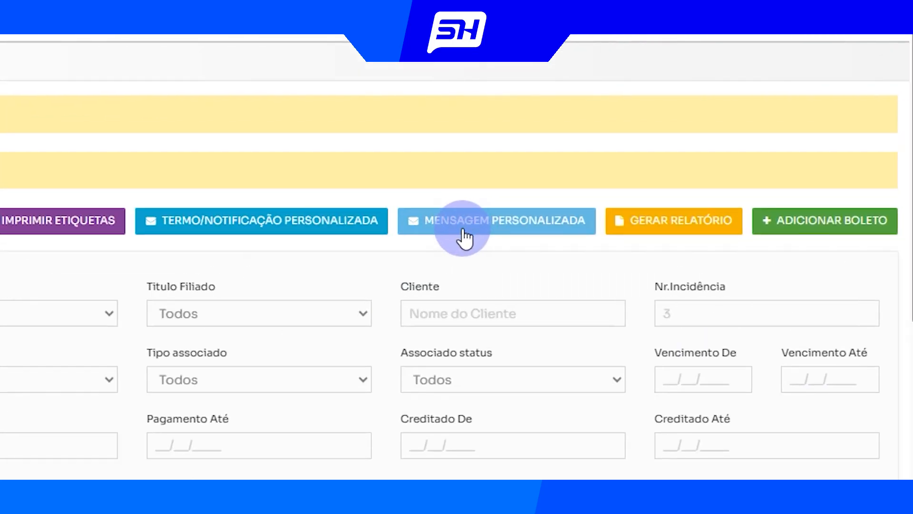
pyautogui.click(464, 236)
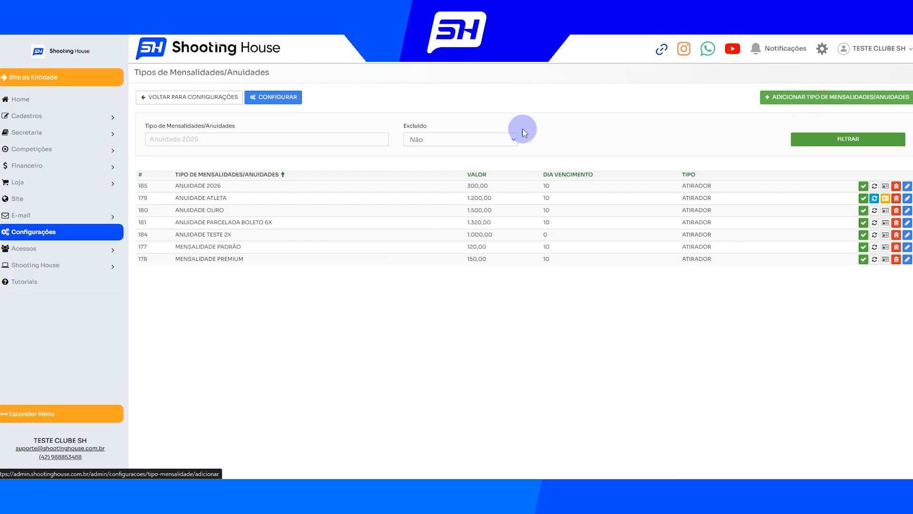
# Start a recurring fee type named MENSALIDADE RECORRENTE, with Recorrente set to Sim, Tipo ATIRADOR and Valor 100,00
pyautogui.click(792, 97)
pyautogui.click(171, 132)
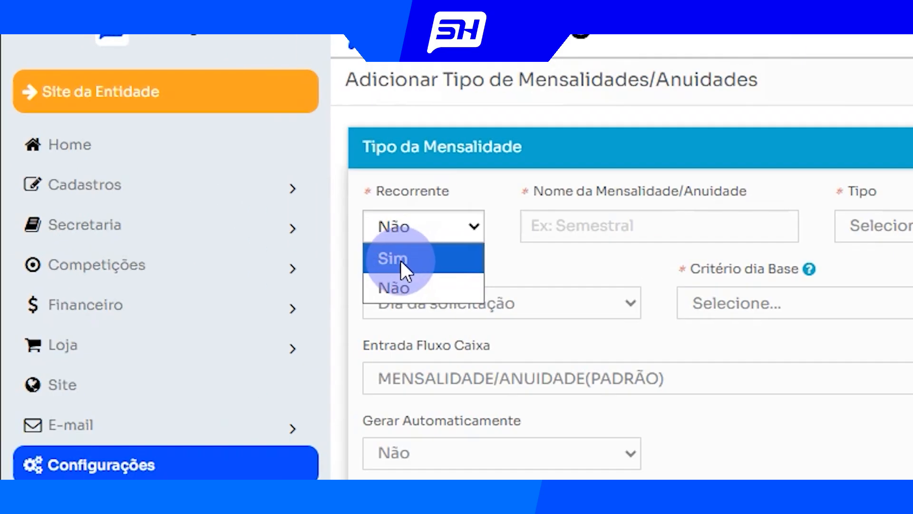
pyautogui.click(403, 258)
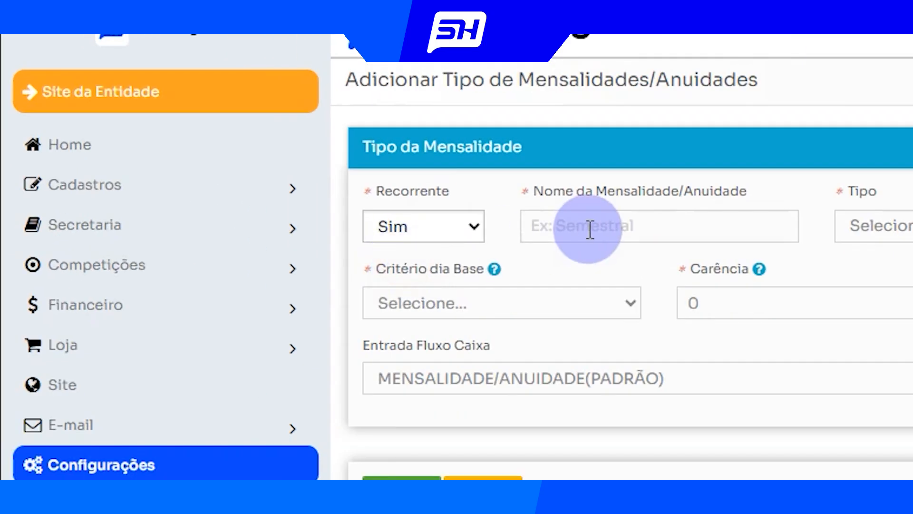
pyautogui.click(593, 228)
pyautogui.write('MENSALIDADE R')
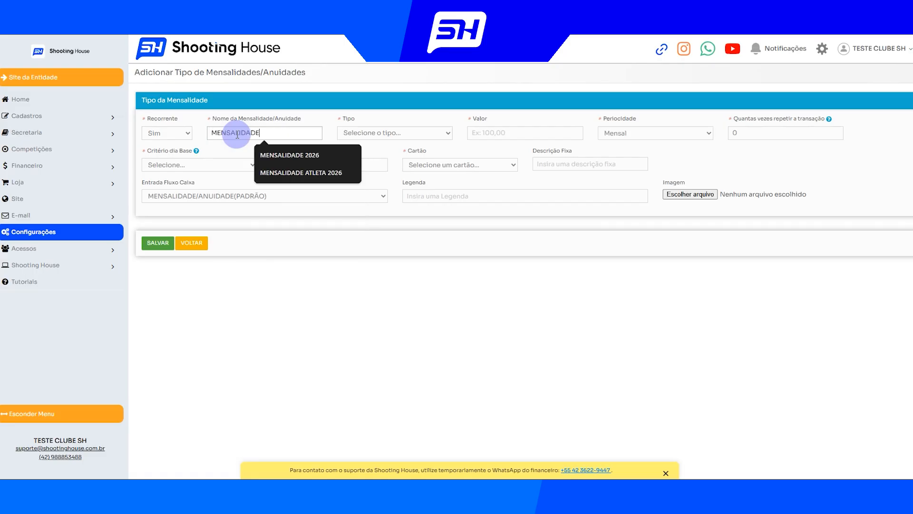
pyautogui.write('ECORRENTE')
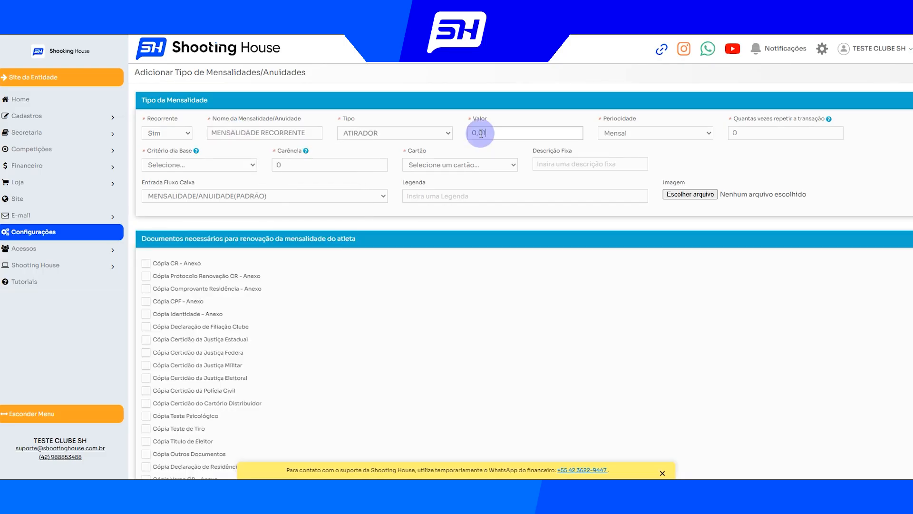
pyautogui.click(481, 134)
pyautogui.write('100,00')
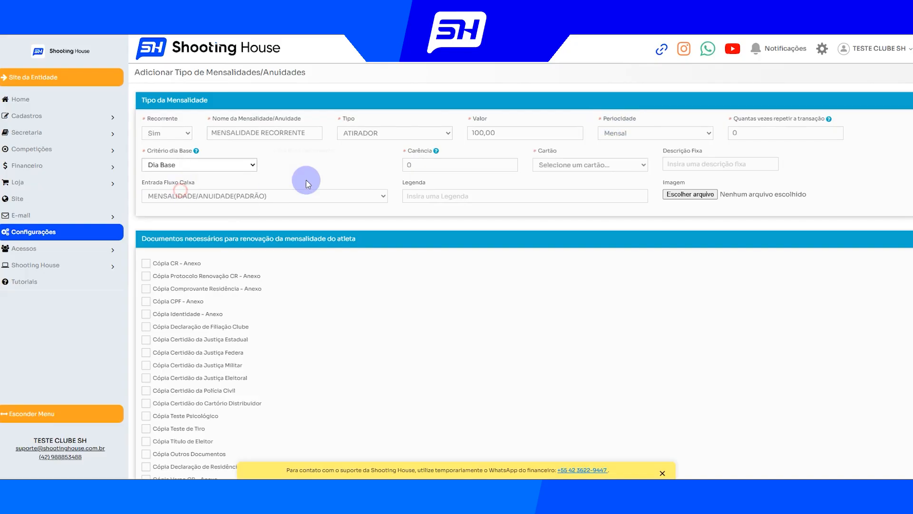
# Set the fee's Critério dia Base to Dia Base with due day 10, and read the Carência explanation
pyautogui.click(328, 165)
pyautogui.write('10')
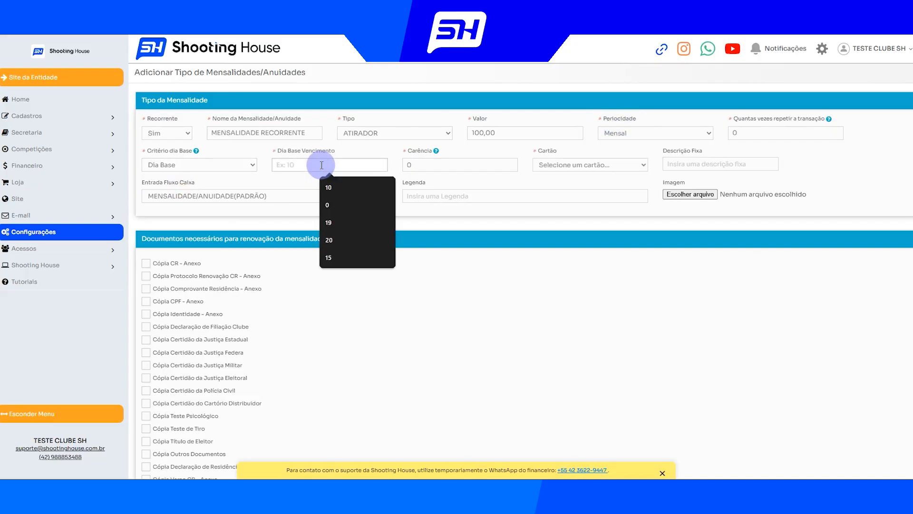
pyautogui.click(336, 152)
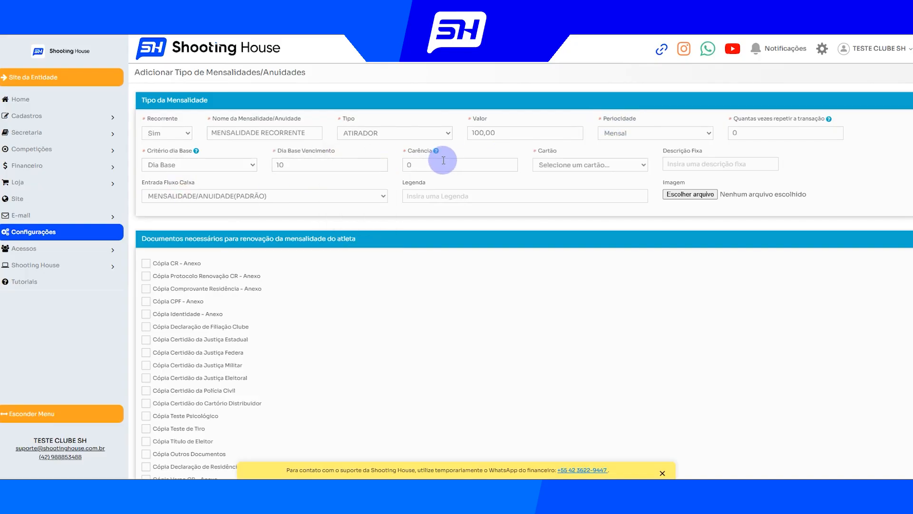
pyautogui.moveTo(438, 153)
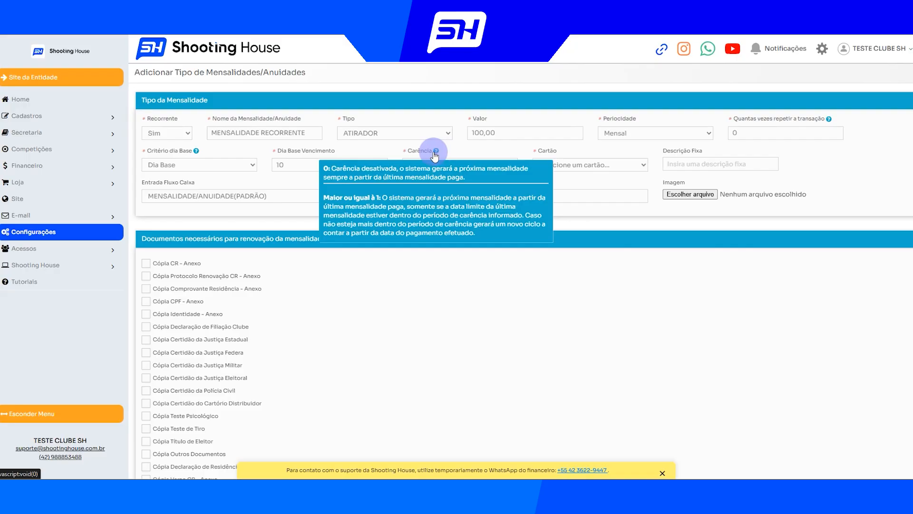
pyautogui.click(413, 162)
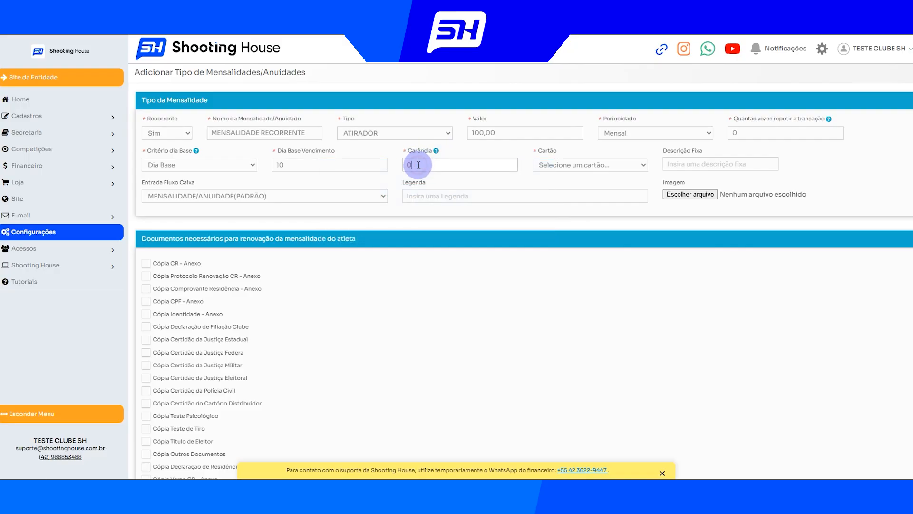
# Check the available Cartão options, then find the CONTA CORRENTE account among the bank accounts and open its cards
pyautogui.click(562, 162)
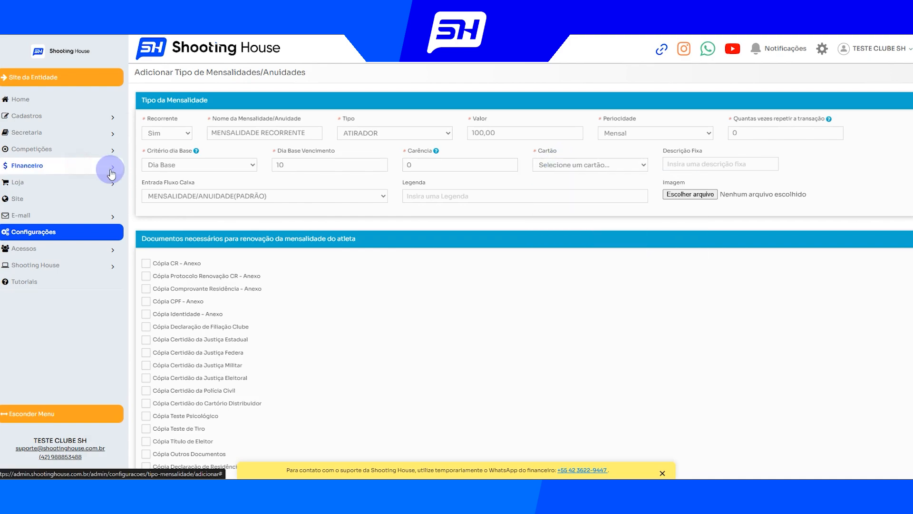
pyautogui.click(108, 167)
pyautogui.click(47, 248)
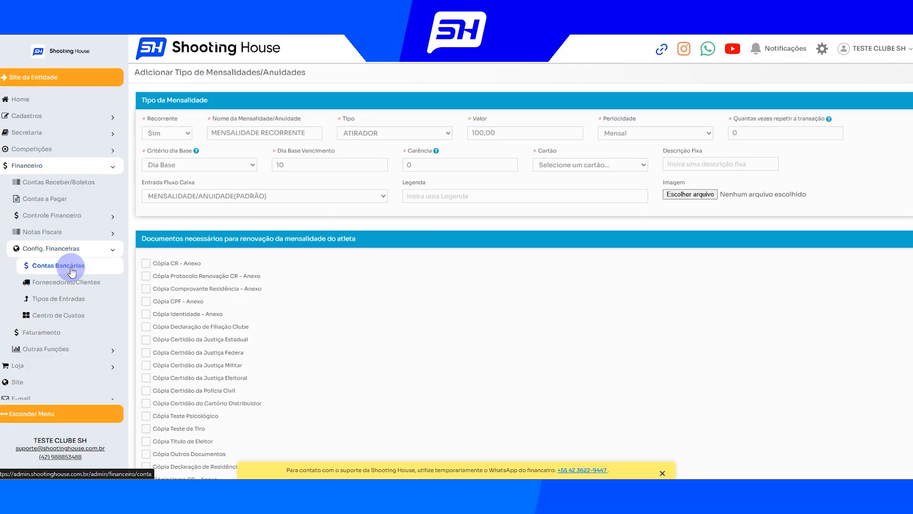
pyautogui.click(71, 269)
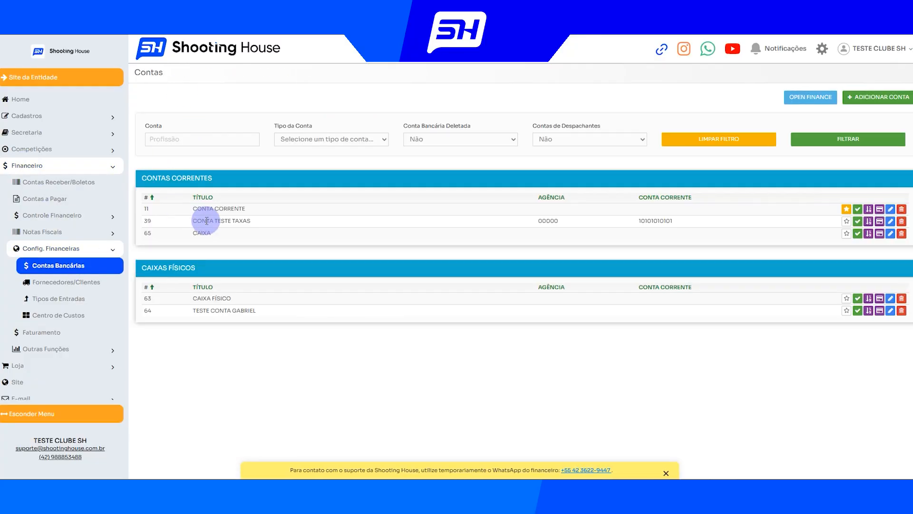
pyautogui.moveTo(197, 211); pyautogui.dragTo(276, 210)
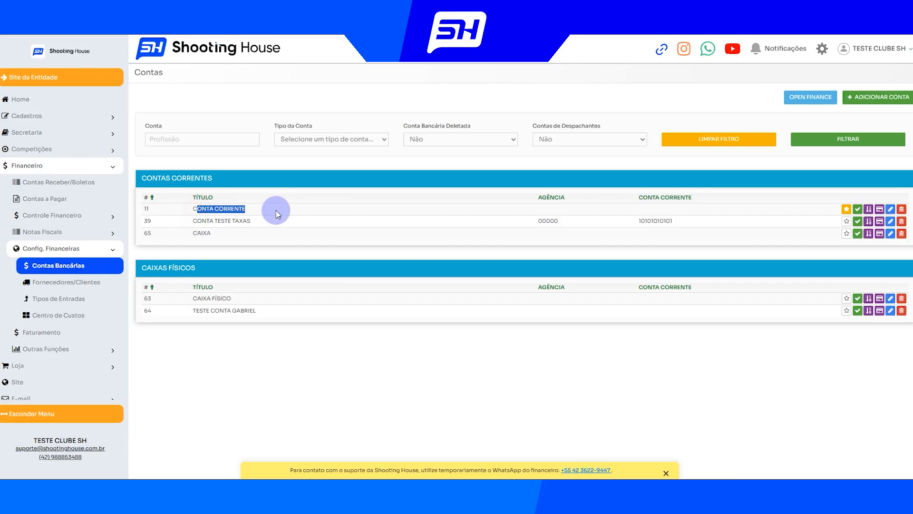
pyautogui.click(846, 210)
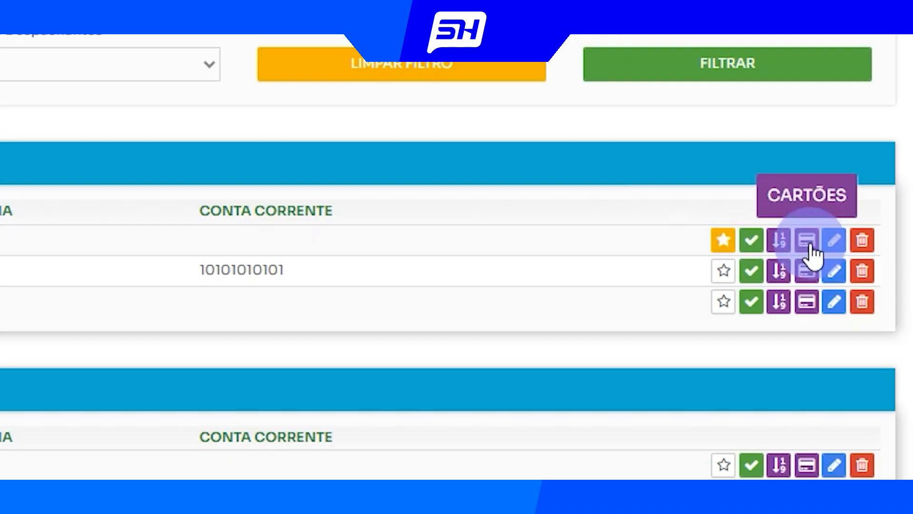
pyautogui.click(810, 246)
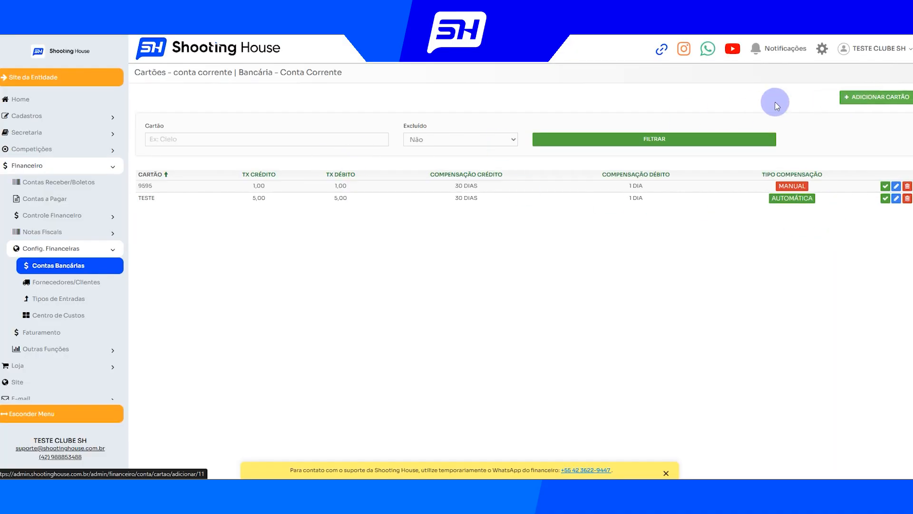
# Start adding a card named RECORRENTE PAGAR.ME to the CONTA CORRENTE account and look over its Tx Crédito field
pyautogui.click(192, 137)
pyautogui.write('RECORRENTE PAGAR.ME')
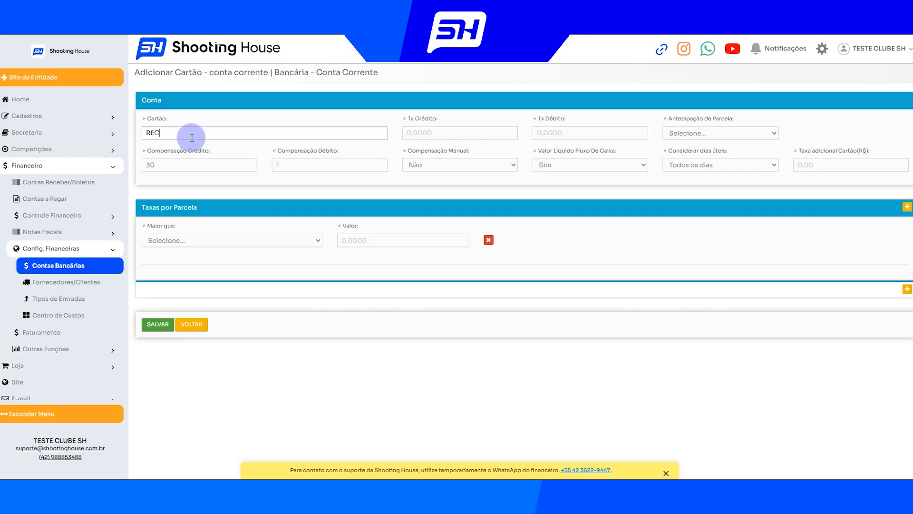
pyautogui.moveTo(389, 119); pyautogui.dragTo(430, 123)
pyautogui.click(445, 124)
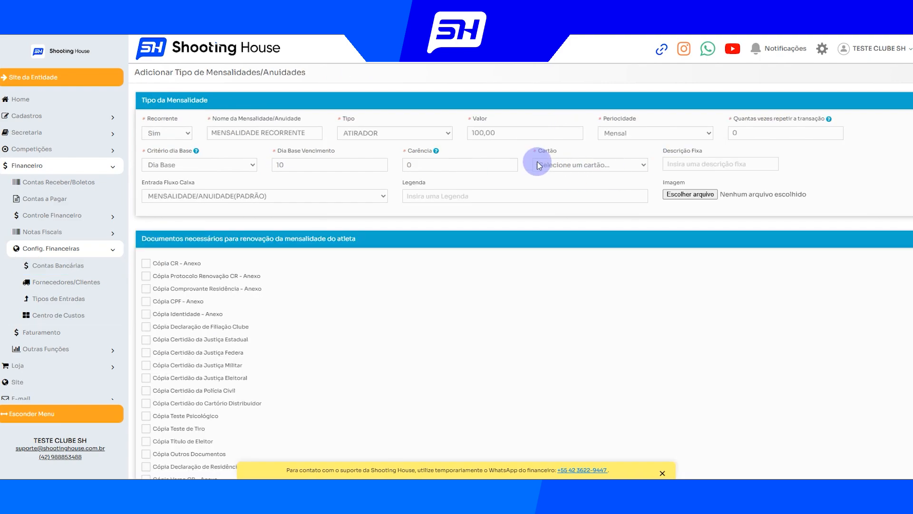
# Set the recurring fee's Cartão to BANCO DO BRASIL 2 - cielo, save the fee type and check its entry in the list
pyautogui.click(571, 165)
pyautogui.click(565, 190)
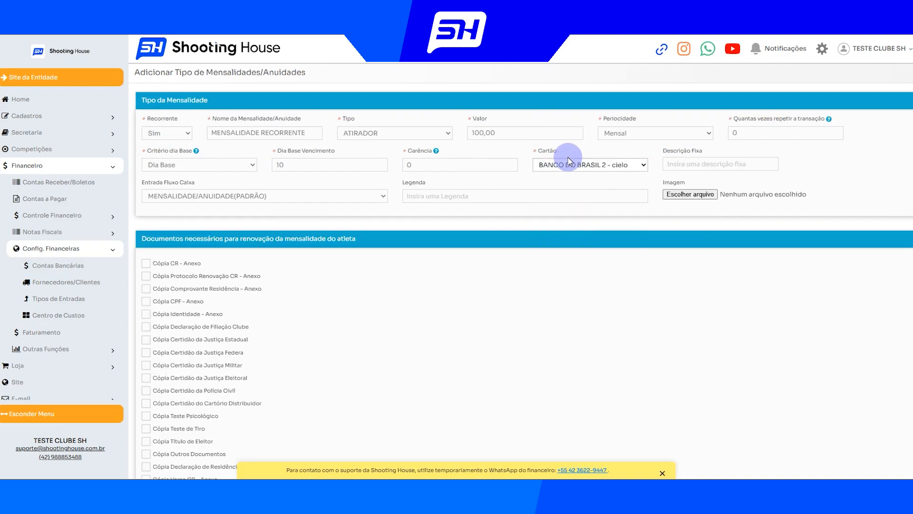
pyautogui.scroll(-10, 429, 238)
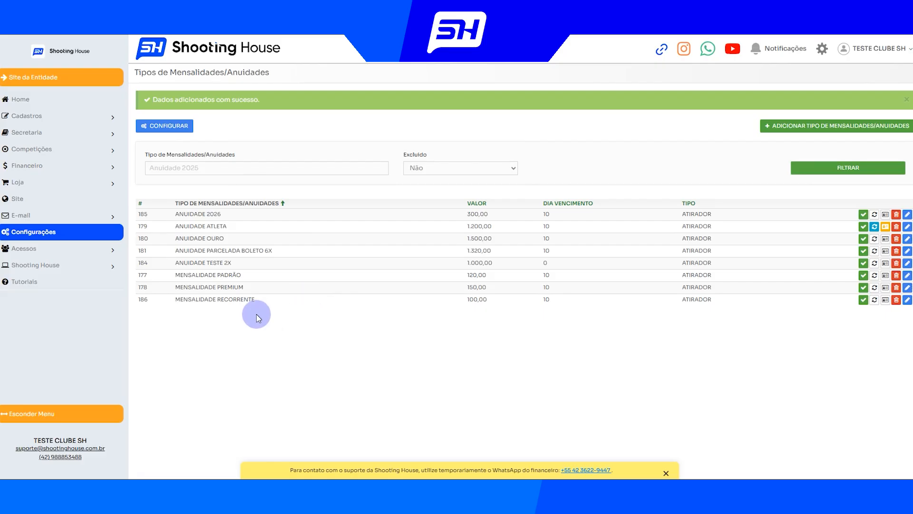
pyautogui.moveTo(178, 300); pyautogui.dragTo(478, 299)
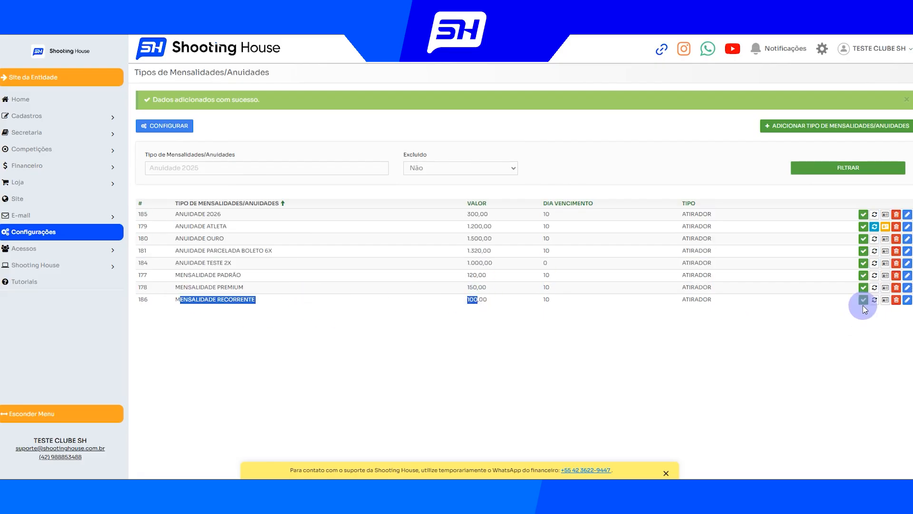
pyautogui.click(640, 374)
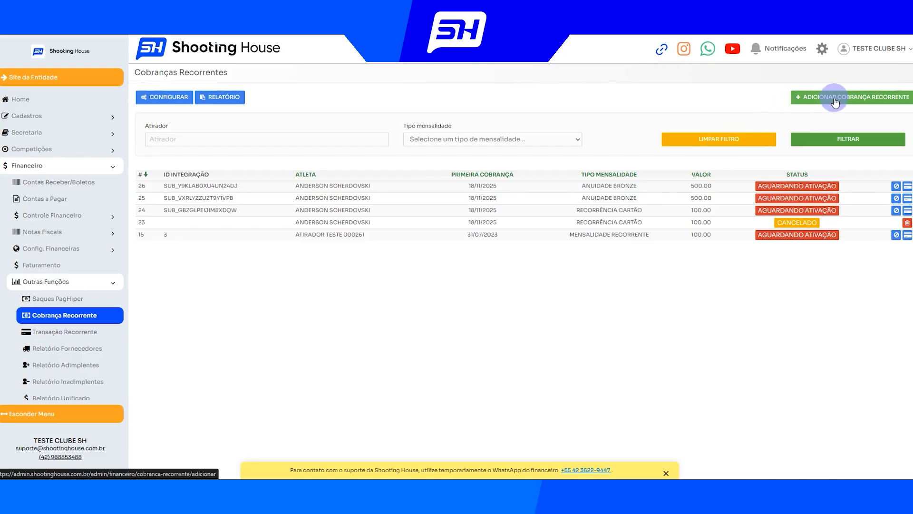
# Start a recurring charge with MENSALIDADE RECORRENTE - R$100,00, look at Data Primeiro Pagamento and return without saving
pyautogui.click(850, 98)
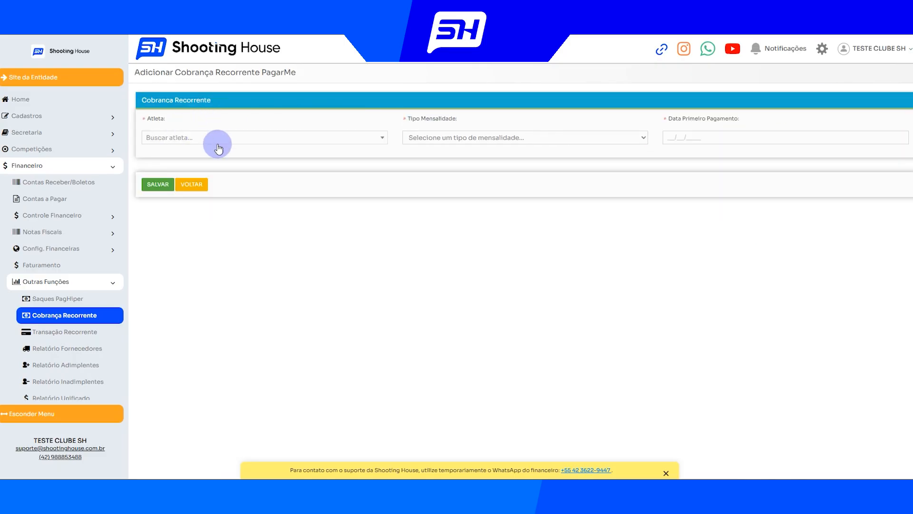
pyautogui.click(446, 138)
pyautogui.click(446, 162)
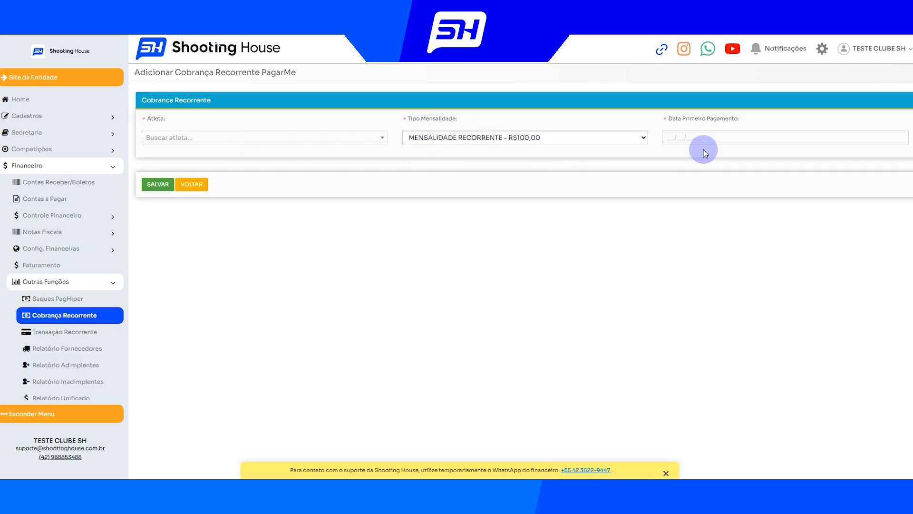
pyautogui.moveTo(662, 118); pyautogui.dragTo(760, 119)
pyautogui.click(759, 125)
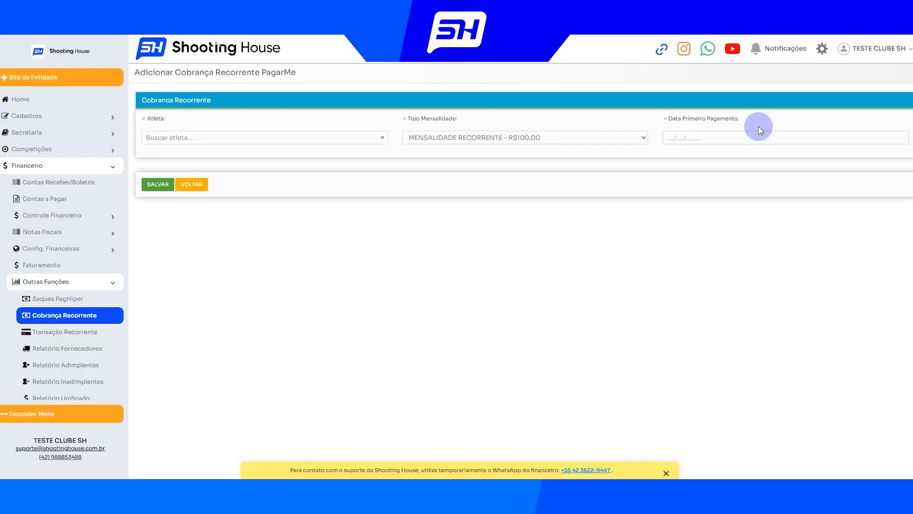
pyautogui.click(191, 184)
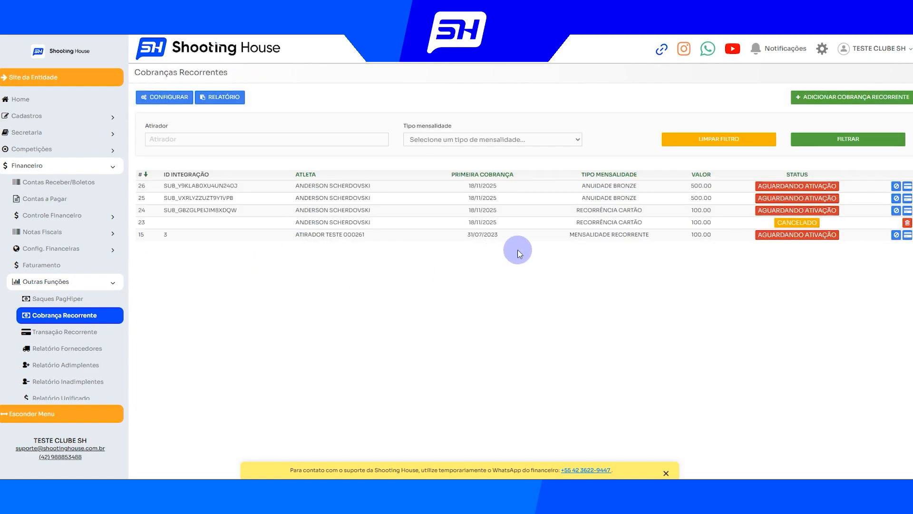
# Examine the Status column of the existing recurring charges
pyautogui.moveTo(757, 186); pyautogui.dragTo(846, 157)
pyautogui.click(840, 164)
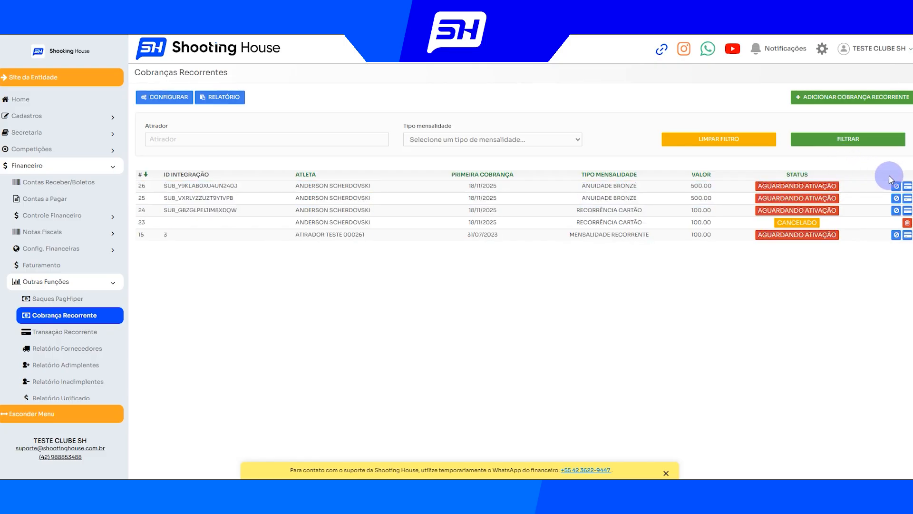